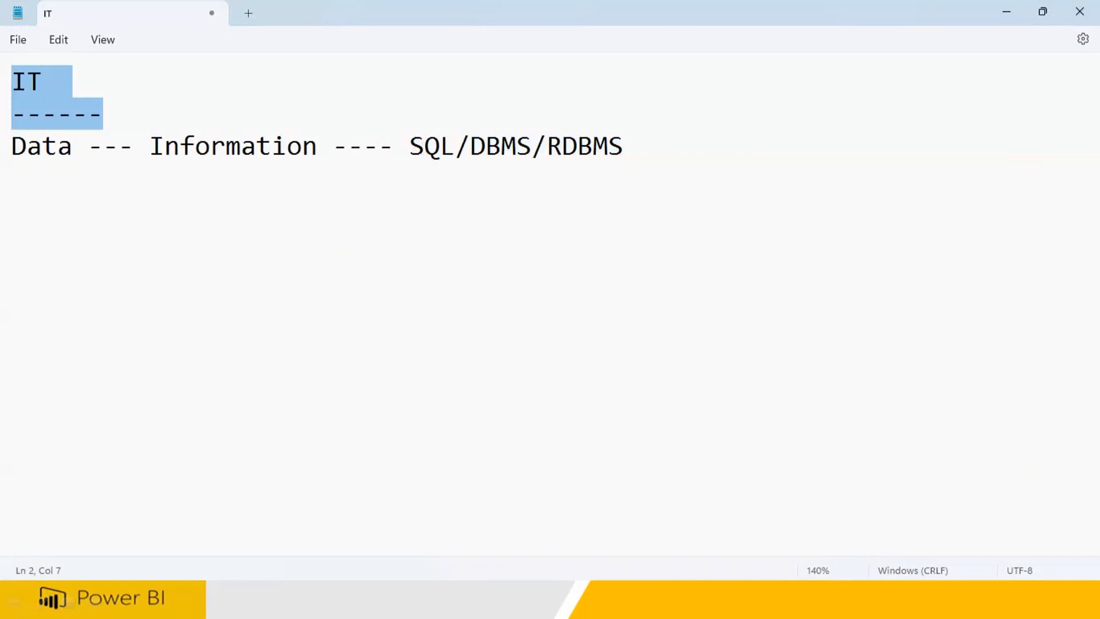
# Step: Add a "Size" heading underlined with dashes below the Data and Information line, leaving one blank line between them
pyautogui.click(676, 160)
pyautogui.press('Return')
pyautogui.press('Return')
pyautogui.write('Size')
pyautogui.press('Return')
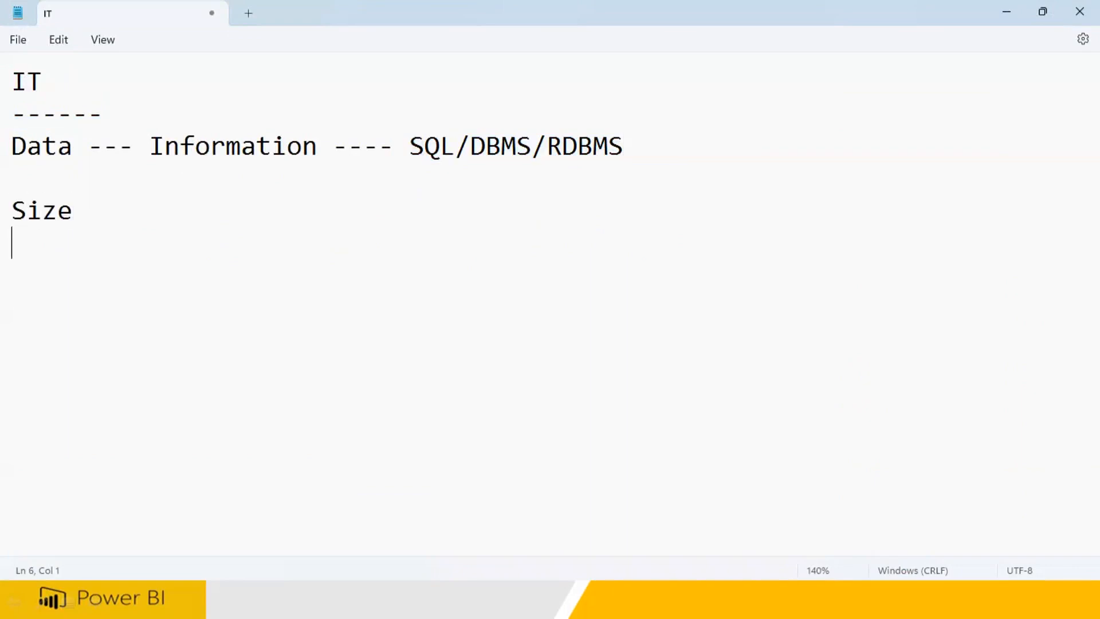
pyautogui.write('-------')
pyautogui.press('Return')
# Step: Write the line "Data ---- 1000s (MB)" under the Size heading
pyautogui.write('Data')
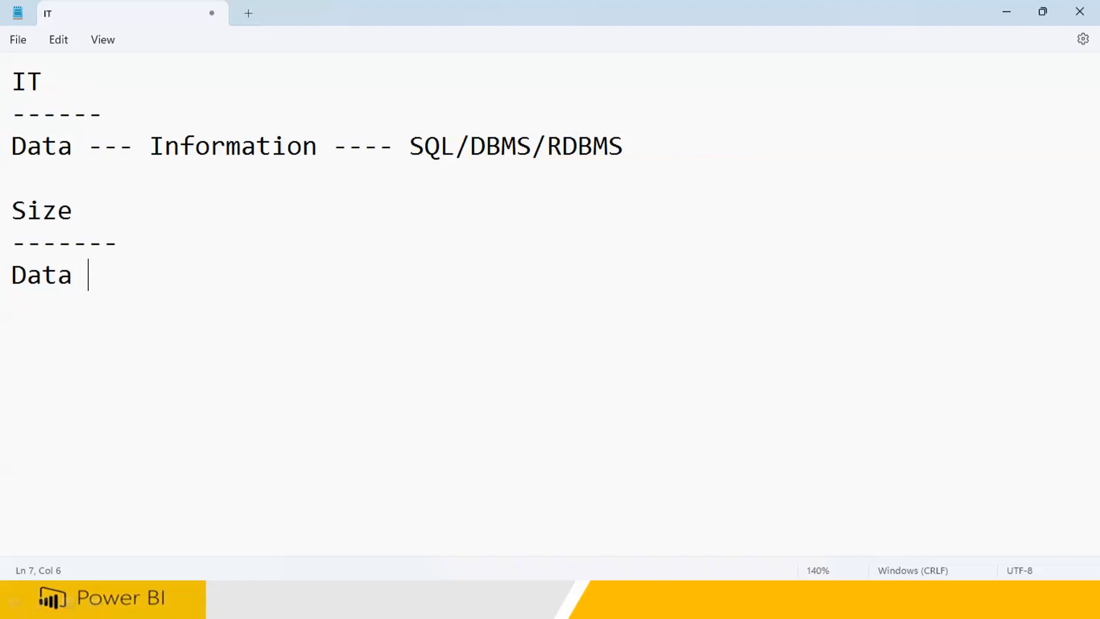
pyautogui.write('---- 1000s')
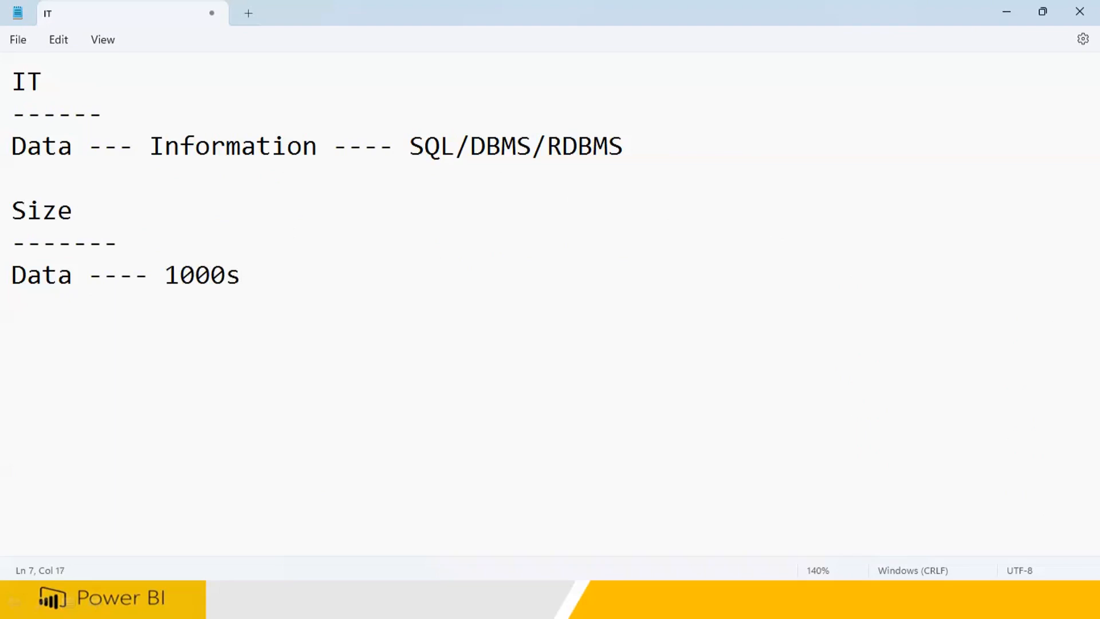
pyautogui.write(' (MB)')
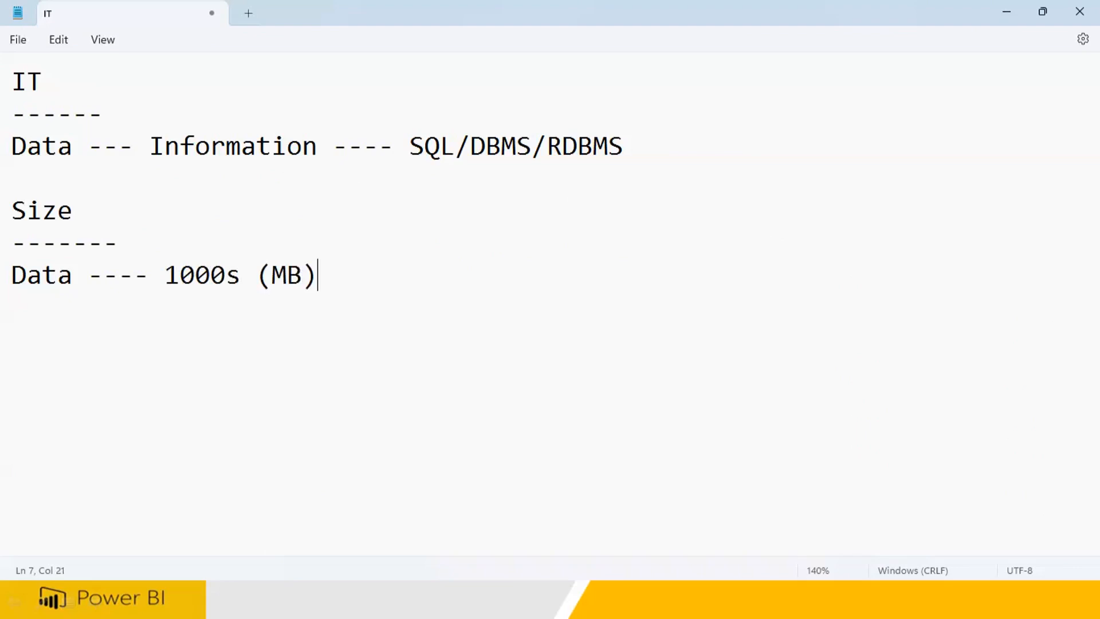
pyautogui.doubleClick(85, 152)
pyautogui.moveTo(154, 148); pyautogui.dragTo(335, 150)
pyautogui.click(344, 208)
pyautogui.click(167, 275)
pyautogui.moveTo(220, 274); pyautogui.dragTo(346, 275)
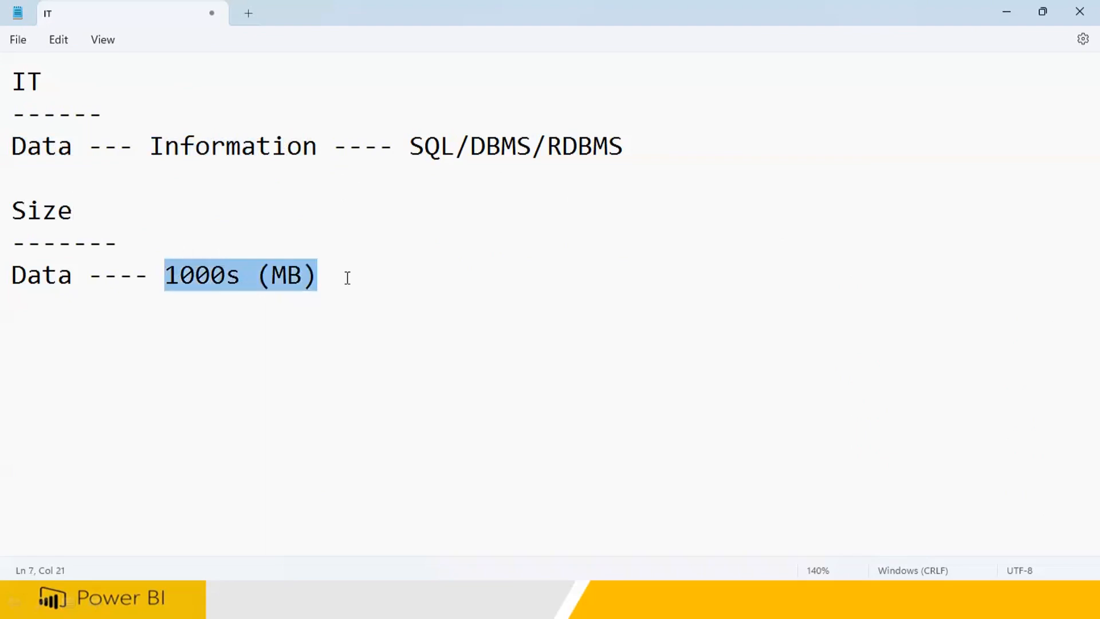
pyautogui.moveTo(12, 210); pyautogui.dragTo(118, 243)
# Step: Extend the 1000s (MB) line with "--- Excel (Store + Process)"
pyautogui.click(425, 290)
pyautogui.write('---')
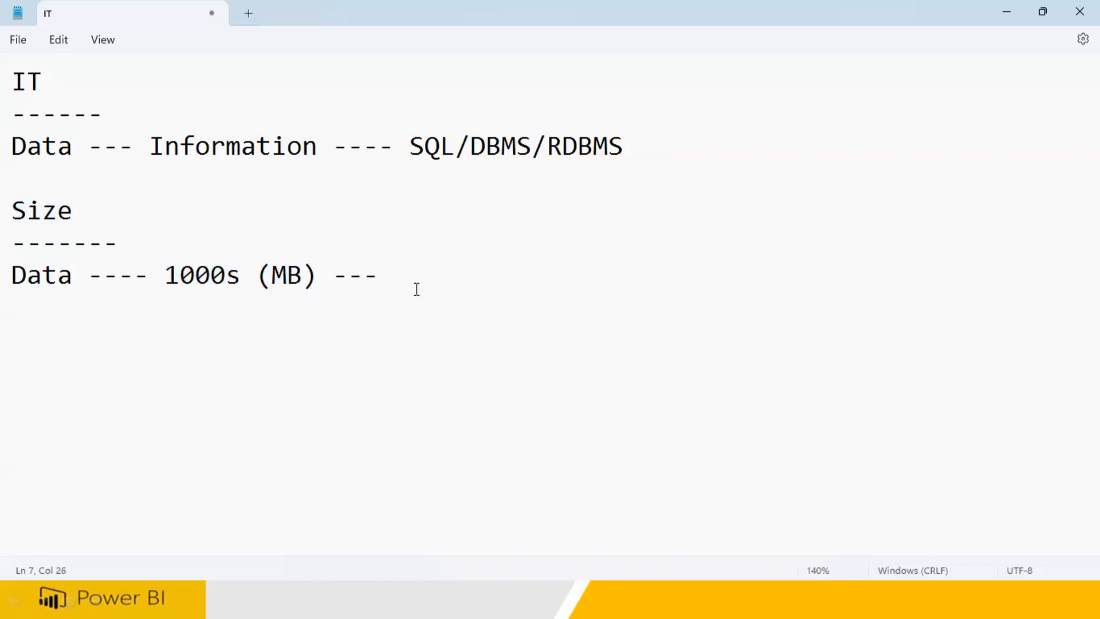
pyautogui.moveTo(411, 144); pyautogui.dragTo(649, 144)
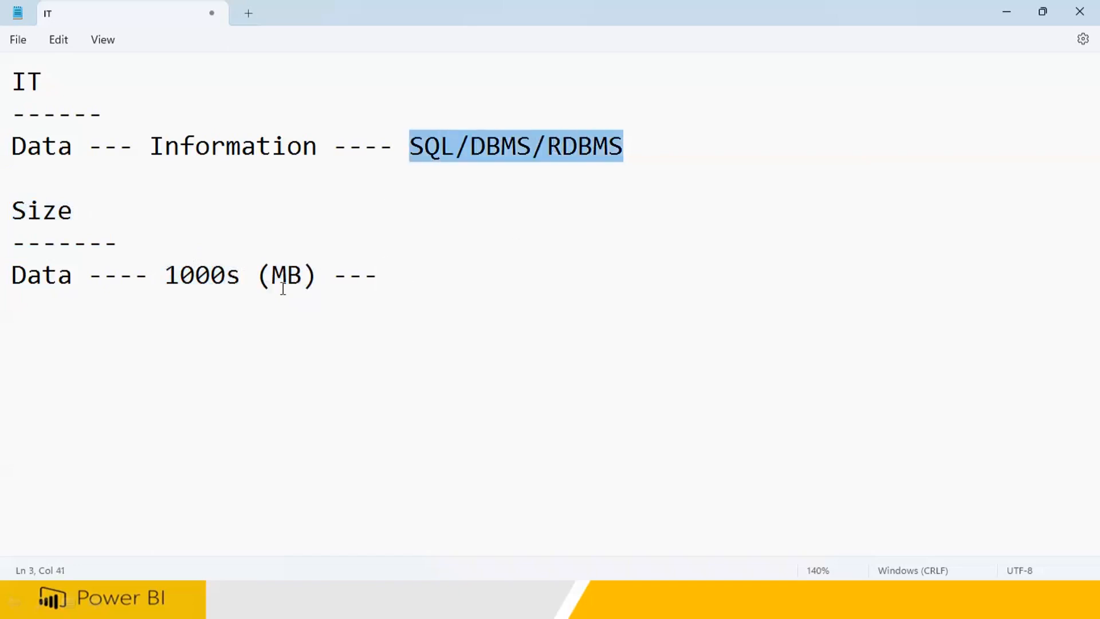
pyautogui.moveTo(332, 275); pyautogui.dragTo(163, 275)
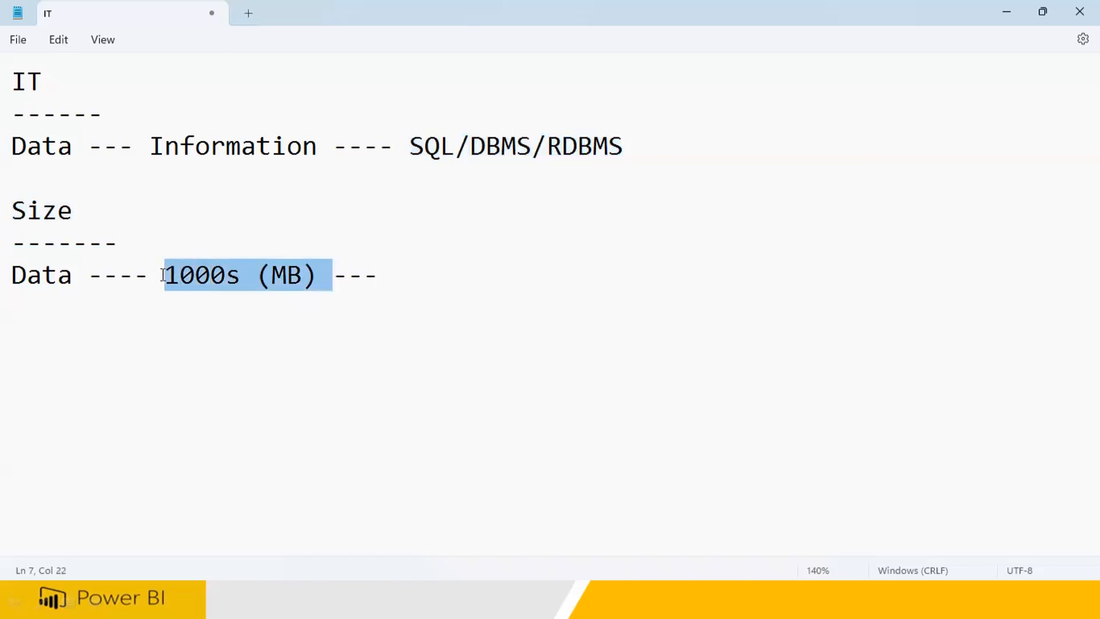
pyautogui.click(395, 274)
pyautogui.write('Excel')
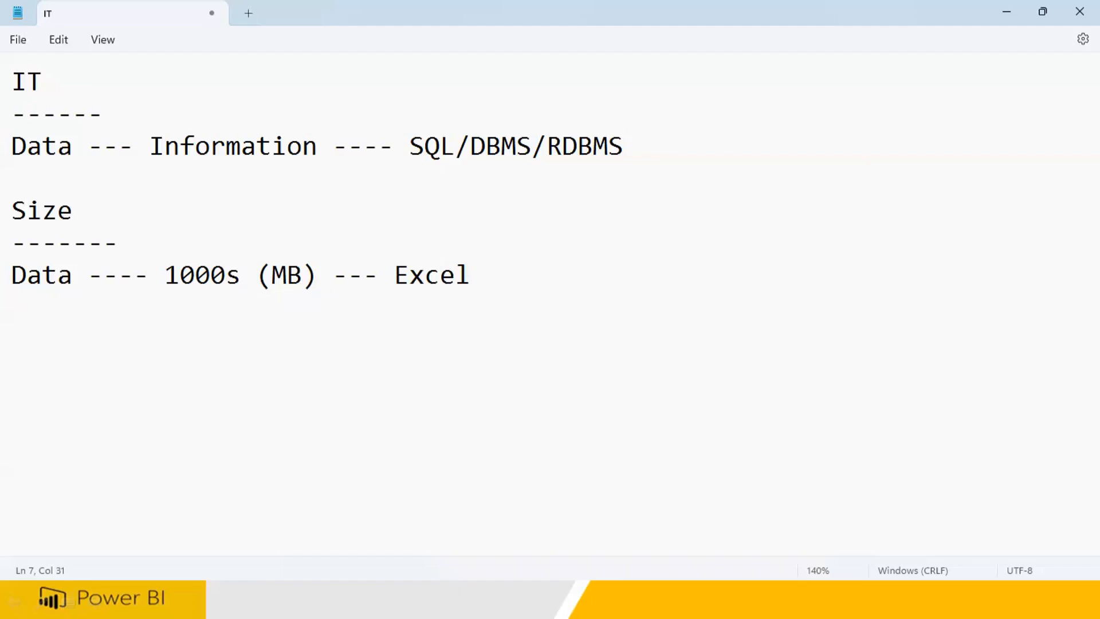
pyautogui.write('(Store + Procr')
pyautogui.press('BackSpace')
pyautogui.write('ess)')
# Step: Minimize the notes and the presentation, and open the Students Enquiry workbook in Excel via the desktop's Power BI folder and its New PPTs subfolder
pyautogui.press('super')
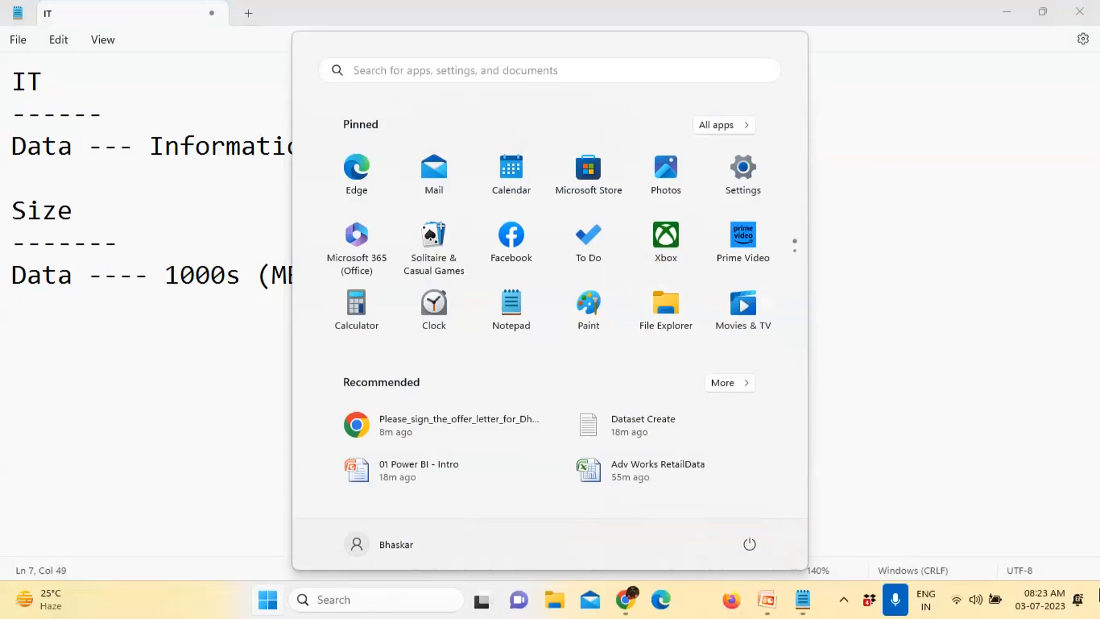
pyautogui.press('Escape')
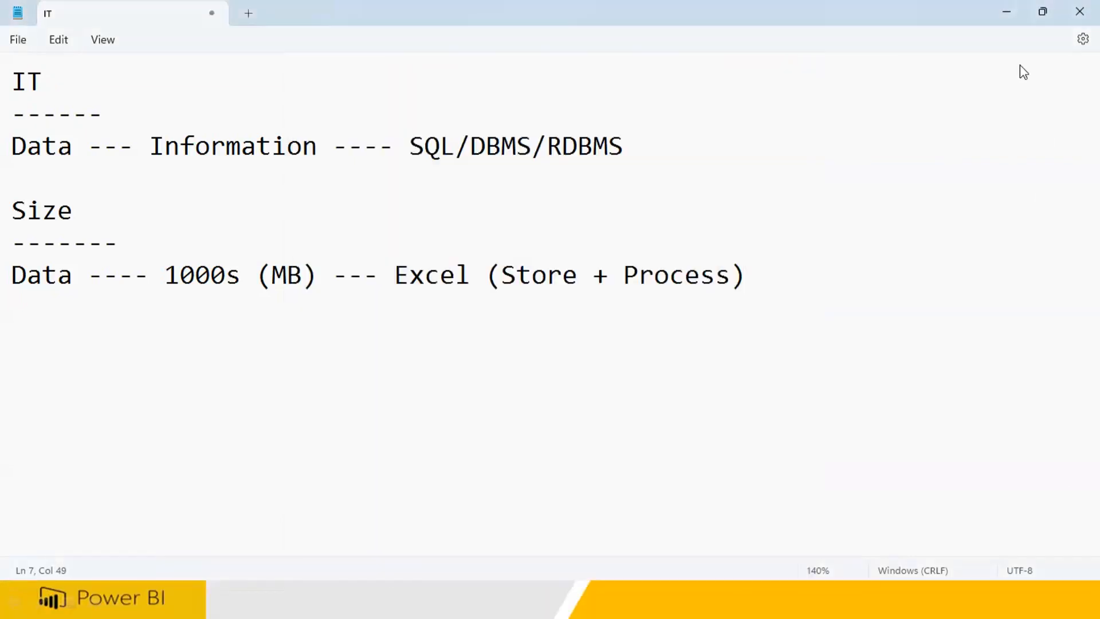
pyautogui.click(1011, 12)
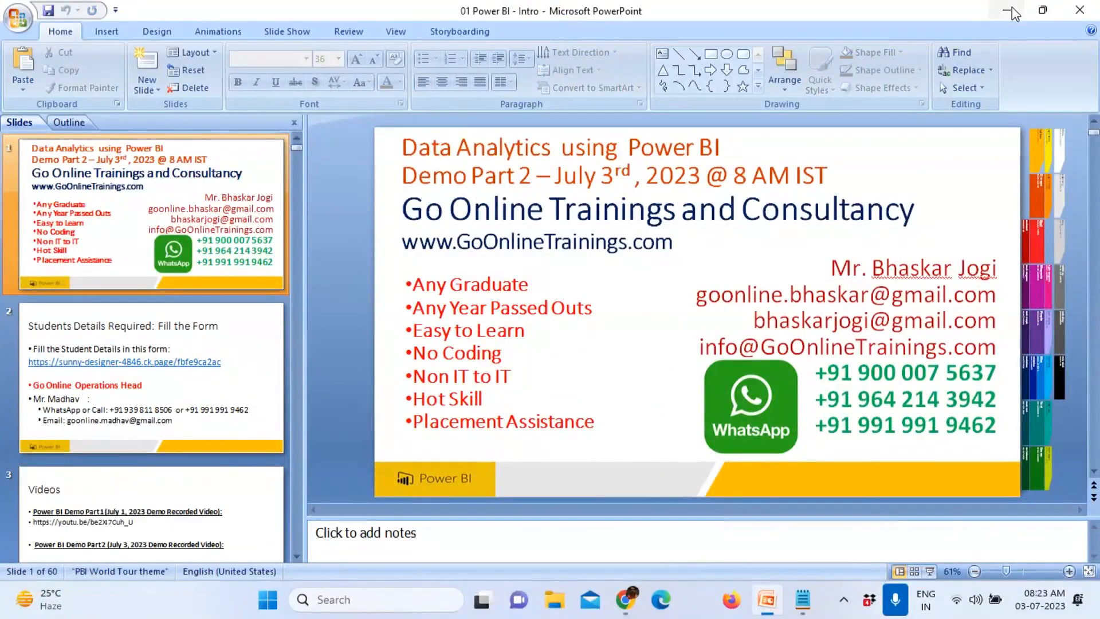
pyautogui.click(1011, 12)
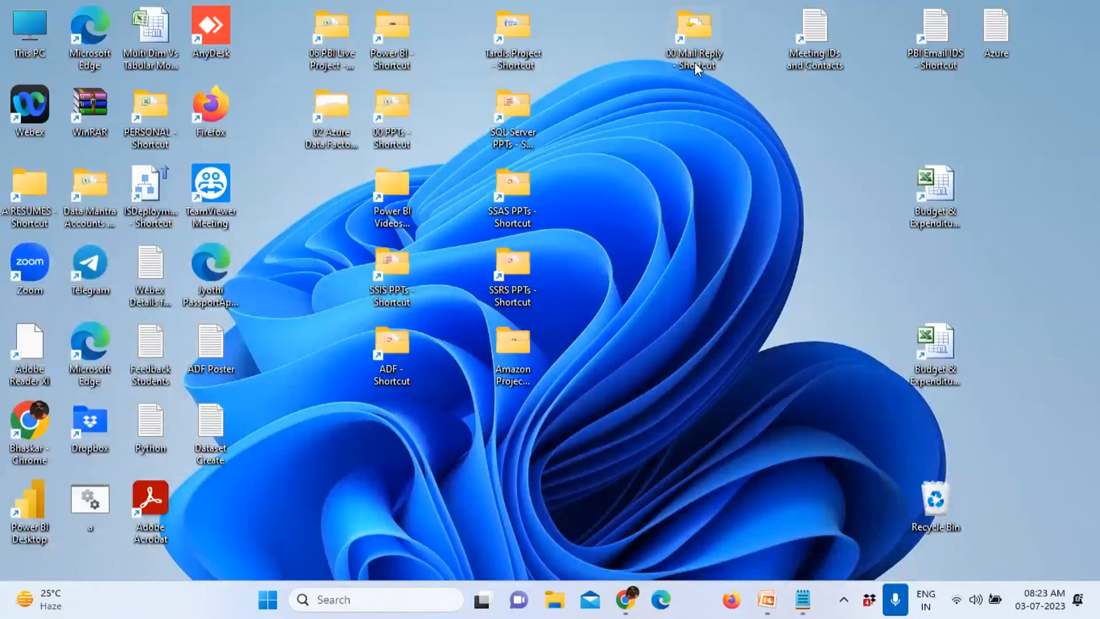
pyautogui.doubleClick(391, 63)
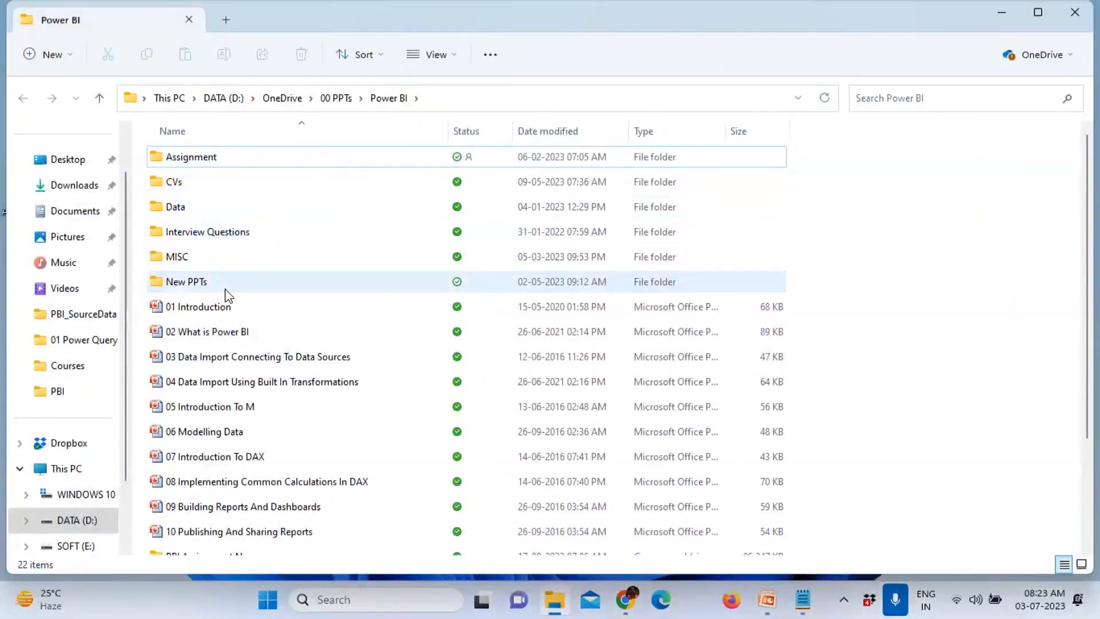
pyautogui.doubleClick(225, 290)
pyautogui.click(210, 388)
pyautogui.doubleClick(209, 388)
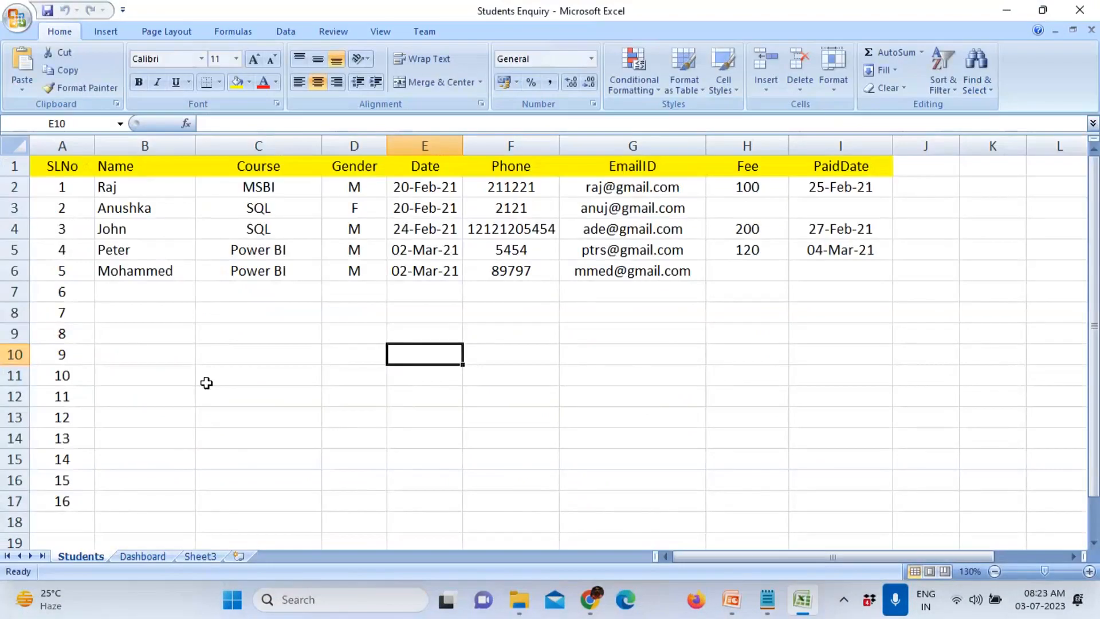
# Step: Examine the Students sheet column by column from SLNo to PaidDate, including the fee entries and the block of student records
pyautogui.moveTo(60, 164); pyautogui.dragTo(60, 438)
pyautogui.moveTo(156, 166); pyautogui.dragTo(160, 337)
pyautogui.moveTo(264, 163); pyautogui.dragTo(270, 329)
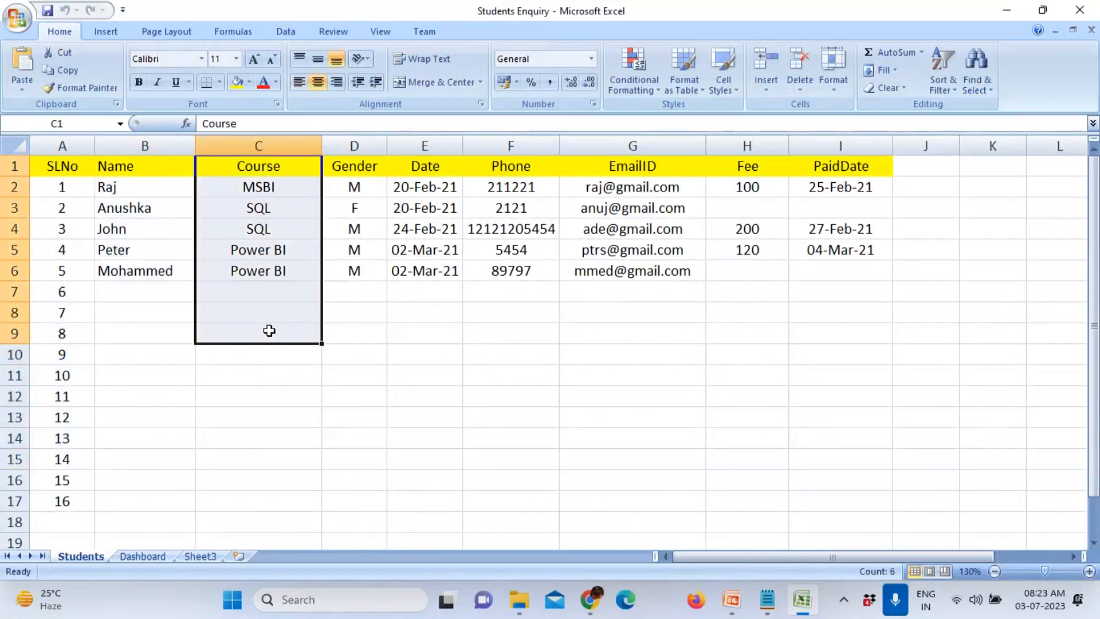
pyautogui.moveTo(359, 164); pyautogui.dragTo(346, 361)
pyautogui.moveTo(438, 164); pyautogui.dragTo(414, 309)
pyautogui.moveTo(523, 167); pyautogui.dragTo(519, 375)
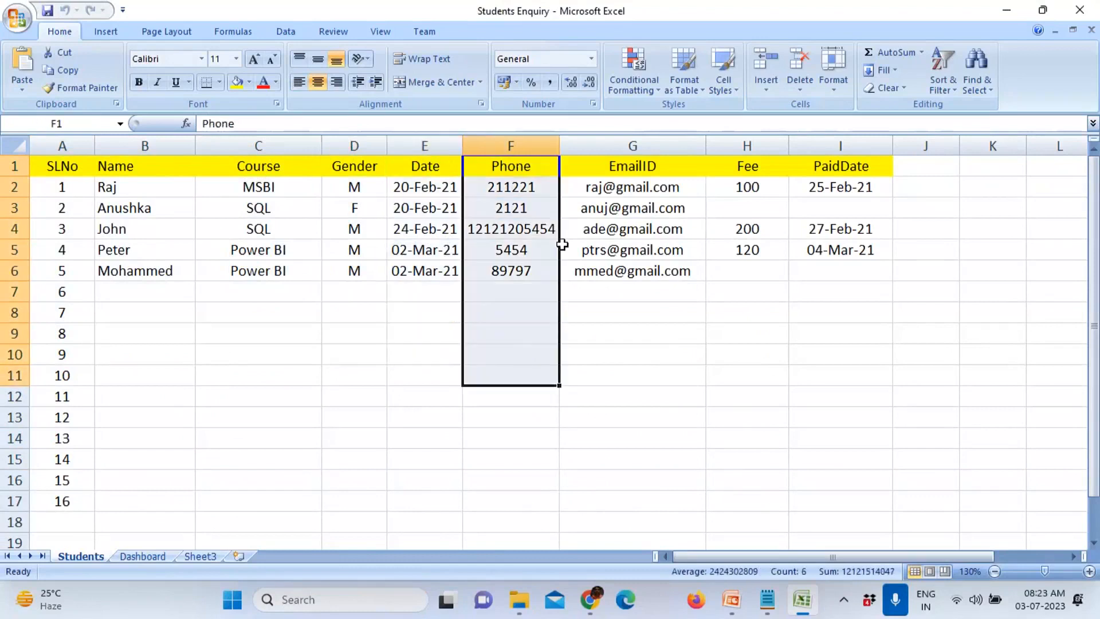
pyautogui.moveTo(640, 167); pyautogui.dragTo(653, 375)
pyautogui.moveTo(757, 167); pyautogui.dragTo(762, 316)
pyautogui.click(769, 188)
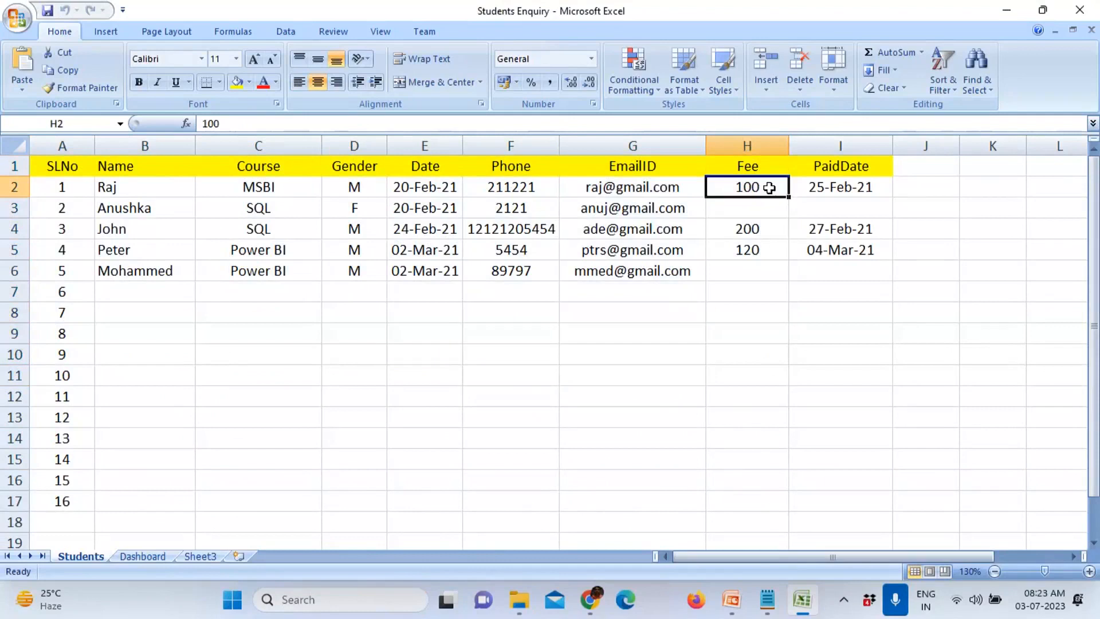
pyautogui.click(768, 229)
pyautogui.click(766, 259)
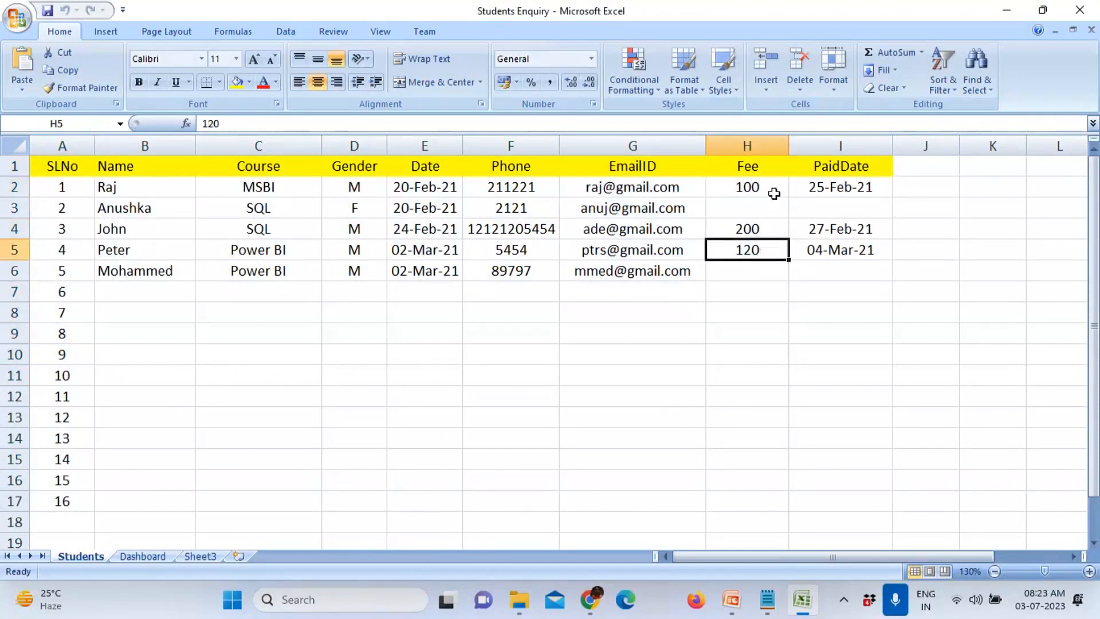
pyautogui.moveTo(836, 169); pyautogui.dragTo(836, 311)
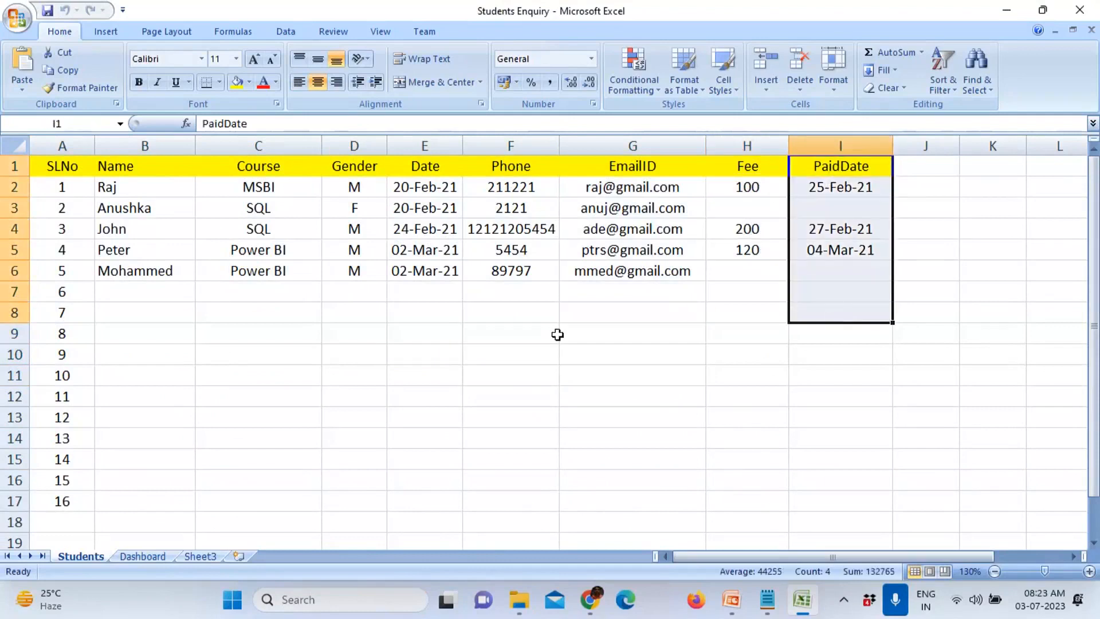
pyautogui.moveTo(62, 192); pyautogui.dragTo(879, 275)
pyautogui.click(848, 330)
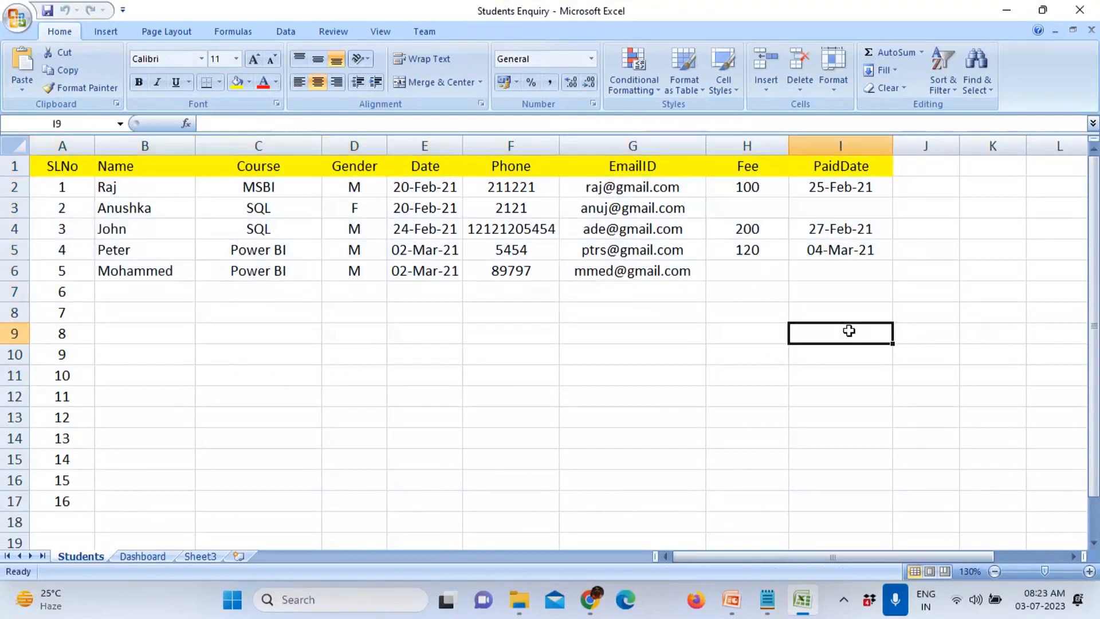
pyautogui.moveTo(57, 186); pyautogui.dragTo(779, 305)
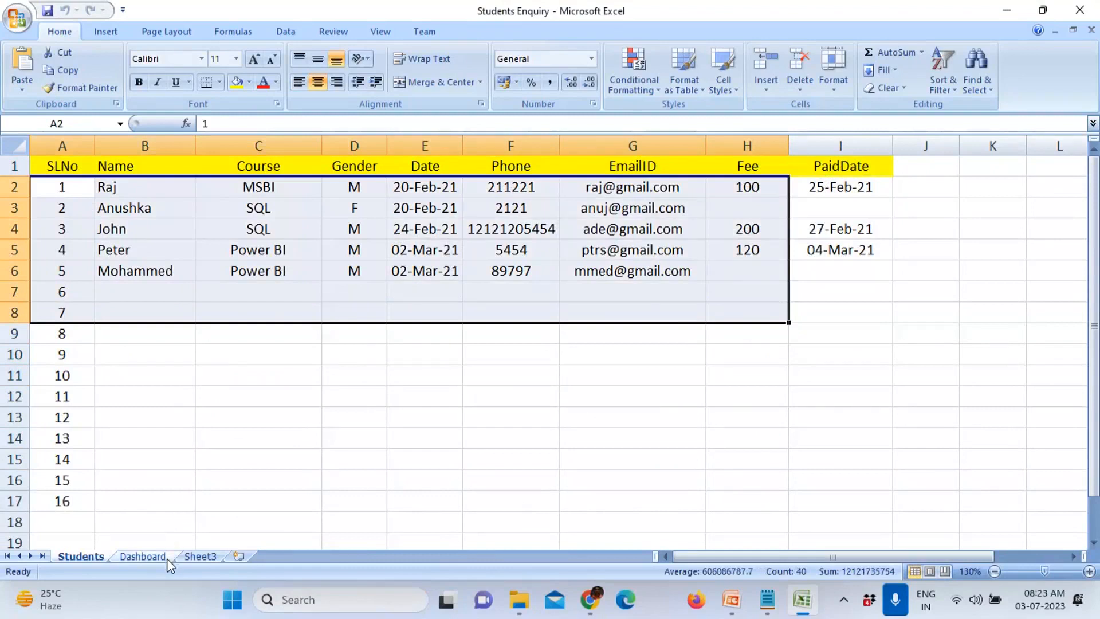
# Step: Rename the Dashboard sheet to Summary
pyautogui.click(143, 556)
pyautogui.write('Summ')
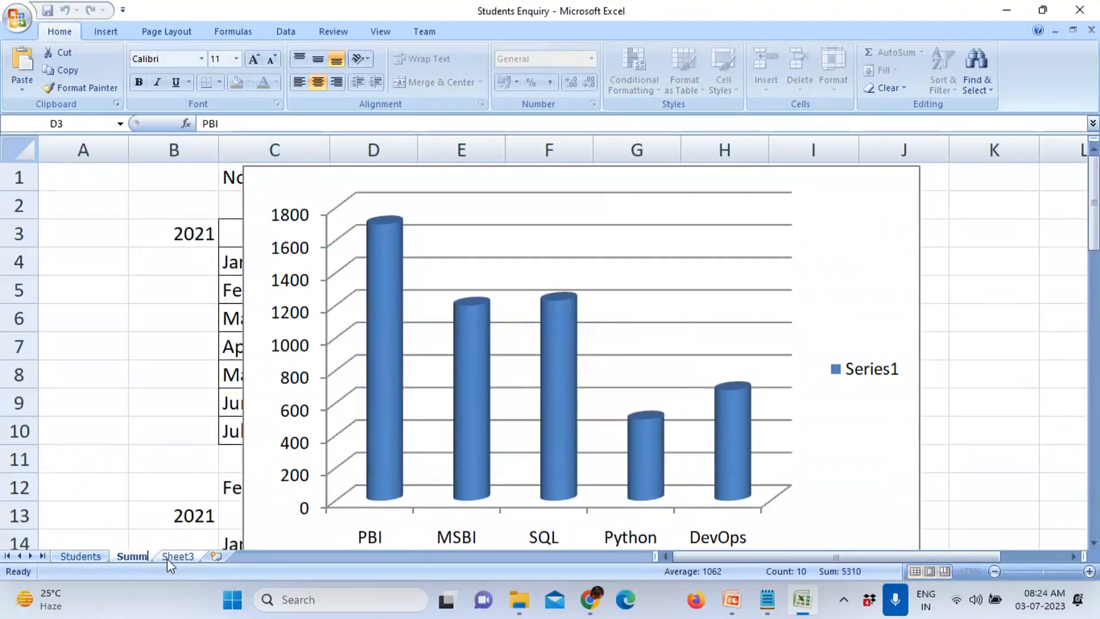
pyautogui.write('ary')
pyautogui.press('Return')
# Step: Delete the column chart covering the enquiry table on the Summary sheet
pyautogui.click(759, 263)
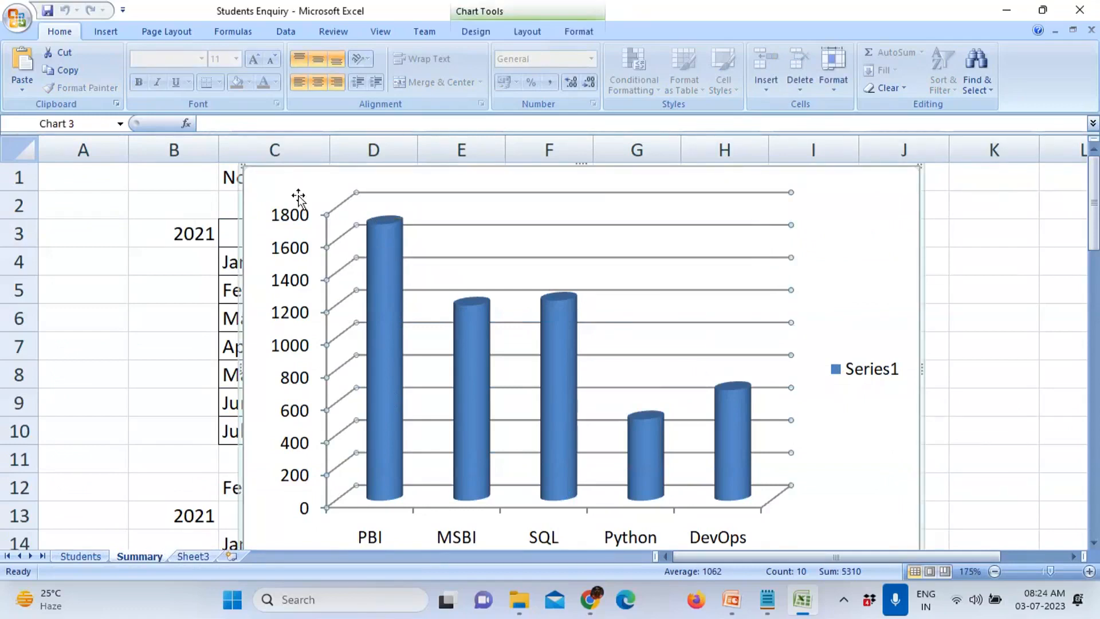
pyautogui.click(264, 185)
pyautogui.press('Delete')
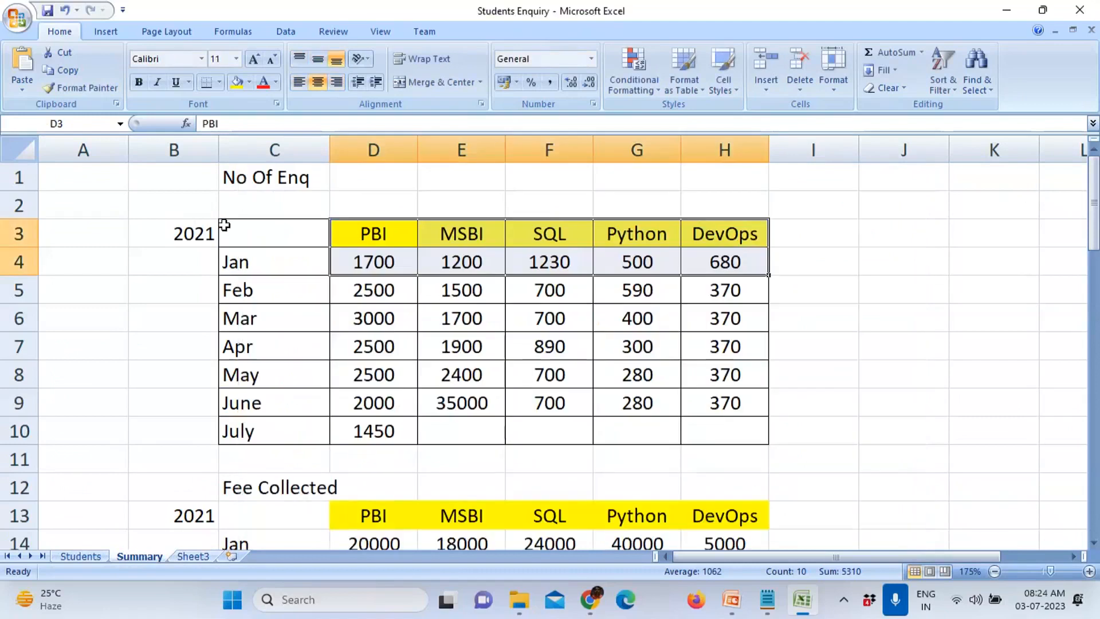
# Step: Examine the January 2021 enquiry figures for PBI, MSBI, SQL, Python and DevOps in the No Of Enq table
pyautogui.click(195, 232)
pyautogui.click(258, 267)
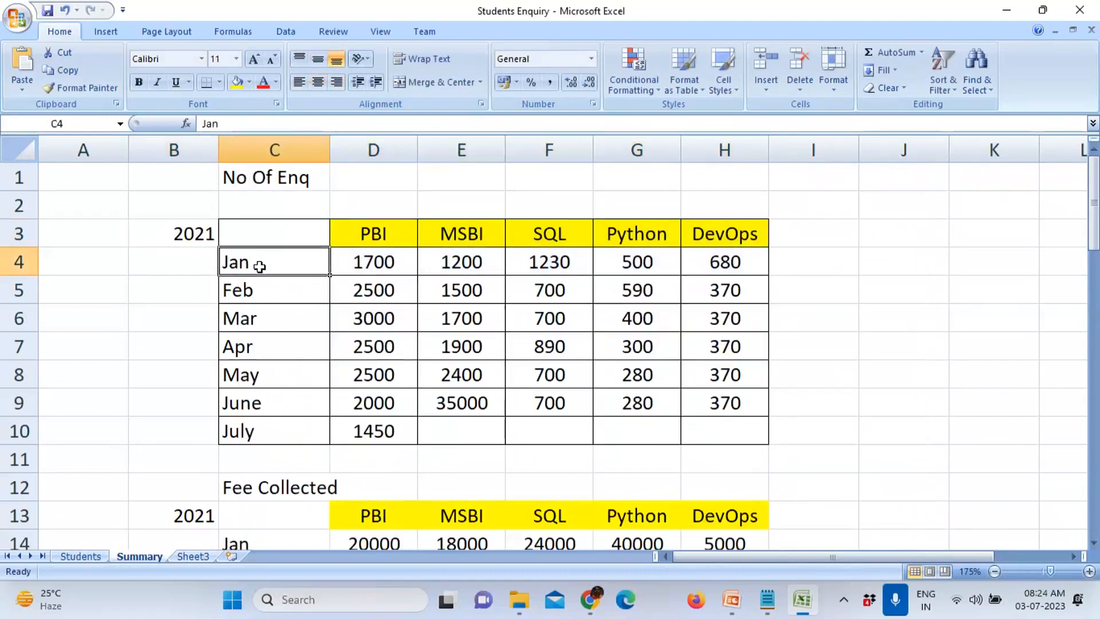
pyautogui.click(379, 230)
pyautogui.click(385, 261)
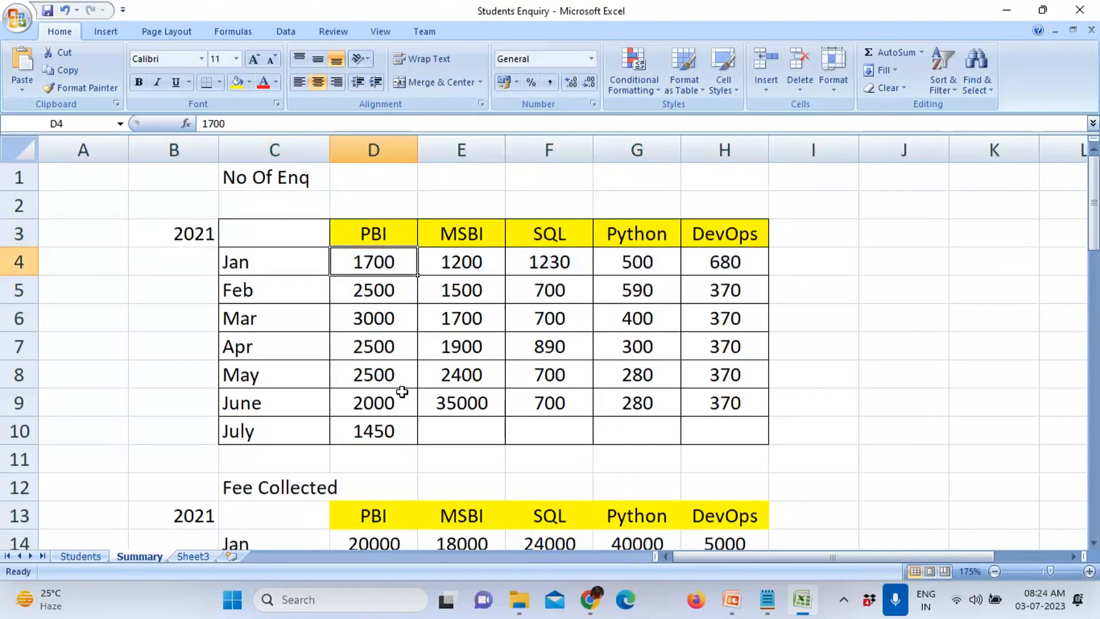
pyautogui.click(477, 262)
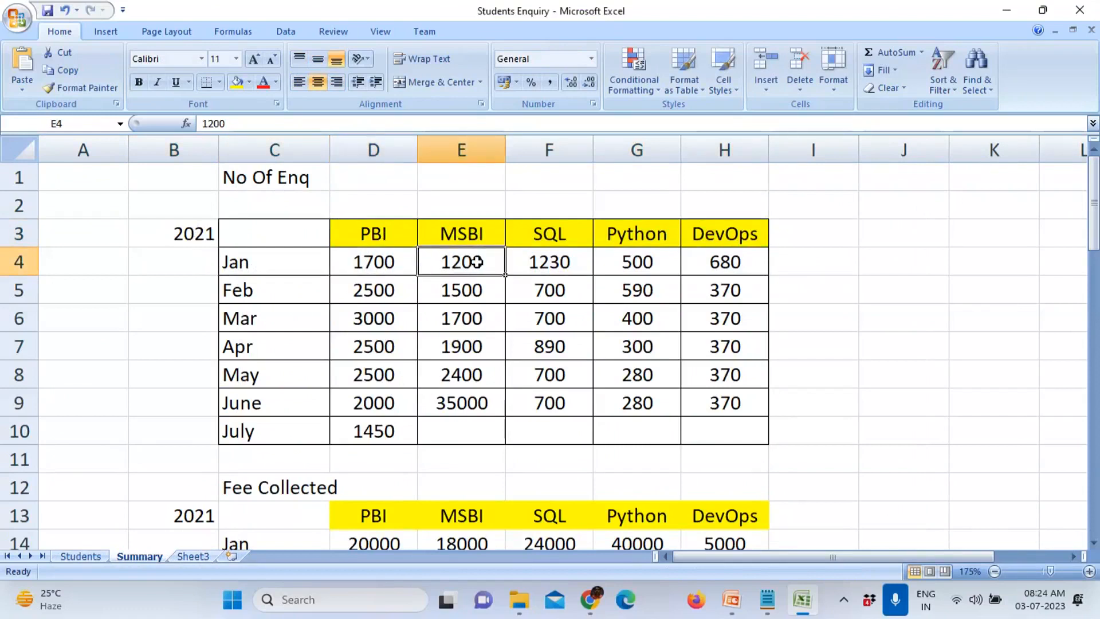
pyautogui.click(561, 261)
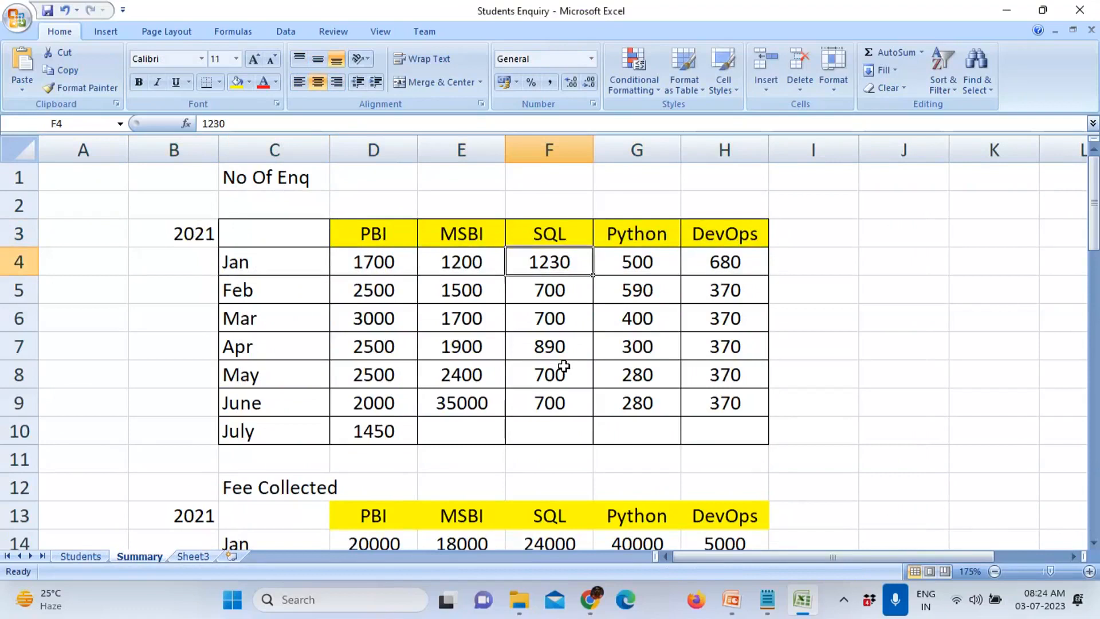
pyautogui.click(651, 258)
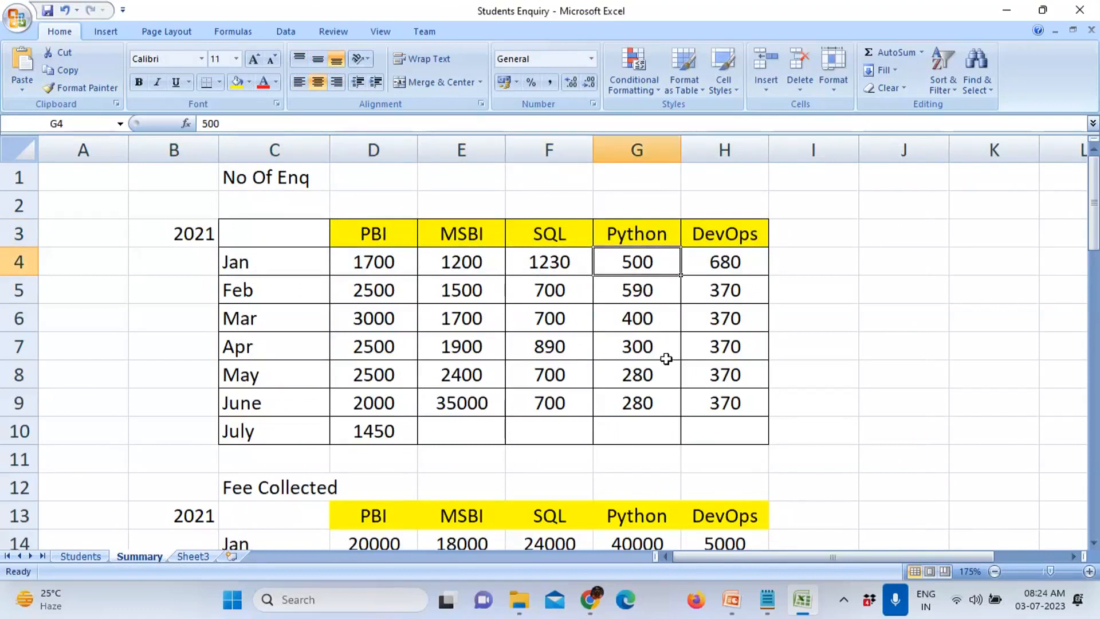
pyautogui.click(736, 258)
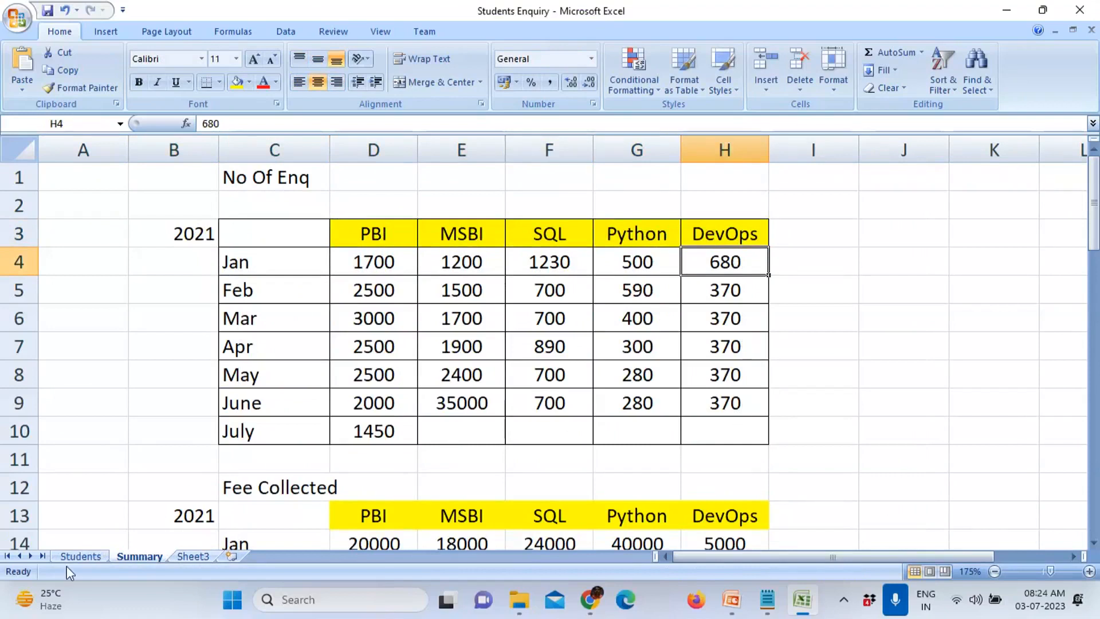
# Step: Return to the Students sheet and examine the Course column entries that the summary figures are based on
pyautogui.click(79, 555)
pyautogui.click(310, 406)
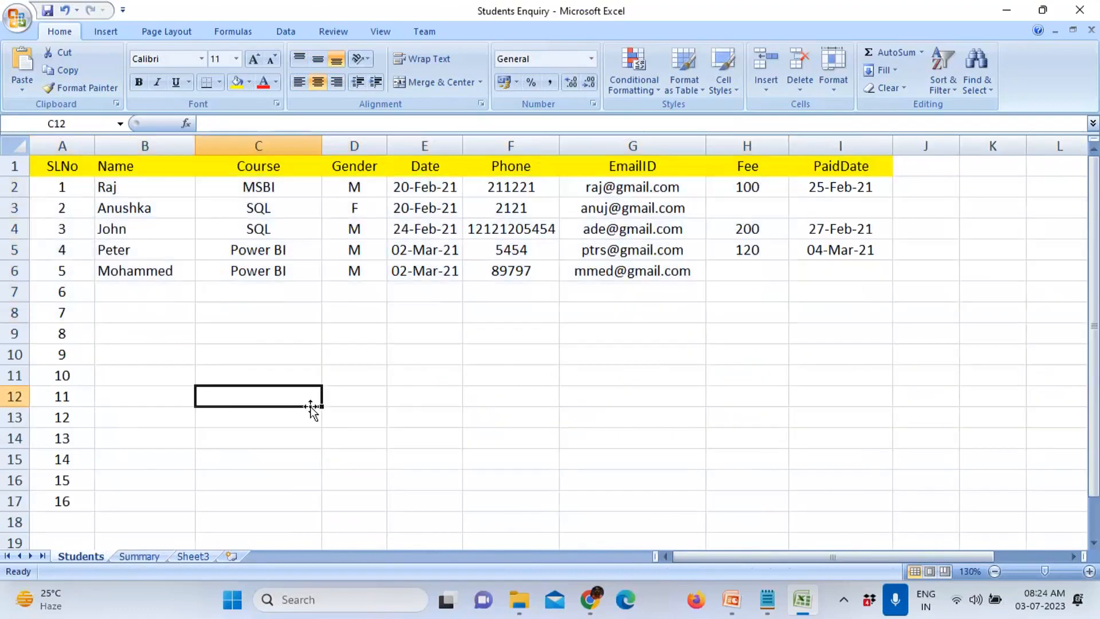
pyautogui.click(283, 209)
pyautogui.click(282, 225)
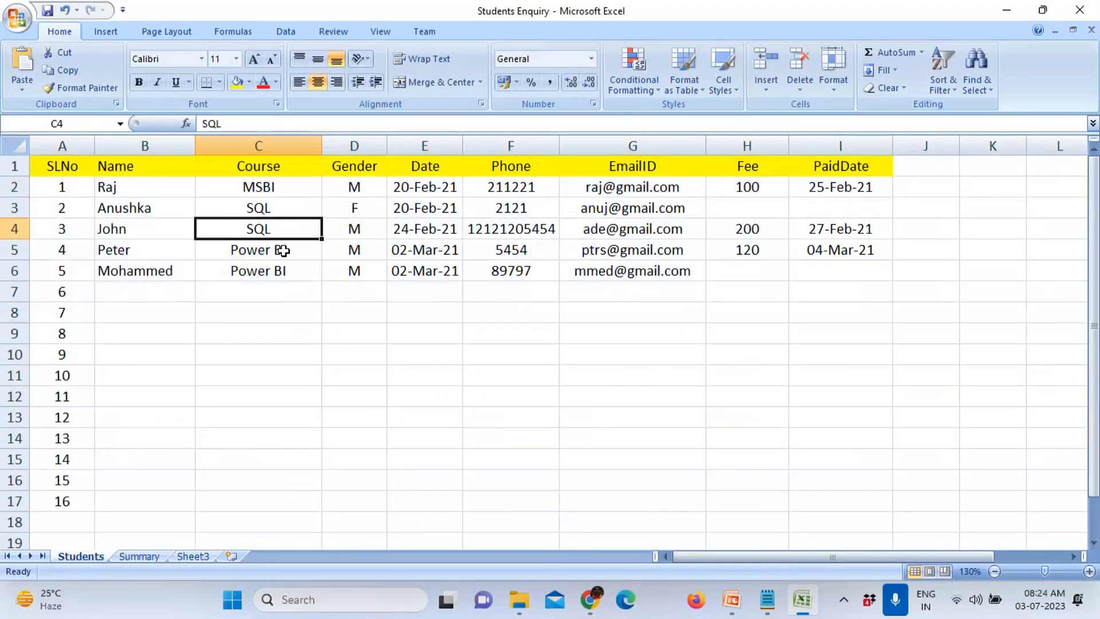
pyautogui.press('Down')
pyautogui.press('Down')
pyautogui.press('Down')
pyautogui.press('Down')
pyautogui.click(286, 375)
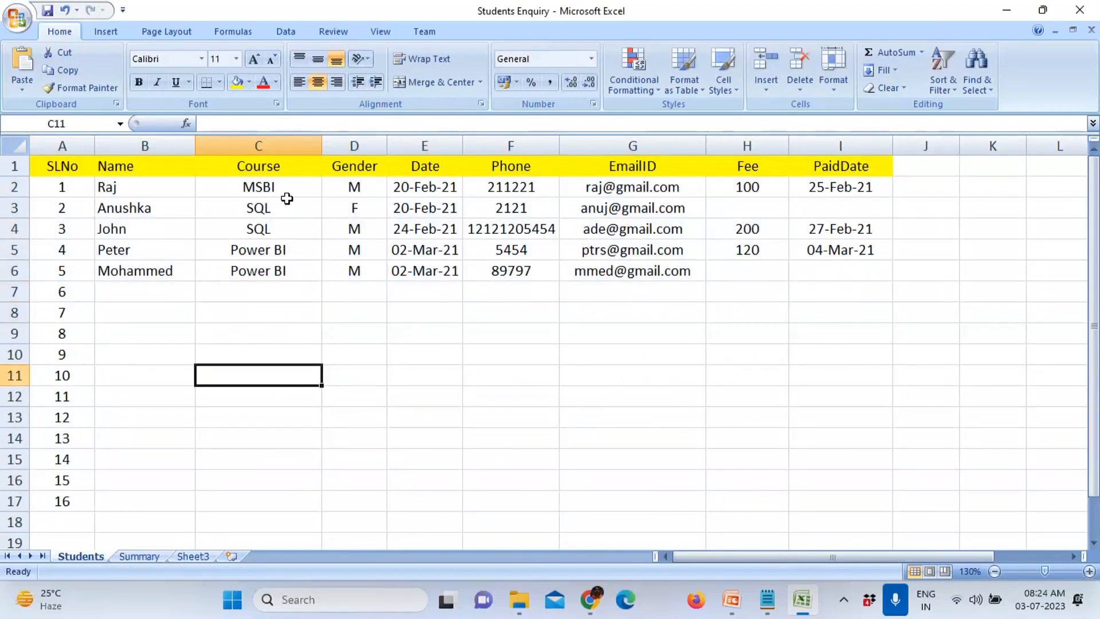
pyautogui.click(286, 184)
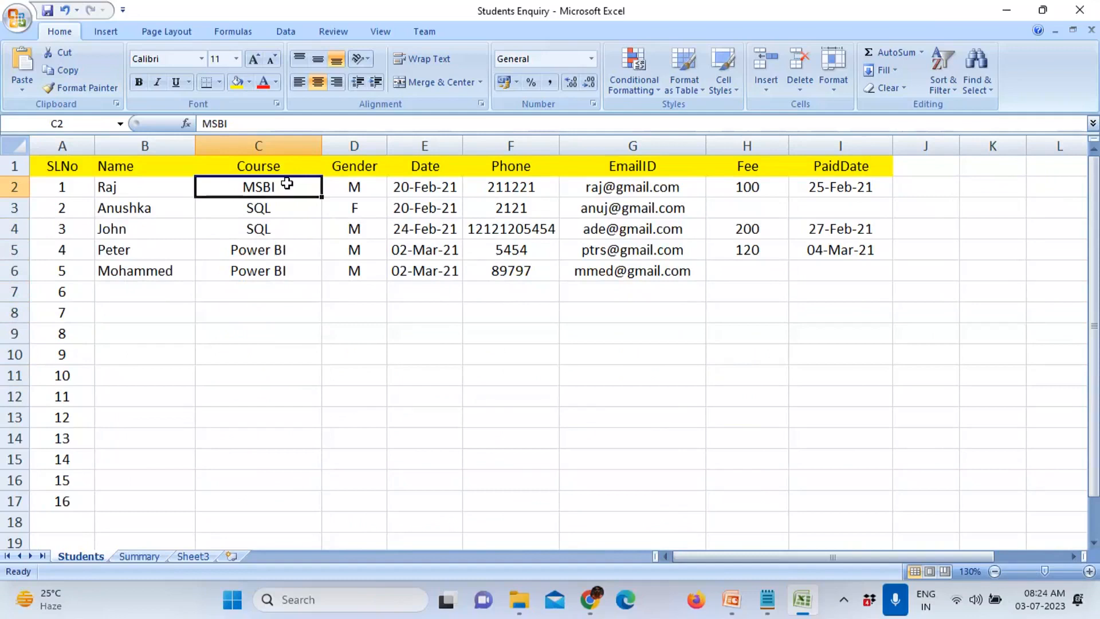
# Step: On the Summary sheet, set the January 2021 enquiries to 120 for PBI, 122 for MSBI and 100 for SQL
pyautogui.click(248, 265)
pyautogui.click(248, 248)
pyautogui.press('Up')
pyautogui.press('Up')
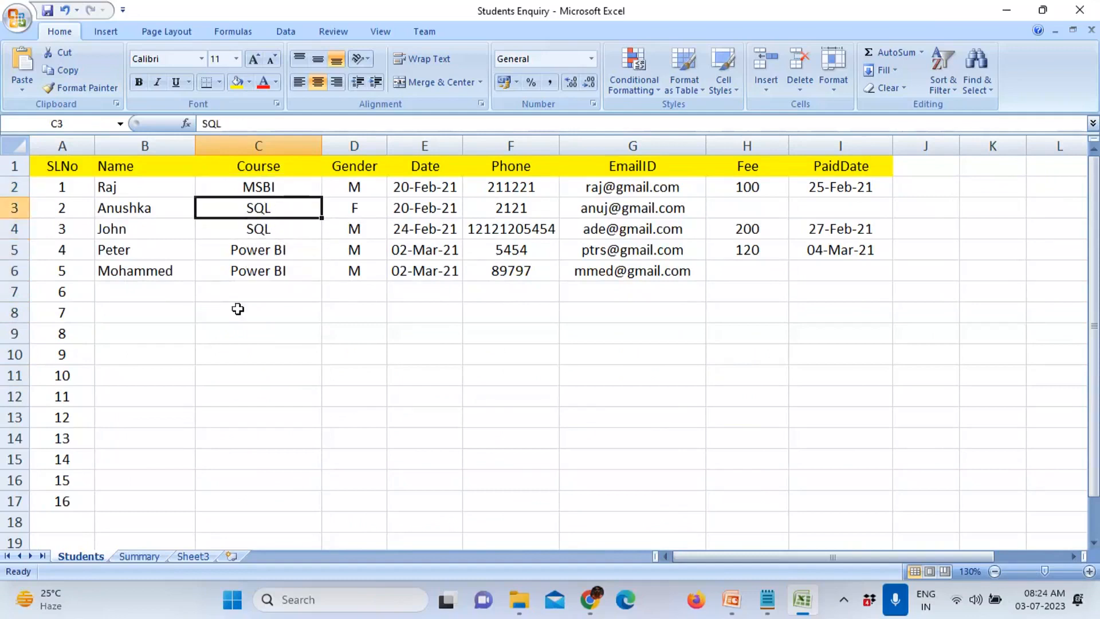
pyautogui.click(139, 554)
pyautogui.click(347, 267)
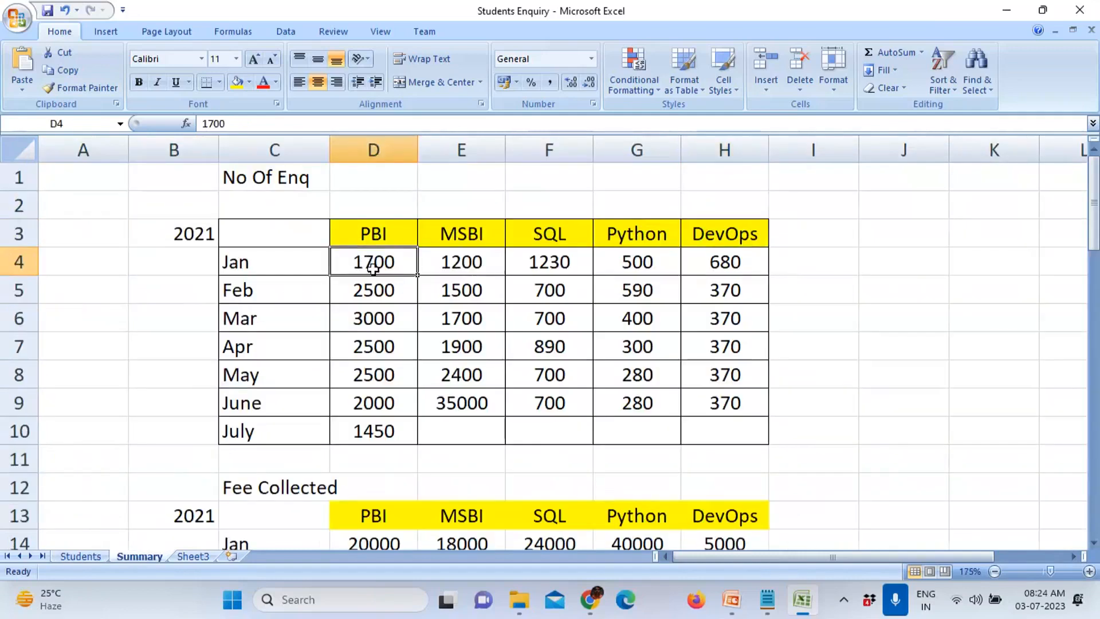
pyautogui.write('120')
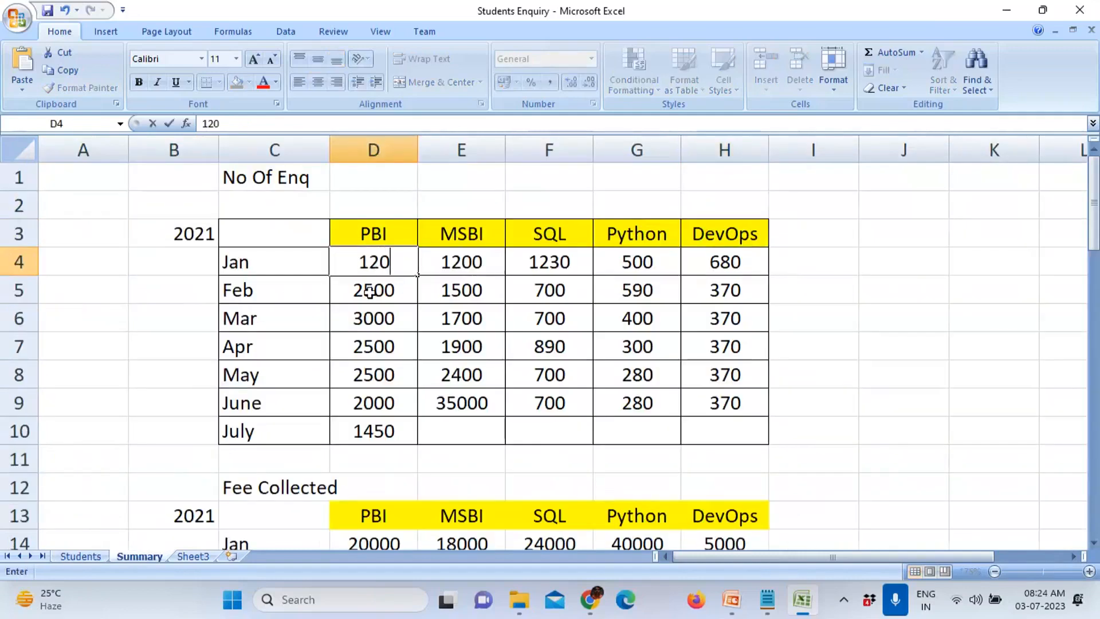
pyautogui.click(462, 259)
pyautogui.write('122')
pyautogui.click(550, 262)
pyautogui.write('100')
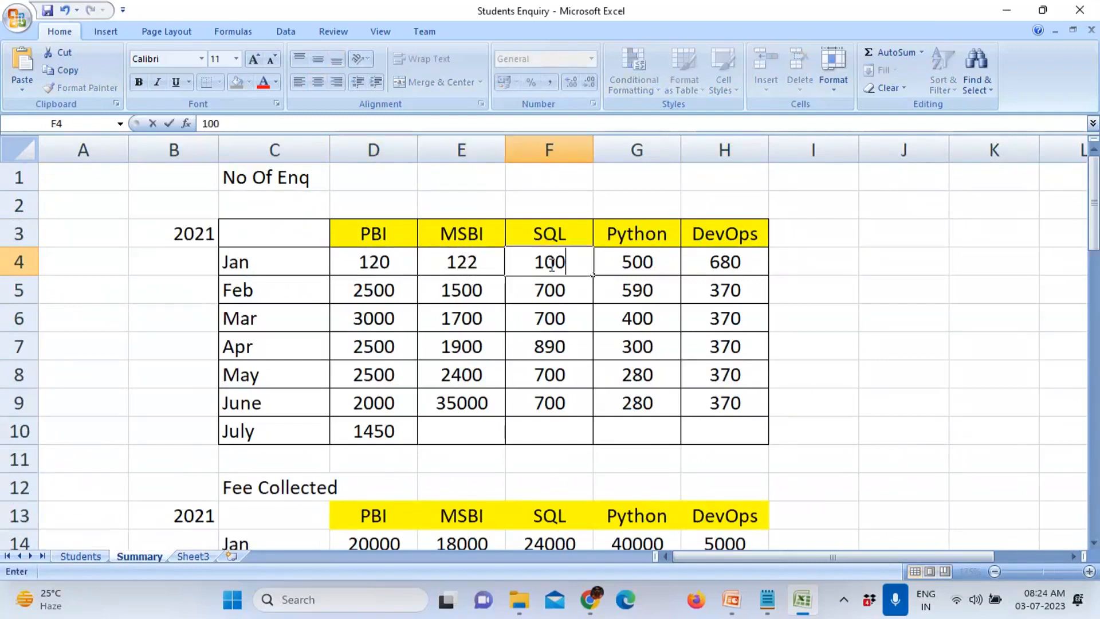
# Step: Go back to the Students sheet and review the Course column, from the first entry down to the blank rows
pyautogui.click(83, 555)
pyautogui.click(291, 311)
pyautogui.click(292, 189)
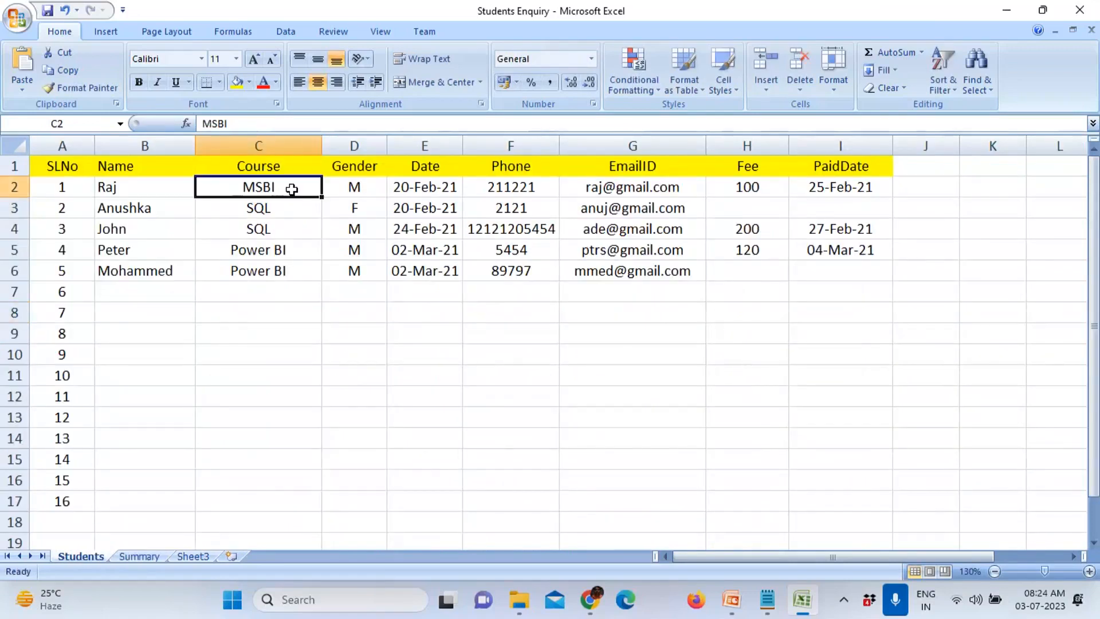
pyautogui.click(274, 249)
pyautogui.click(275, 270)
pyautogui.click(276, 291)
pyautogui.click(277, 312)
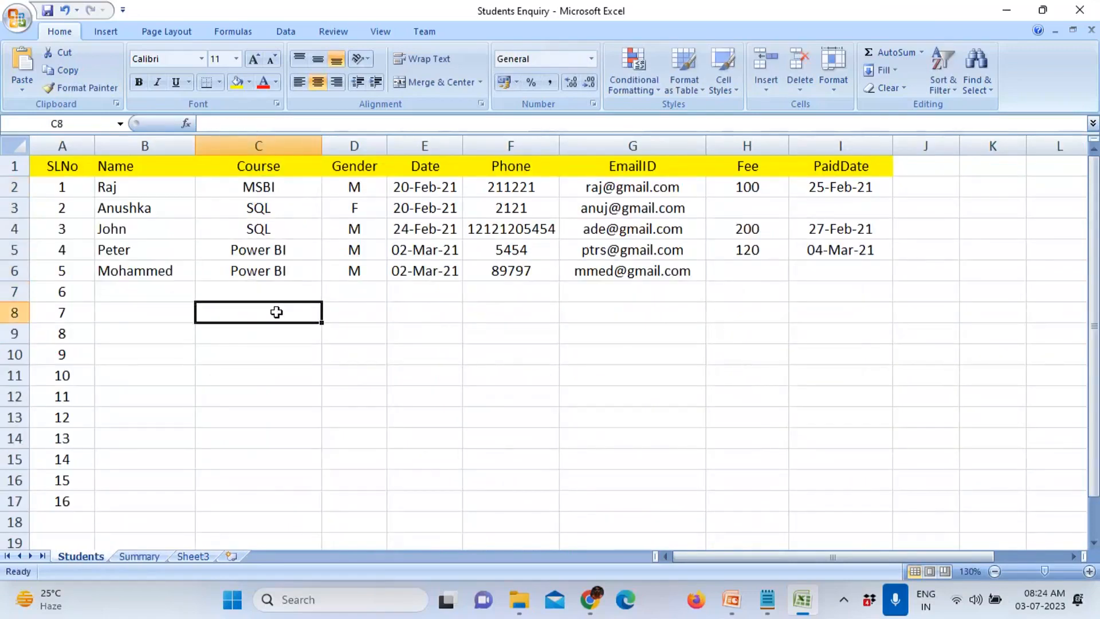
# Step: Switch to the Notepad notes and highlight the word Process in the line about Excel
pyautogui.press('super')
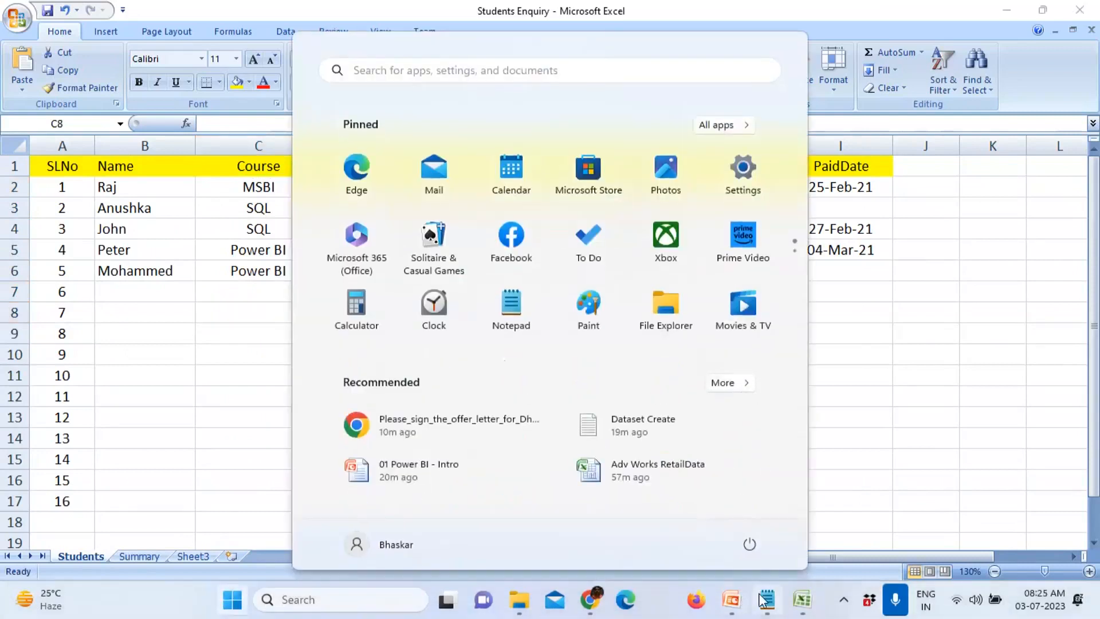
pyautogui.click(764, 599)
pyautogui.moveTo(624, 276); pyautogui.dragTo(746, 275)
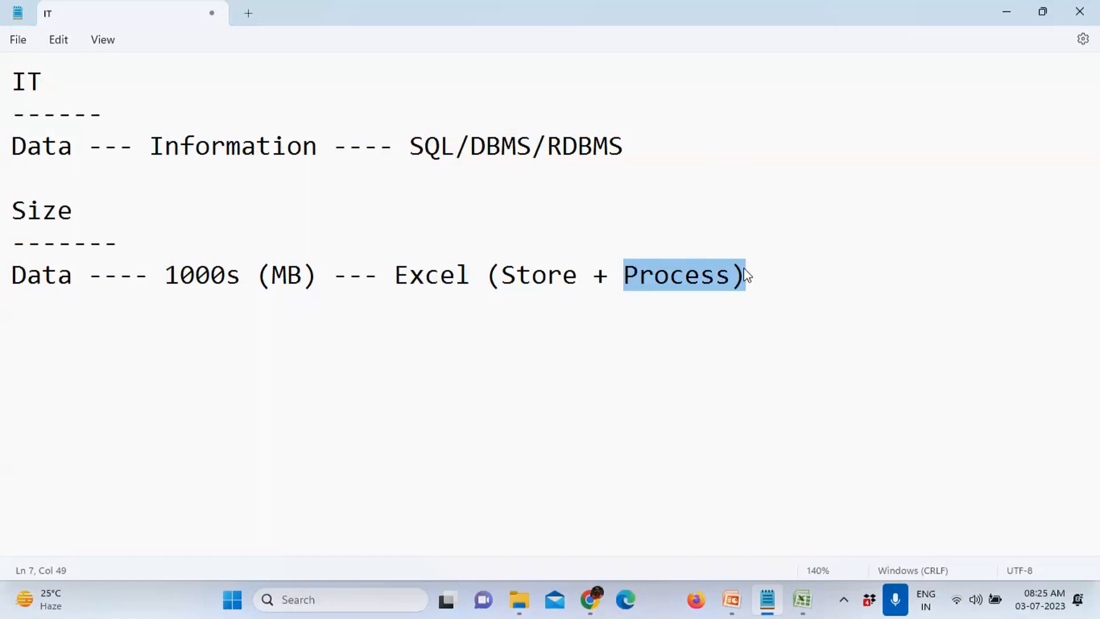
# Step: Switch back to Excel and compare the student records with the January 2021 enquiry figures per course on the Summary sheet
pyautogui.hotkey('alt', 'Tab')
pyautogui.moveTo(107, 195); pyautogui.dragTo(891, 272)
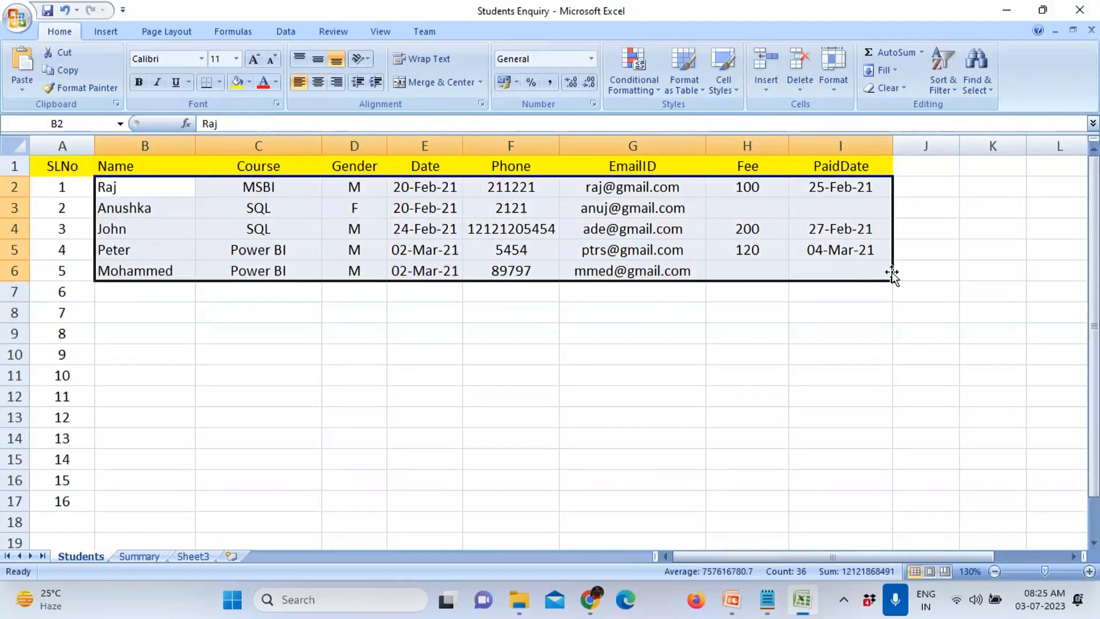
pyautogui.click(150, 551)
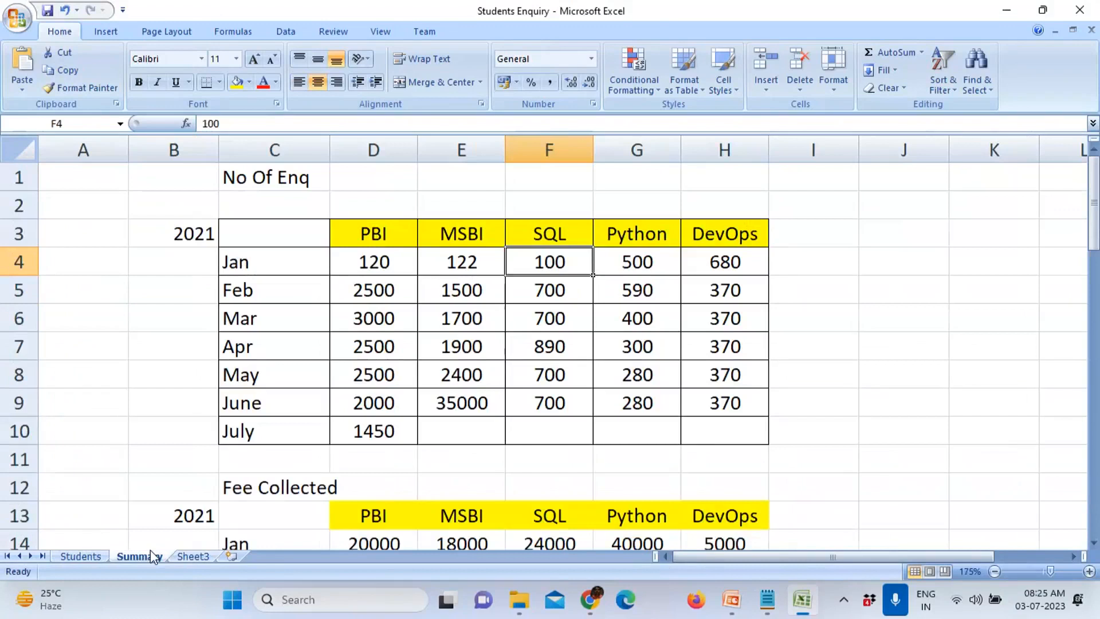
pyautogui.click(200, 232)
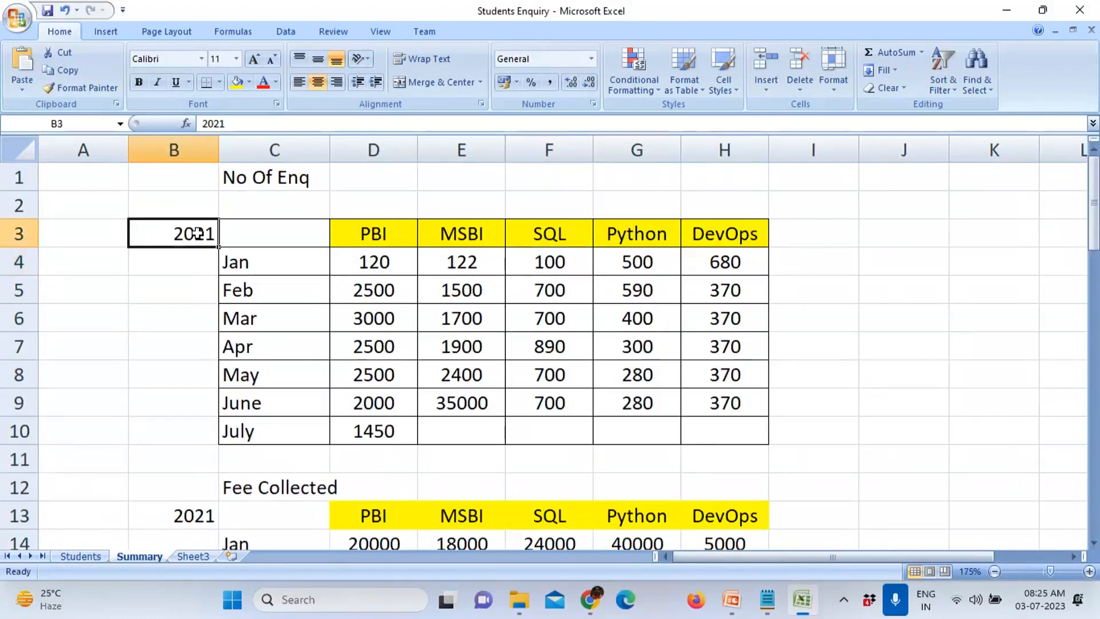
pyautogui.click(260, 267)
pyautogui.click(370, 234)
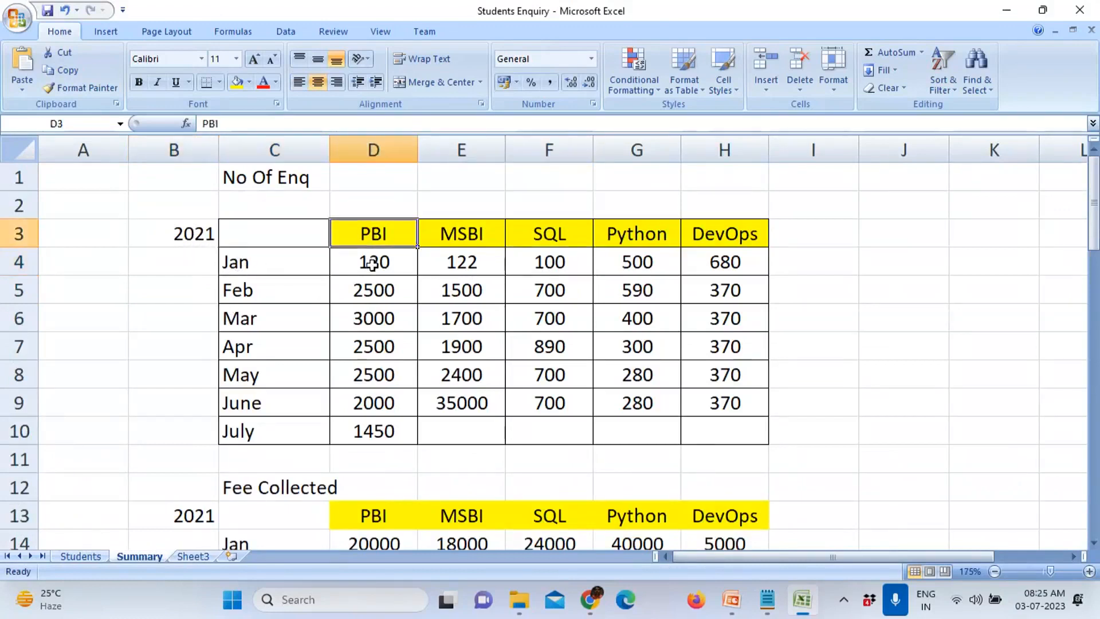
pyautogui.click(371, 264)
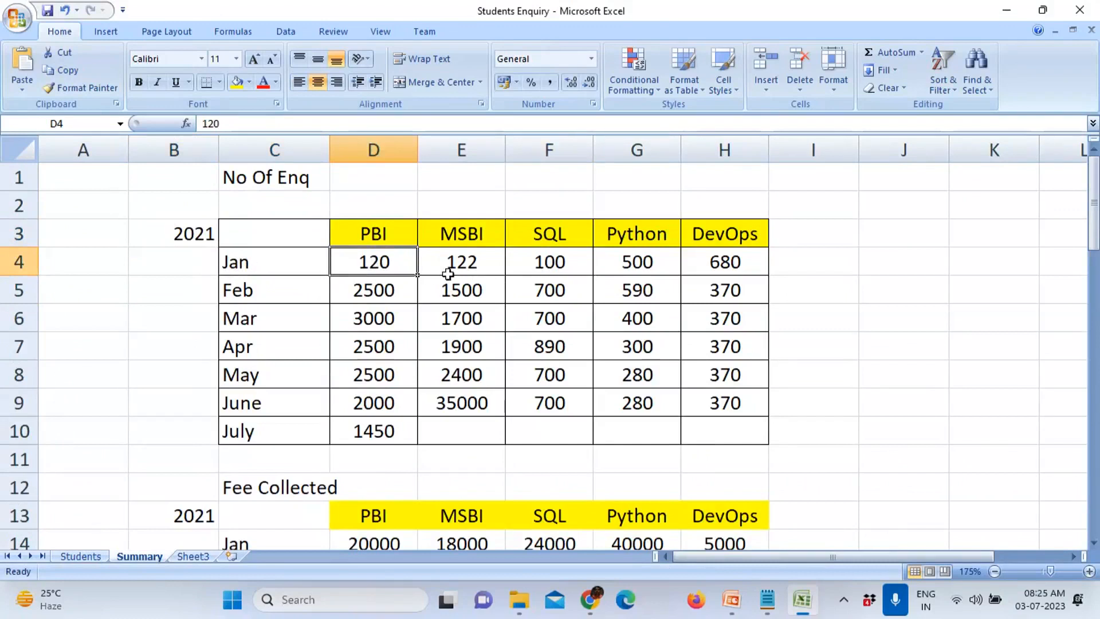
pyautogui.click(465, 236)
pyautogui.click(463, 263)
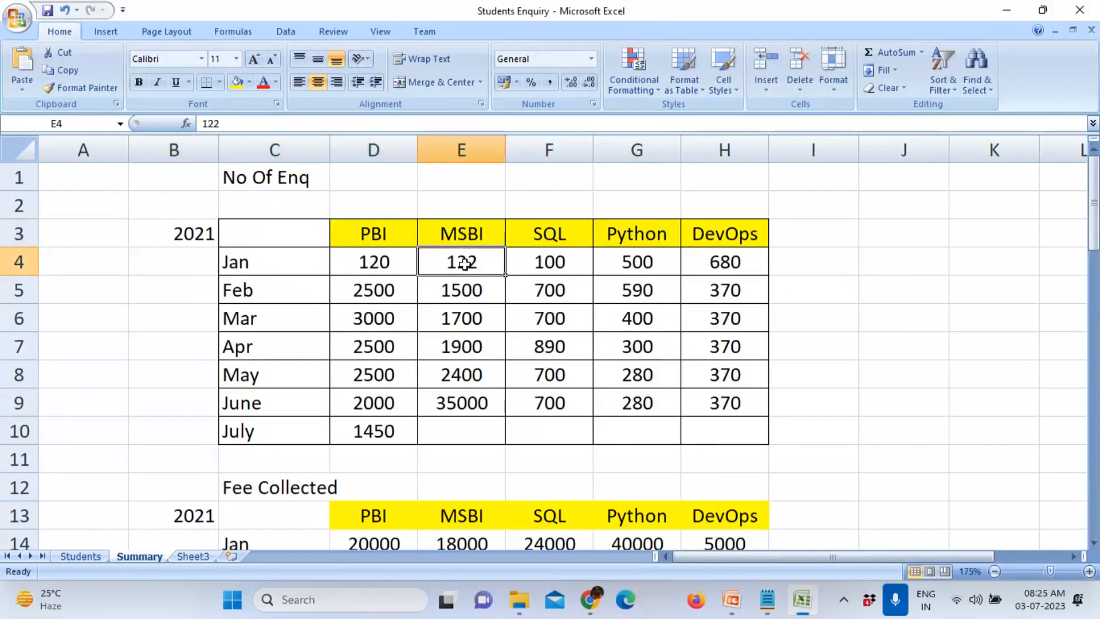
pyautogui.click(541, 237)
pyautogui.click(545, 265)
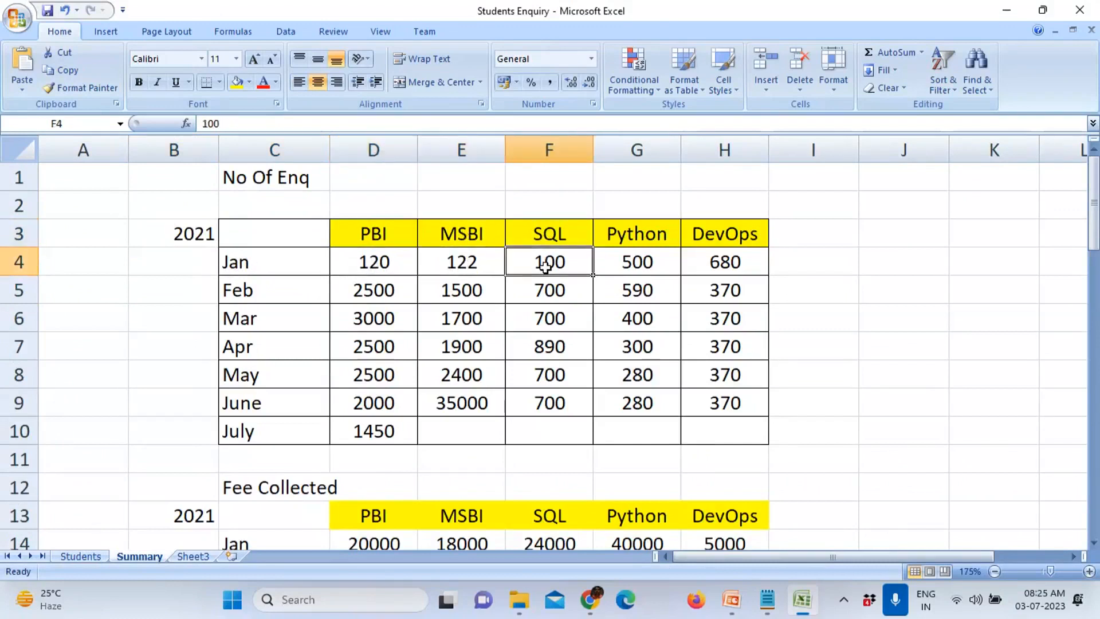
pyautogui.moveTo(372, 265); pyautogui.dragTo(757, 272)
pyautogui.moveTo(197, 241); pyautogui.dragTo(605, 449)
# Step: Examine the January 2021 amounts for PBI, MSBI, SQL and Python in the Fee Collected table
pyautogui.scroll(-2, 605, 447)
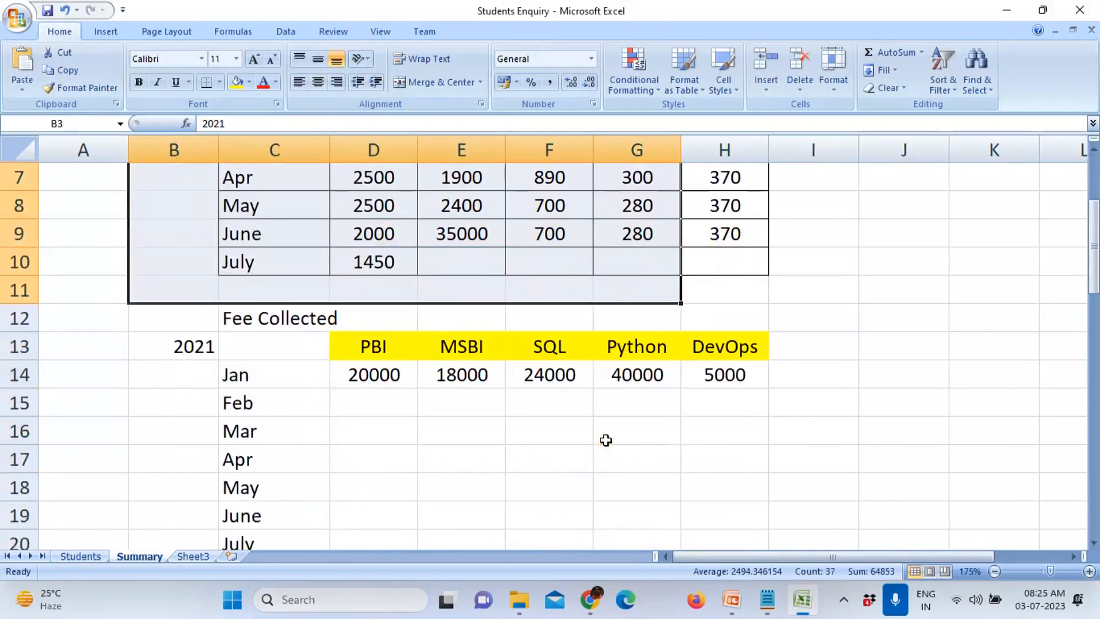
pyautogui.click(281, 321)
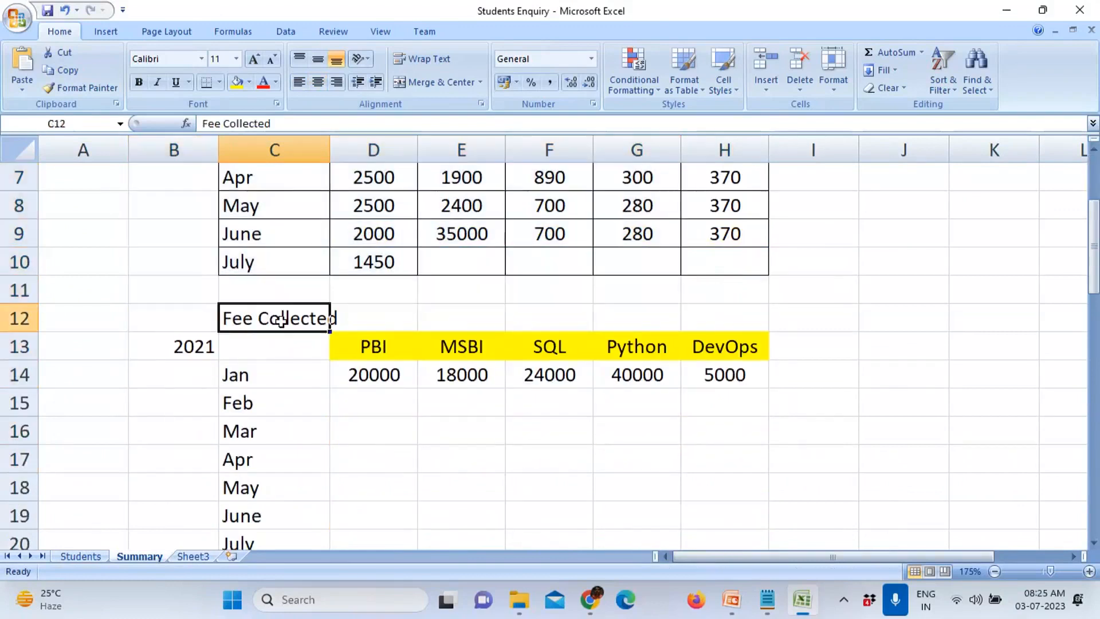
pyautogui.click(243, 376)
pyautogui.click(372, 345)
pyautogui.click(382, 376)
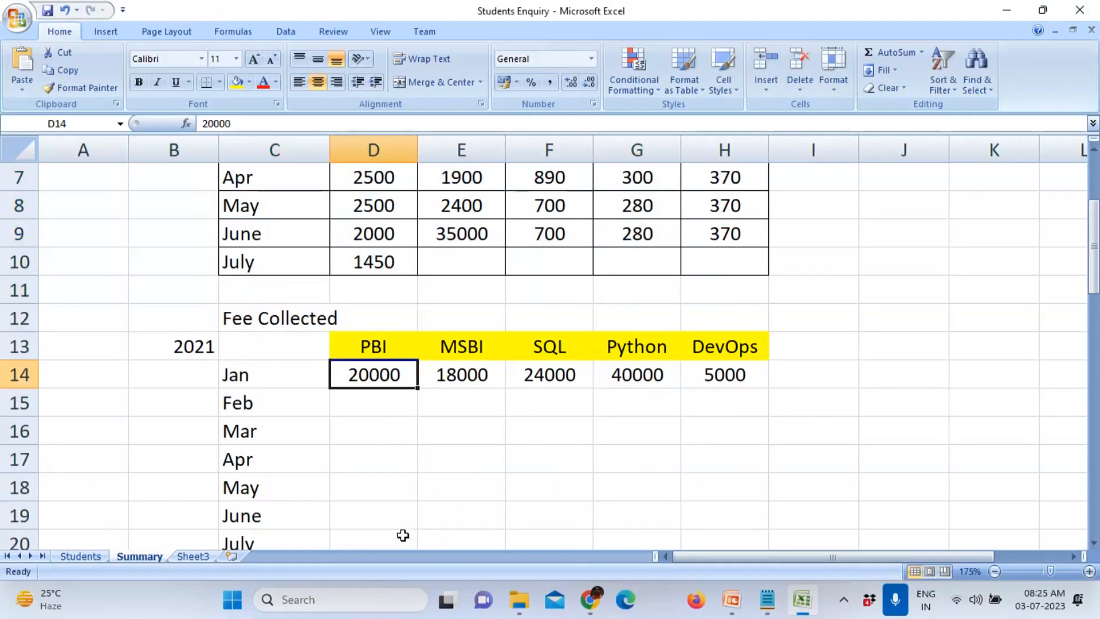
pyautogui.click(487, 351)
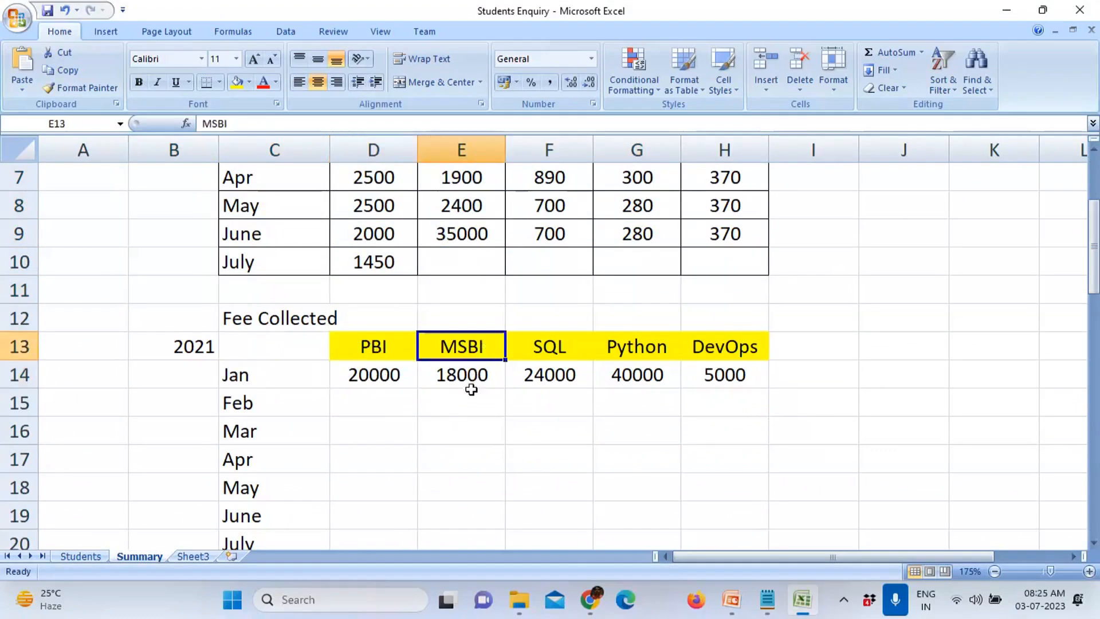
pyautogui.click(471, 390)
pyautogui.click(475, 379)
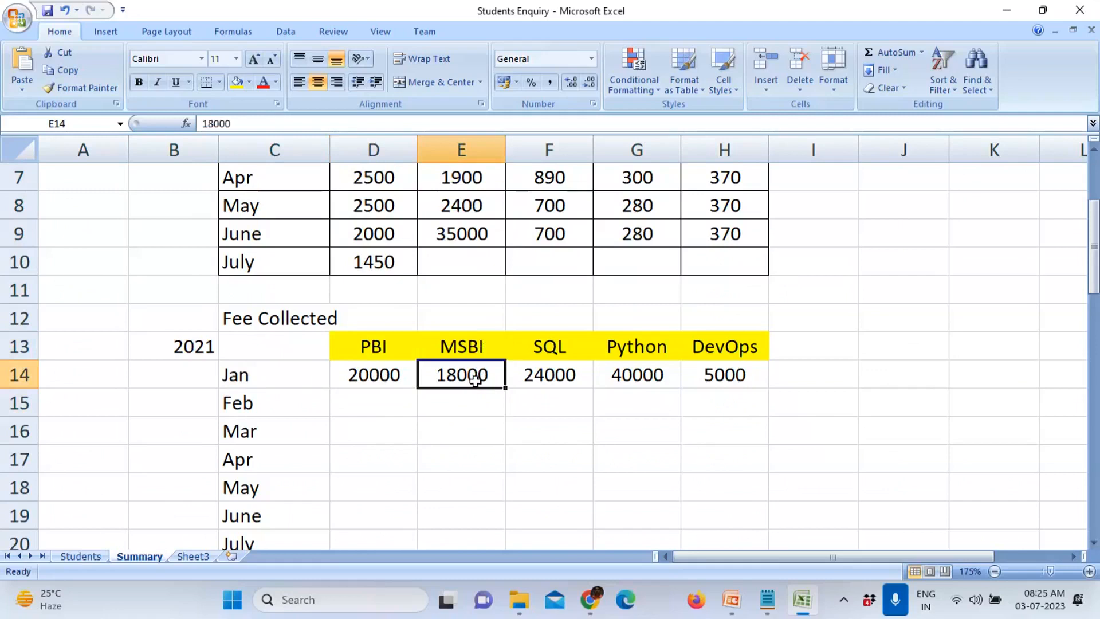
pyautogui.click(534, 375)
pyautogui.click(628, 377)
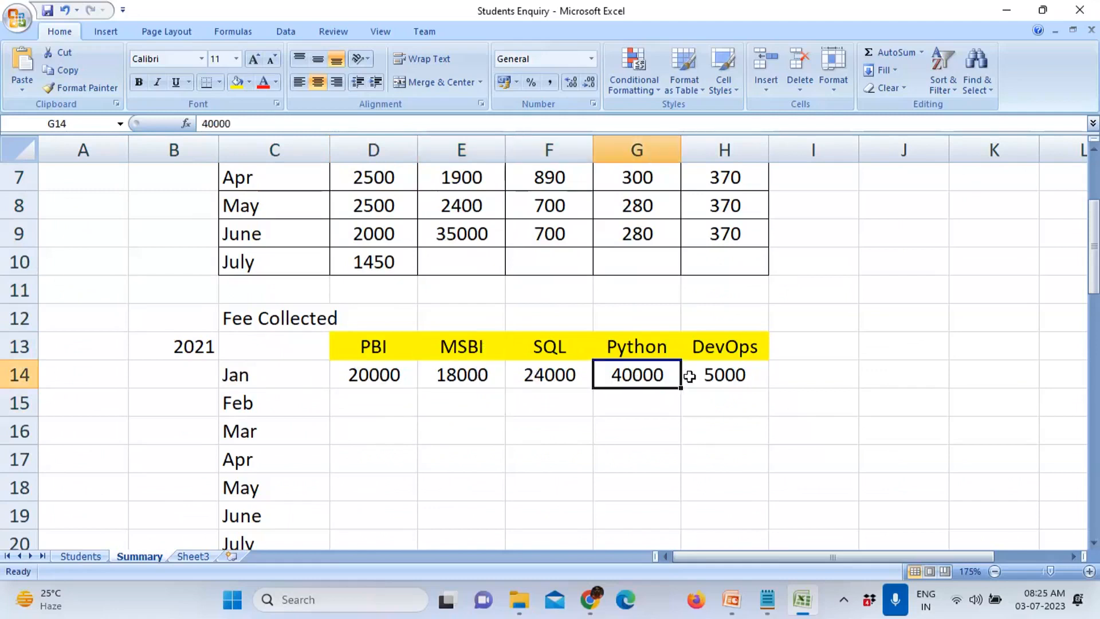
# Step: On the Students sheet, examine the Course and Fee entries that the fee totals are based on
pyautogui.click(91, 555)
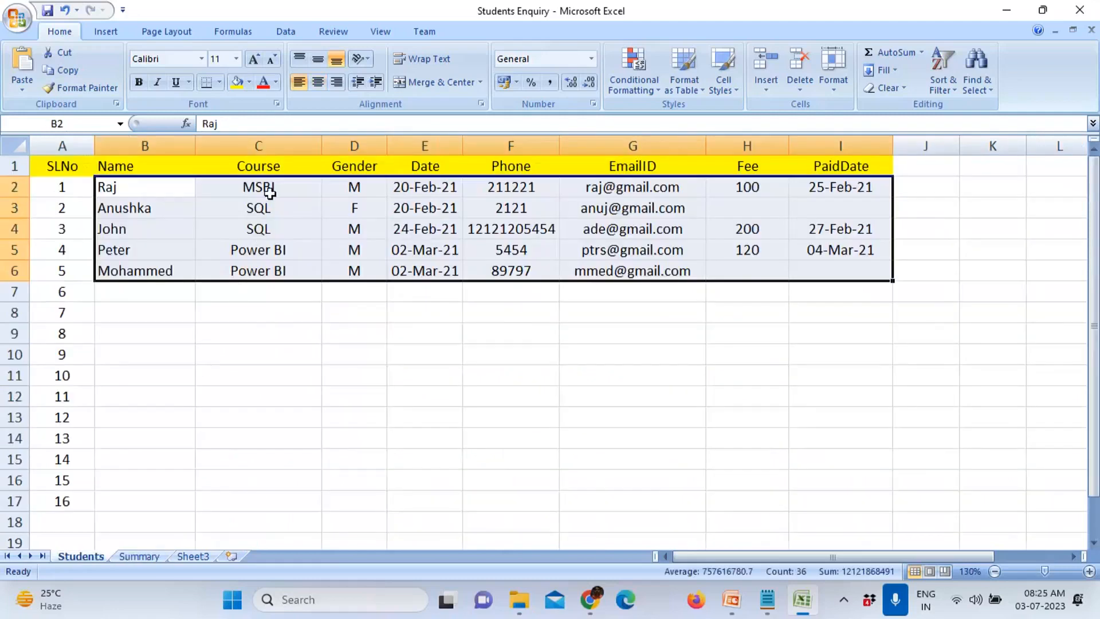
pyautogui.click(269, 189)
pyautogui.click(268, 209)
pyautogui.click(268, 224)
pyautogui.click(273, 248)
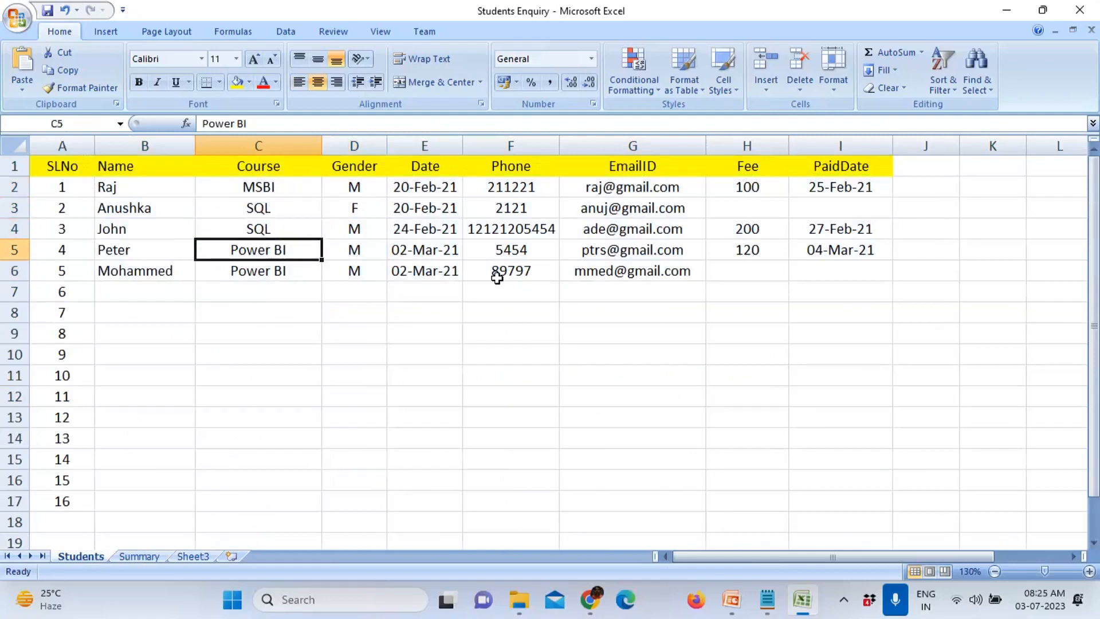
pyautogui.moveTo(746, 190); pyautogui.dragTo(757, 214)
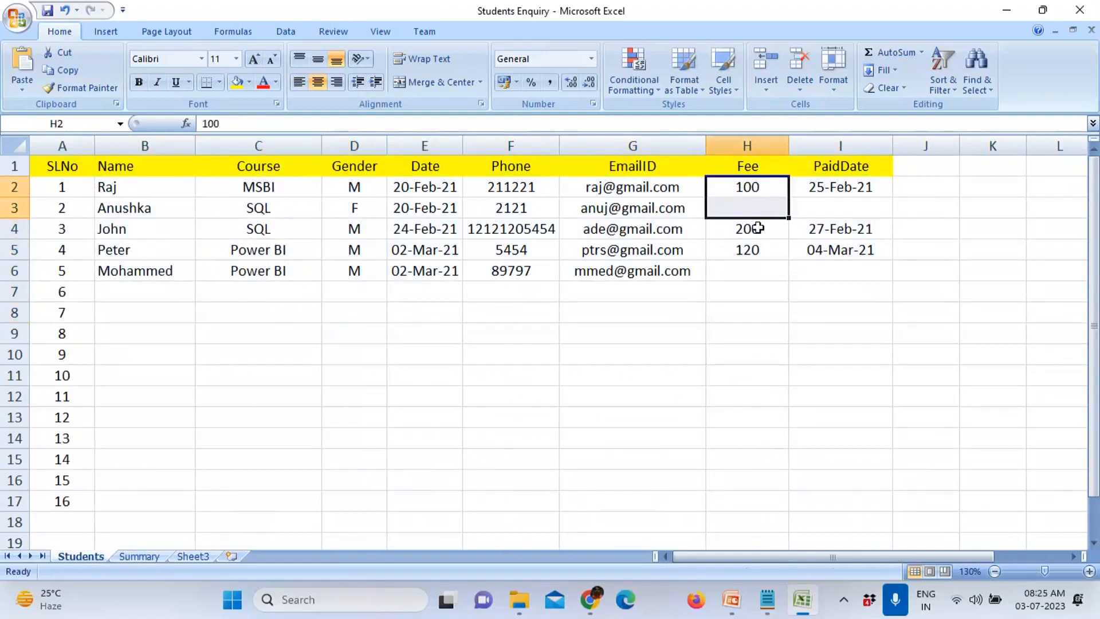
pyautogui.click(275, 186)
pyautogui.click(768, 189)
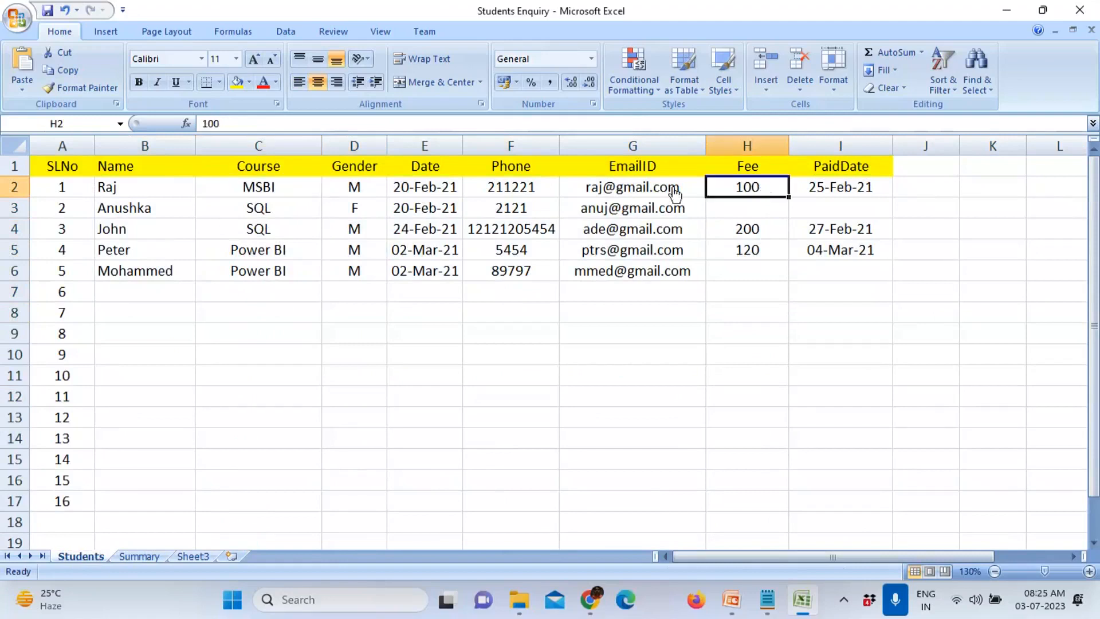
pyautogui.click(310, 248)
pyautogui.moveTo(763, 232); pyautogui.dragTo(761, 264)
pyautogui.click(759, 189)
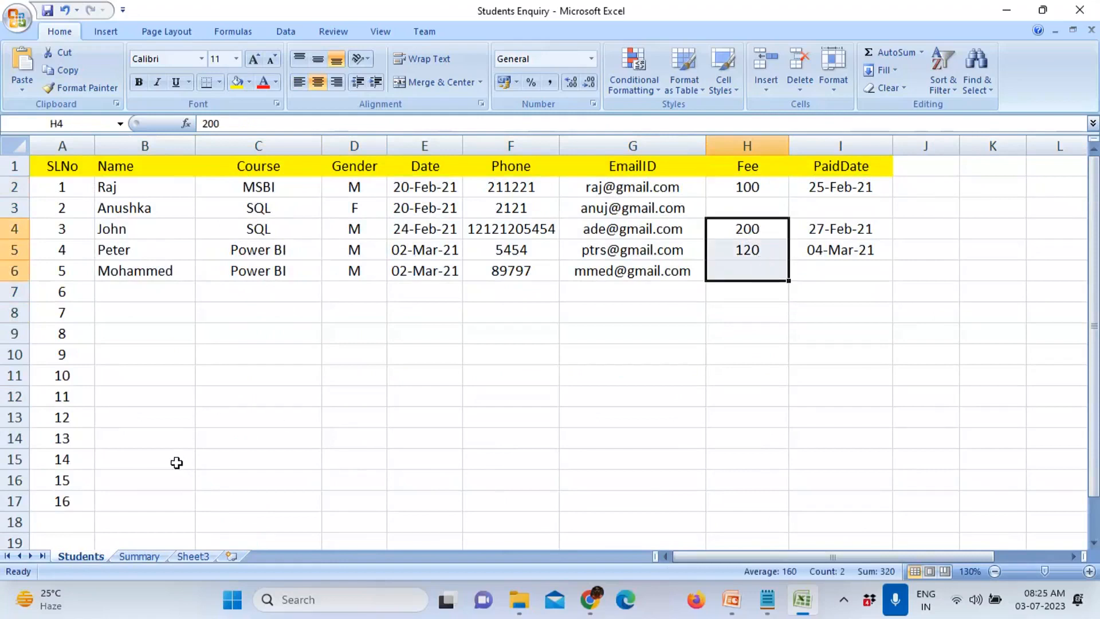
# Step: On the Summary sheet, examine the empty February and March rows and the overall range of the 2021 Fee Collected table
pyautogui.click(140, 555)
pyautogui.scroll(-1, 310, 347)
pyautogui.moveTo(309, 273); pyautogui.dragTo(317, 354)
pyautogui.click(312, 323)
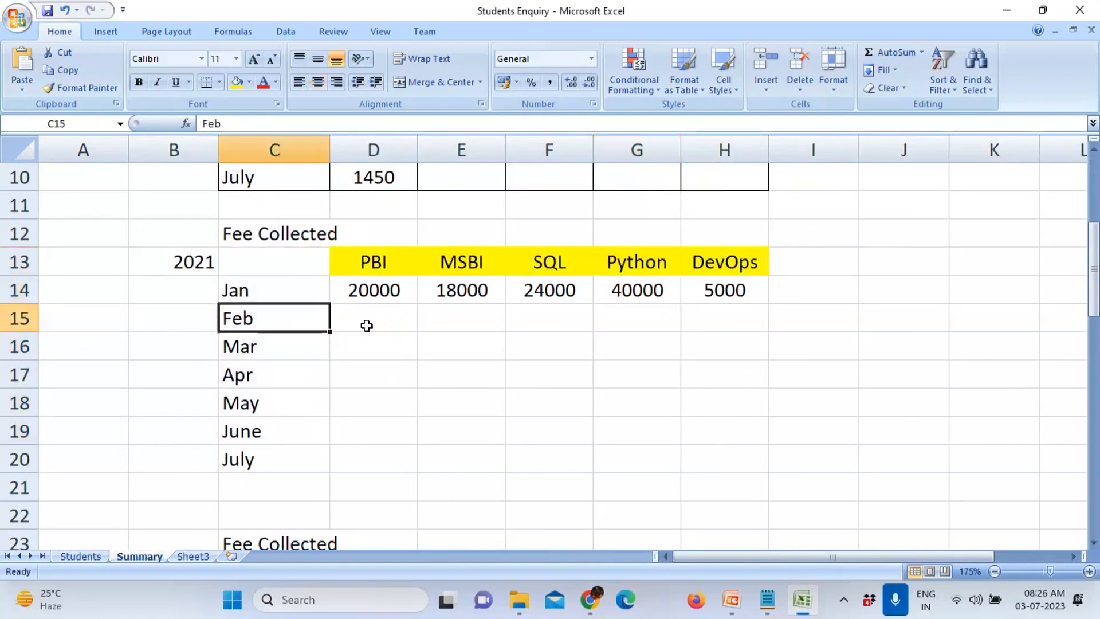
pyautogui.click(369, 323)
pyautogui.click(449, 325)
pyautogui.click(514, 332)
pyautogui.click(386, 322)
pyautogui.moveTo(386, 321); pyautogui.dragTo(679, 334)
pyautogui.moveTo(390, 346); pyautogui.dragTo(659, 347)
pyautogui.moveTo(222, 229); pyautogui.dragTo(626, 472)
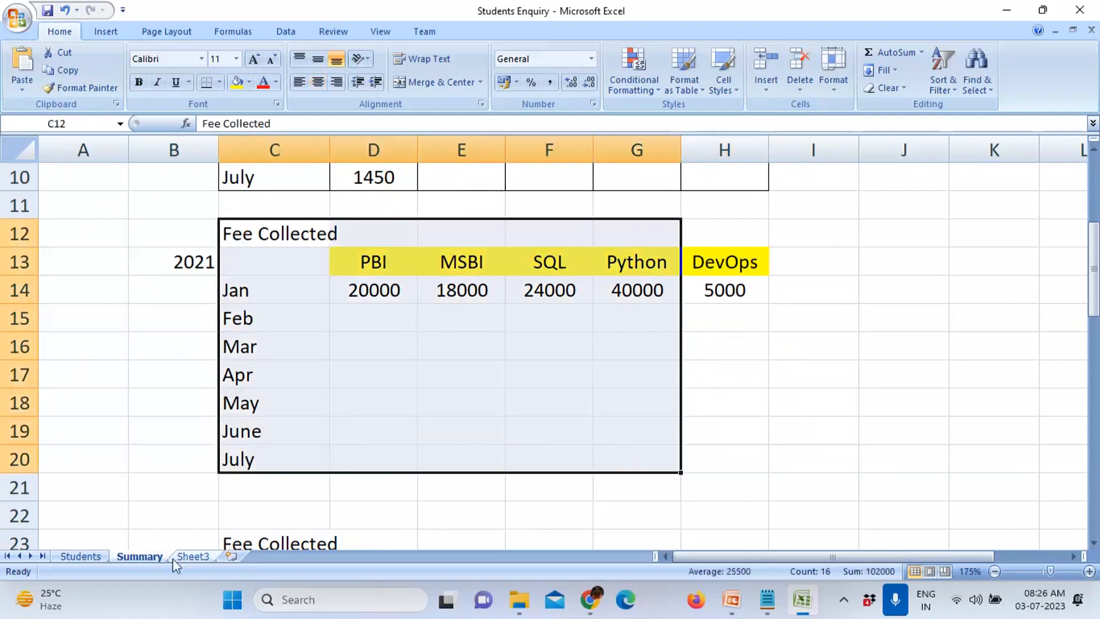
# Step: Rename the Summary sheet to Reports
pyautogui.doubleClick(154, 557)
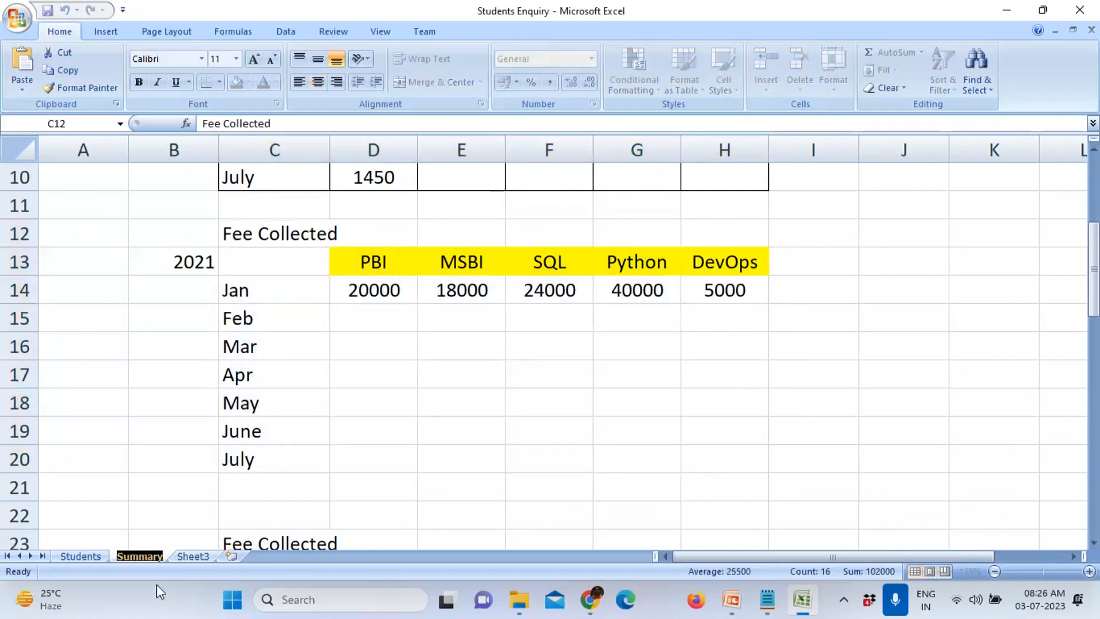
pyautogui.write('Re')
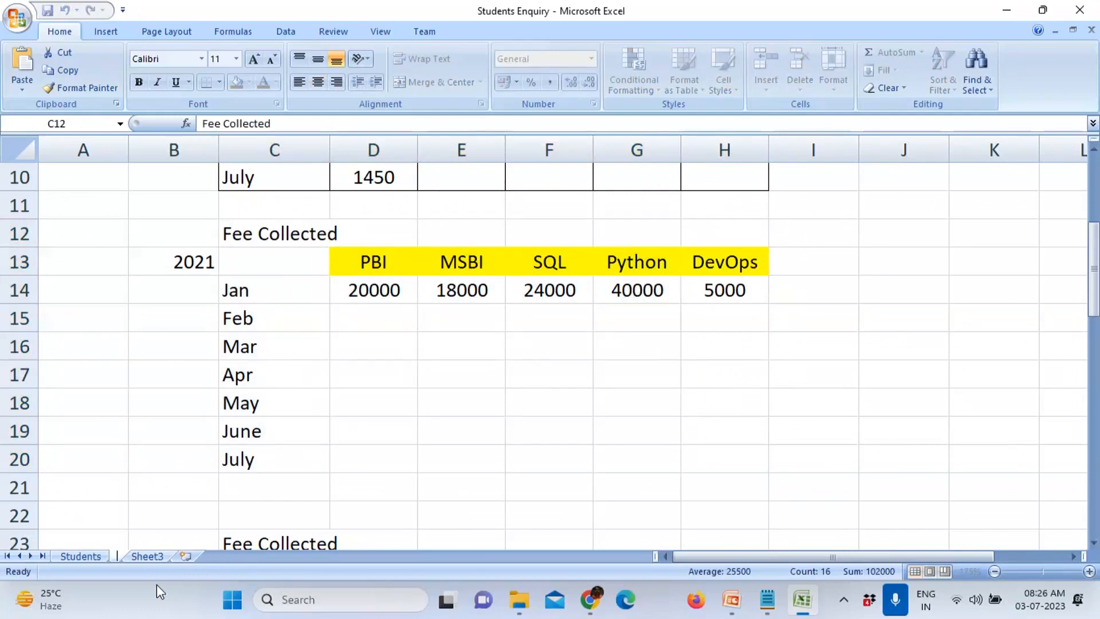
pyautogui.write('ports')
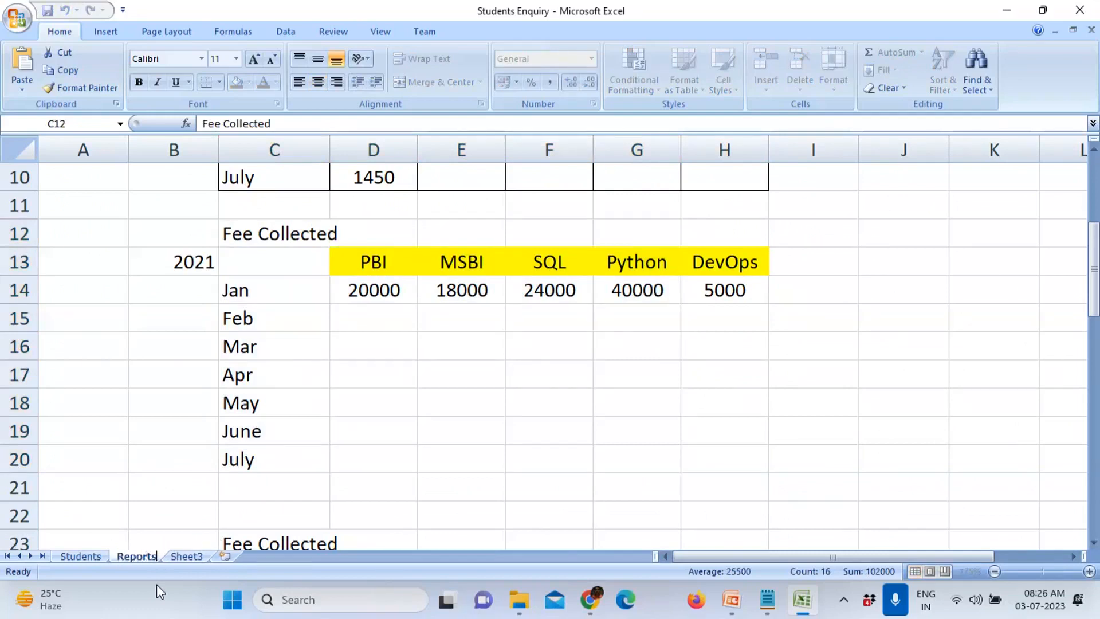
pyautogui.press('Return')
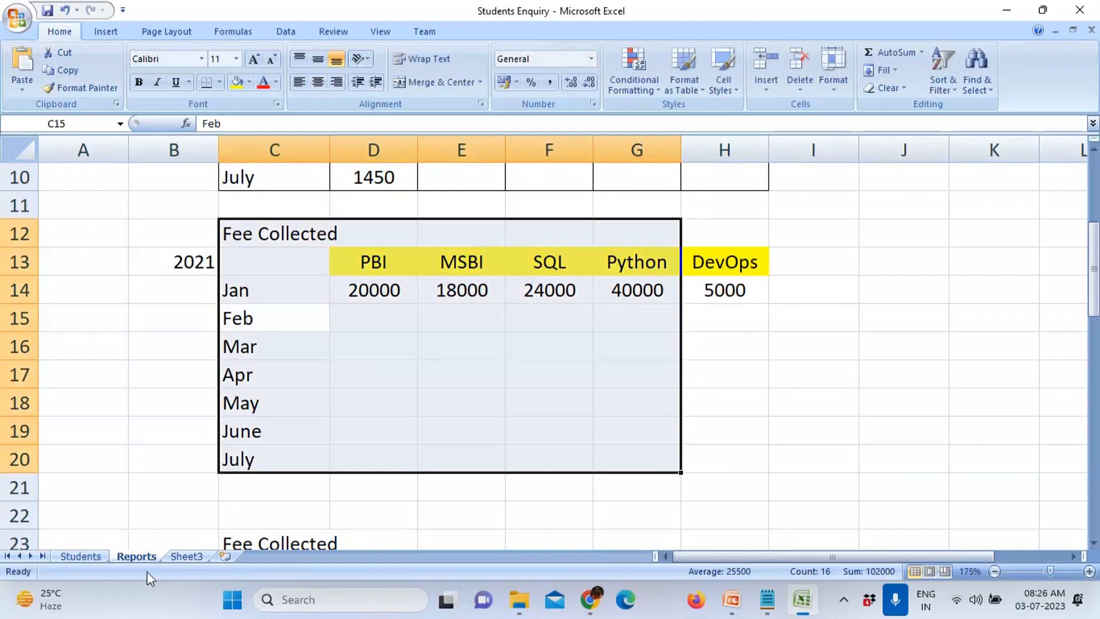
# Step: Rename the sheet holding the enquiry and fee tables to Dashboard
pyautogui.doubleClick(137, 556)
pyautogui.write('Dashboard')
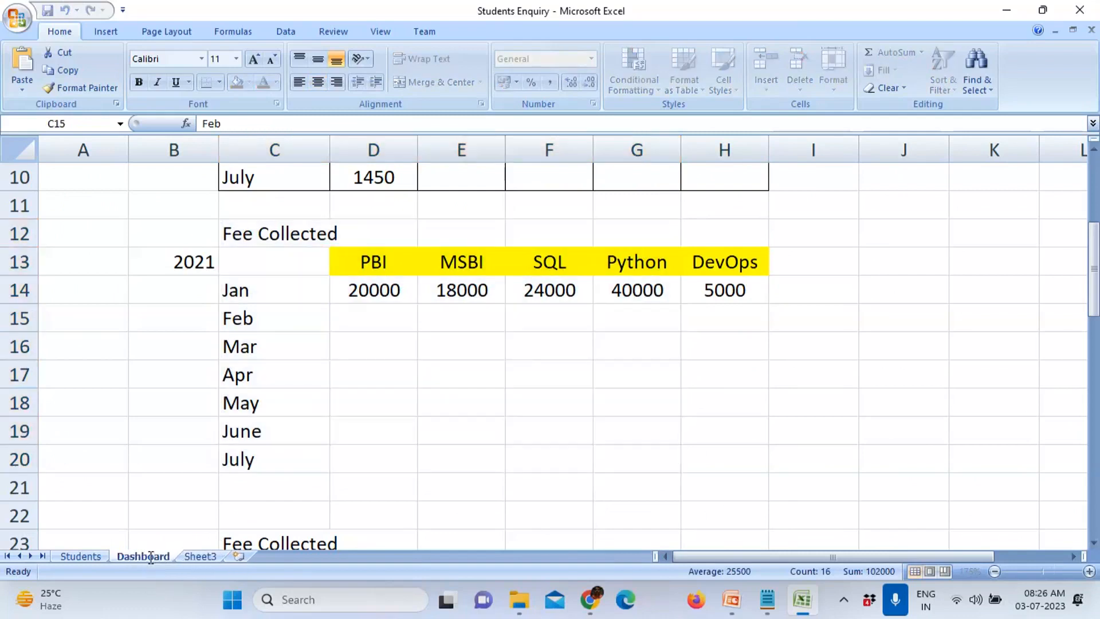
pyautogui.click(282, 480)
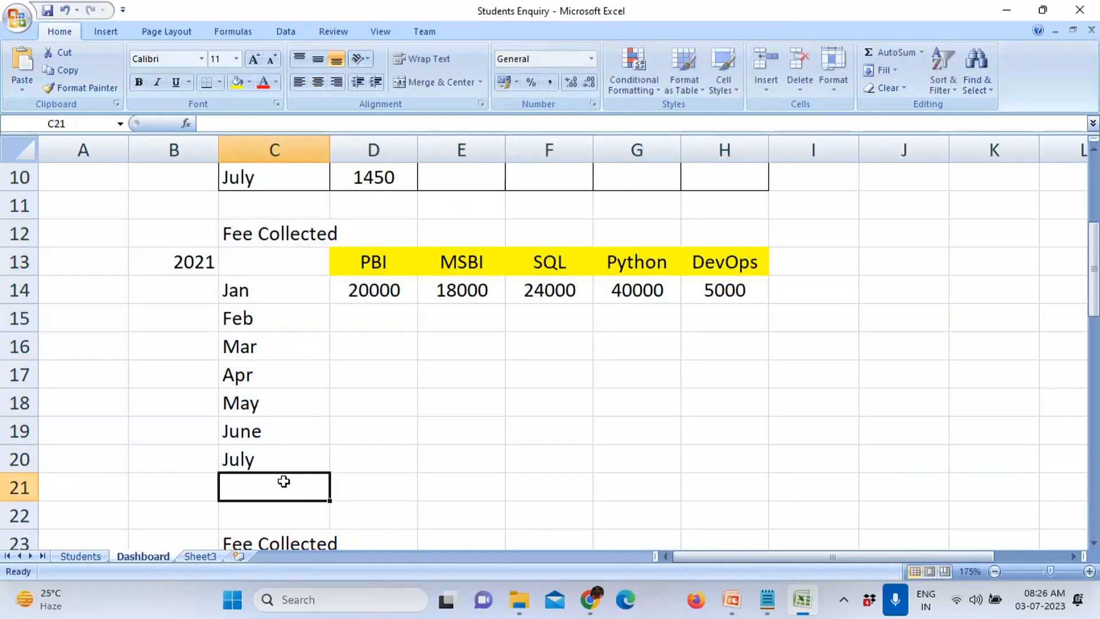
# Step: Return to the Students sheet and select the student rows from A2 to I10
pyautogui.click(79, 555)
pyautogui.click(146, 232)
pyautogui.moveTo(83, 186); pyautogui.dragTo(875, 356)
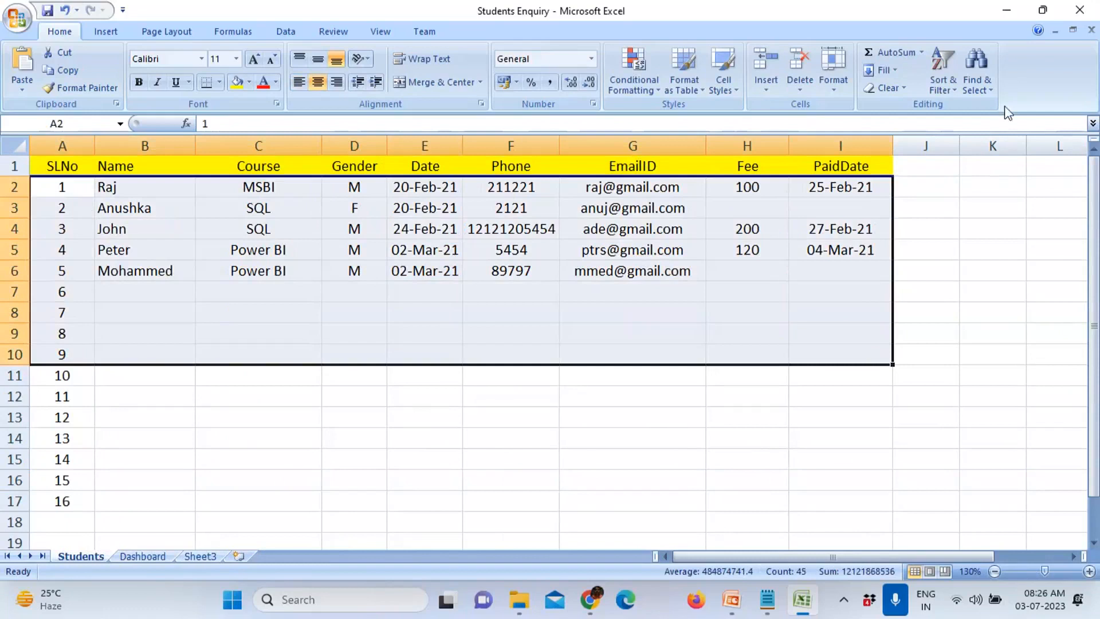
# Step: Open the Dashboard sheet and select cells C3 to F10 of the No Of Enq table
pyautogui.click(143, 556)
pyautogui.click(229, 399)
pyautogui.scroll(3, 230, 399)
pyautogui.moveTo(271, 224); pyautogui.dragTo(532, 434)
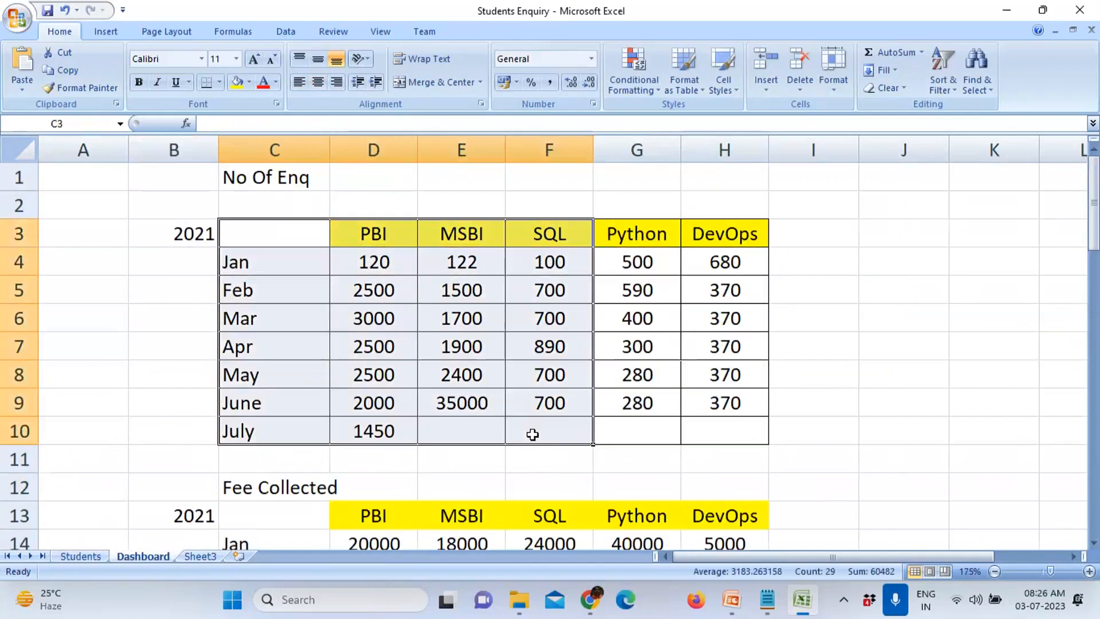
# Step: Set the January PBI value in the No Of Enq table to 1200
pyautogui.click(395, 262)
pyautogui.click(385, 287)
pyautogui.doubleClick(383, 261)
pyautogui.write('1200')
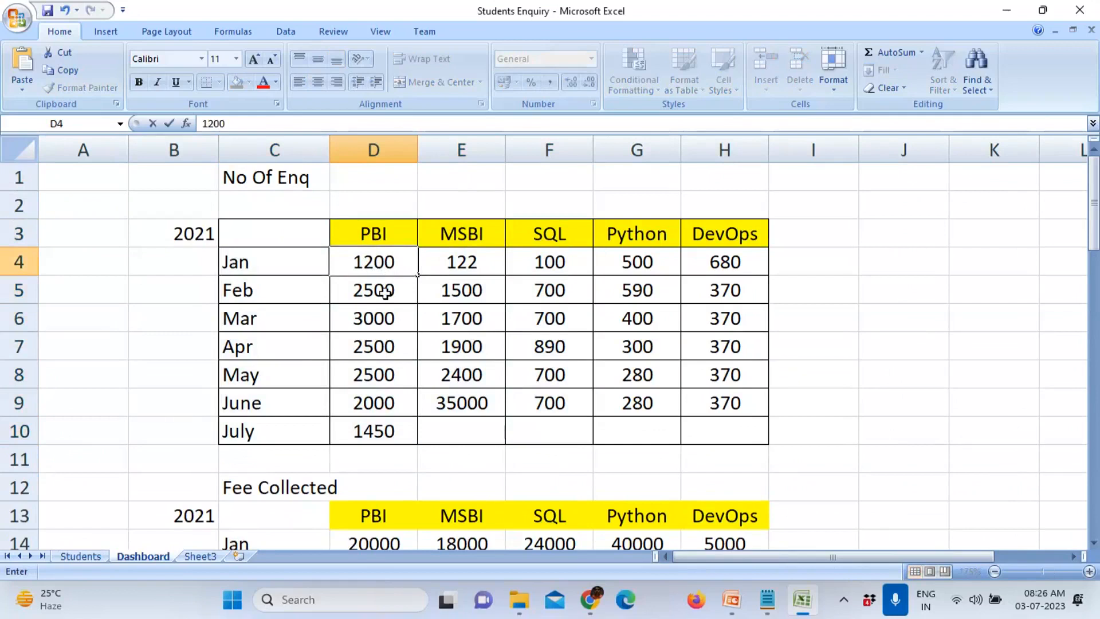
pyautogui.press('Return')
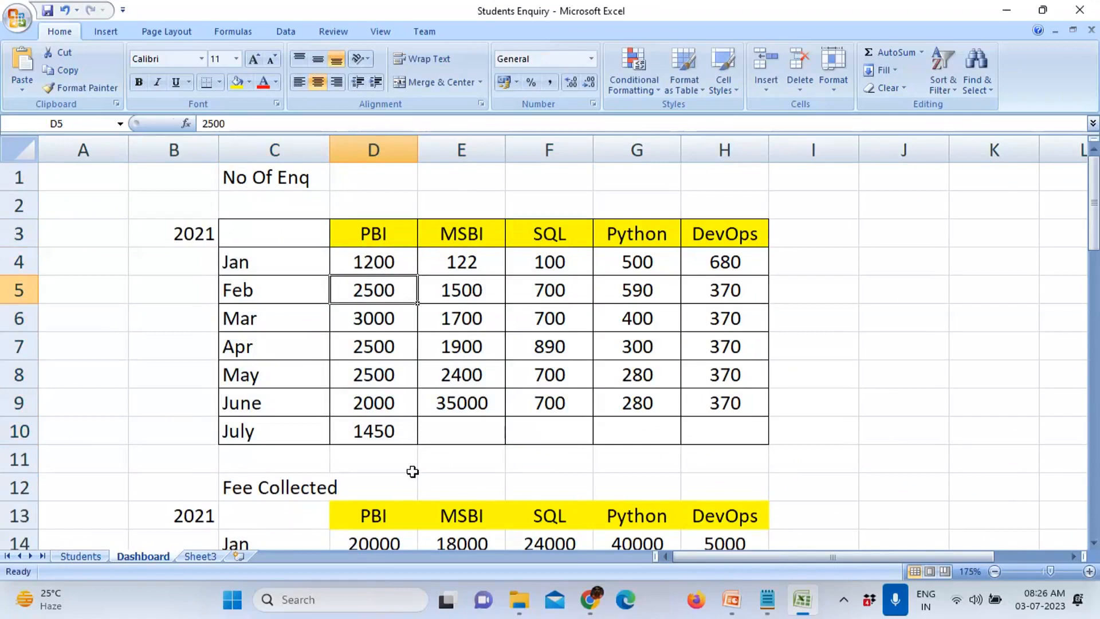
# Step: Enter 34000 as the February PBI fee in the first Fee Collected table and select it with the January value
pyautogui.scroll(-2, 412, 471)
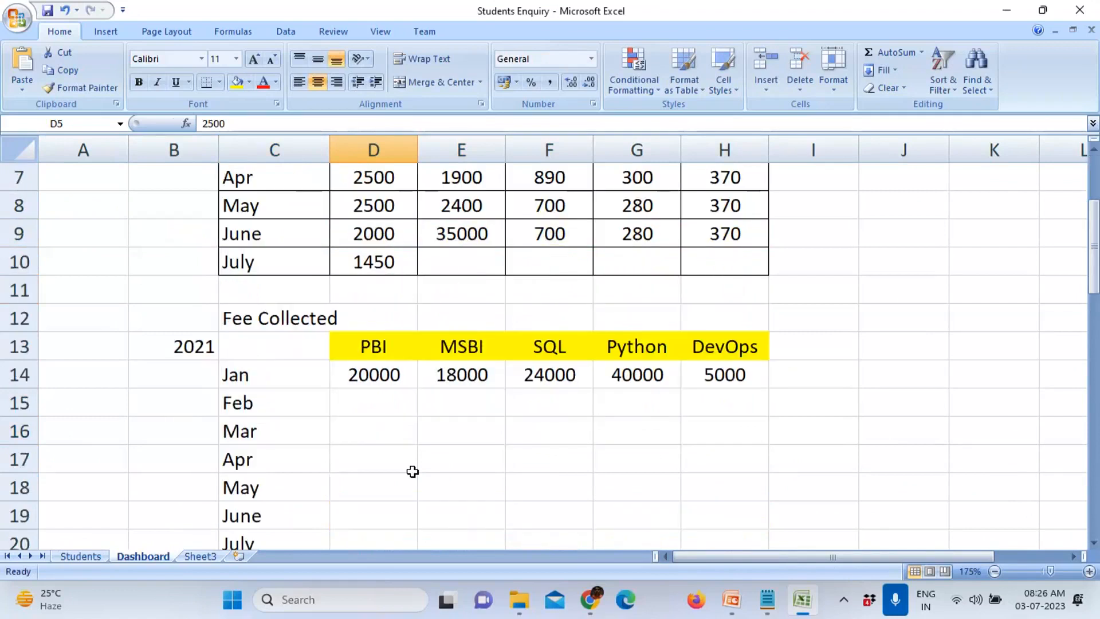
pyautogui.click(393, 374)
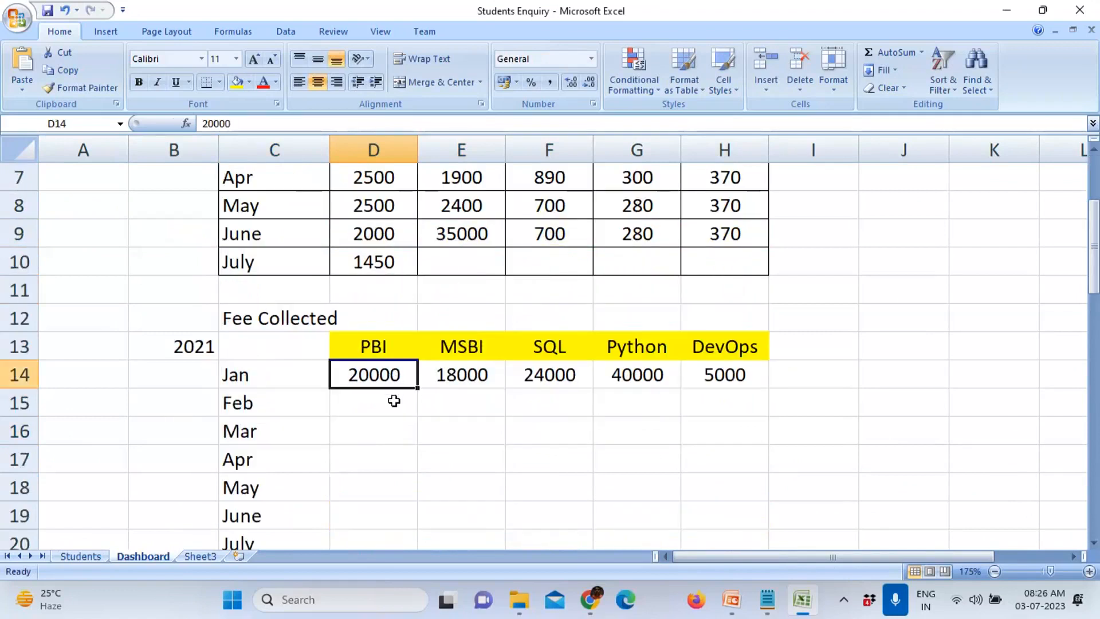
pyautogui.click(394, 402)
pyautogui.write('34000')
pyautogui.click(395, 450)
pyautogui.moveTo(394, 372); pyautogui.dragTo(397, 402)
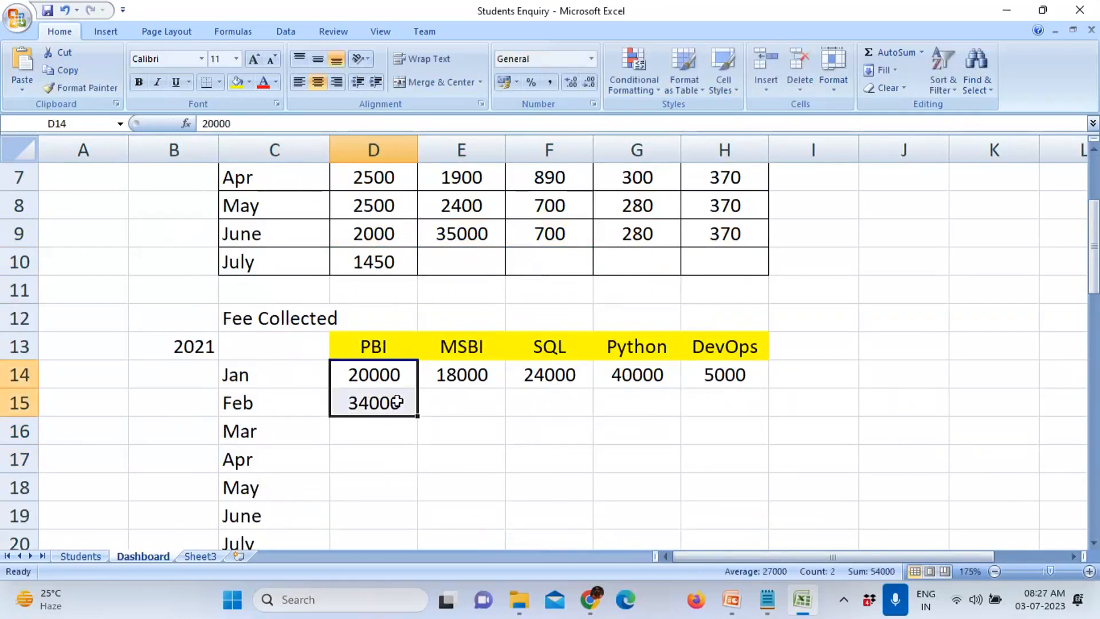
# Step: Enter 12000 as the February MSBI fee in the Fee Collected table
pyautogui.click(444, 378)
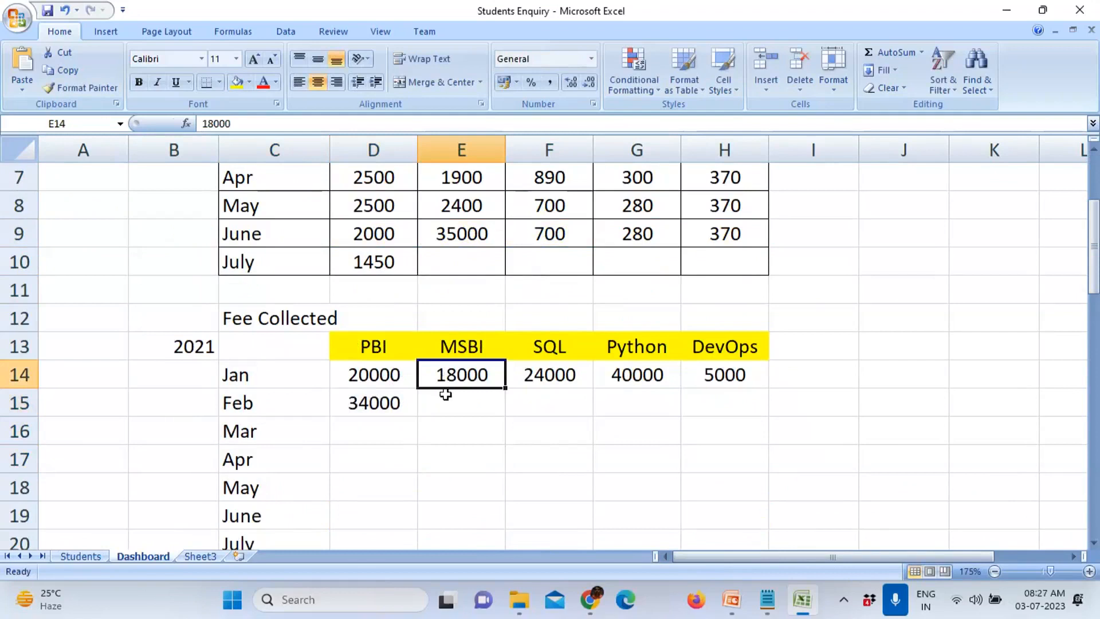
pyautogui.click(445, 399)
pyautogui.write('120')
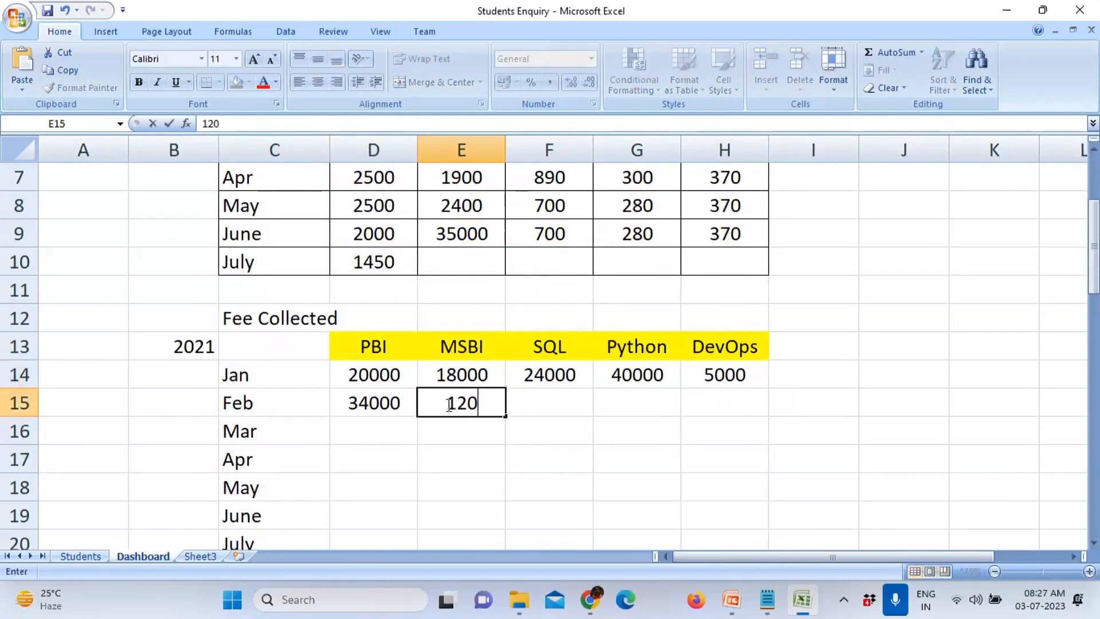
pyautogui.write('00')
pyautogui.press('Return')
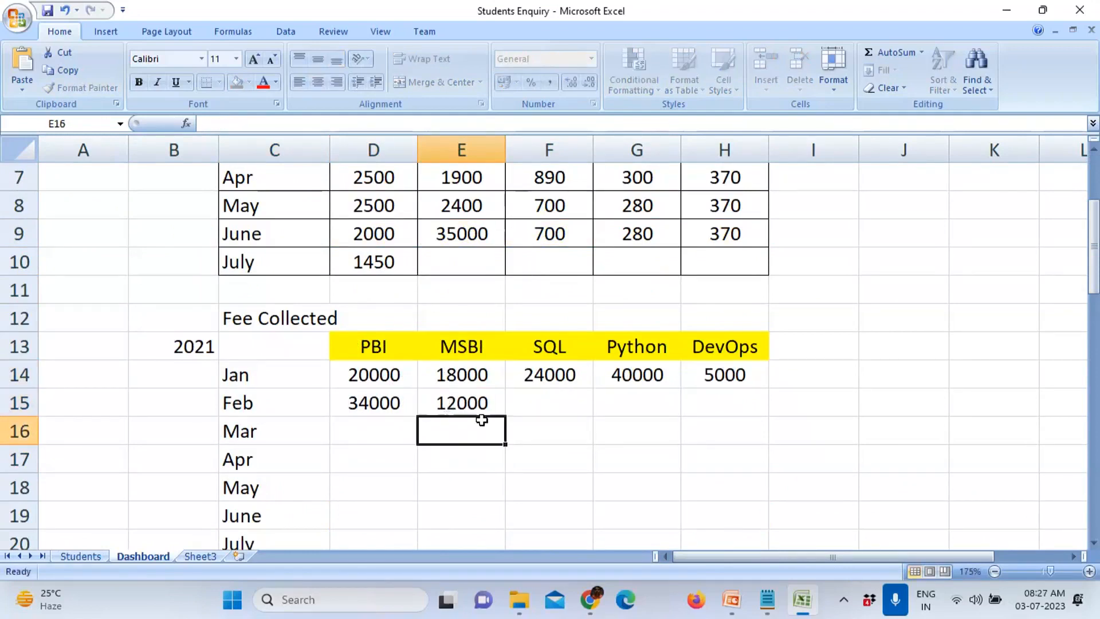
# Step: Compare the January and February fees for MSBI and PBI in the Fee Collected table
pyautogui.moveTo(488, 386); pyautogui.dragTo(487, 399)
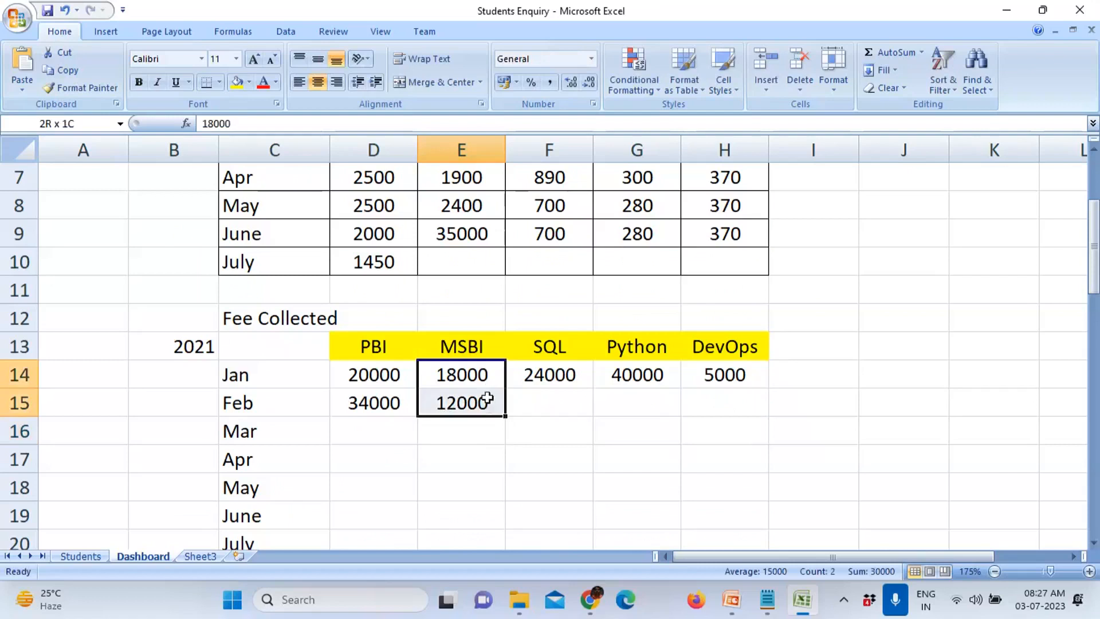
pyautogui.click(462, 373)
pyautogui.click(461, 402)
pyautogui.click(397, 374)
pyautogui.click(393, 401)
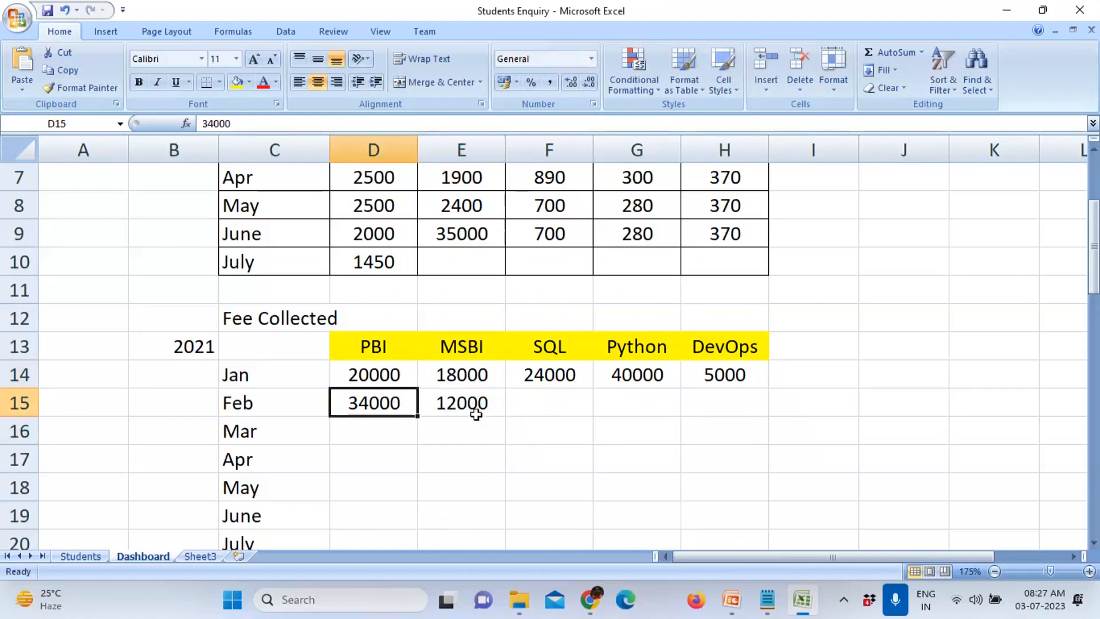
pyautogui.click(473, 407)
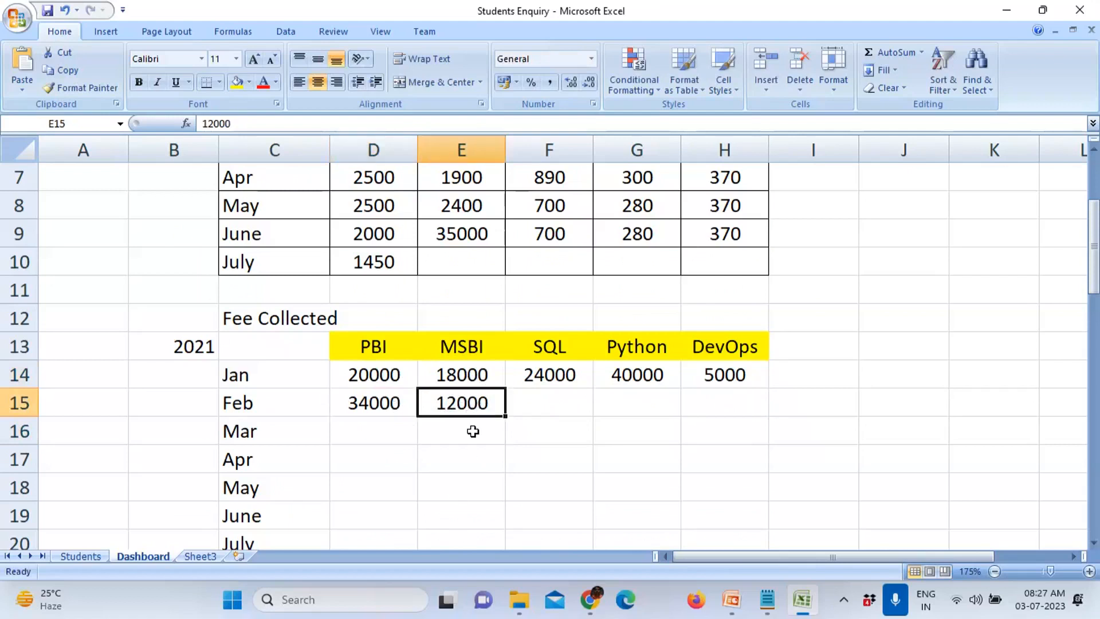
pyautogui.moveTo(470, 375); pyautogui.dragTo(473, 404)
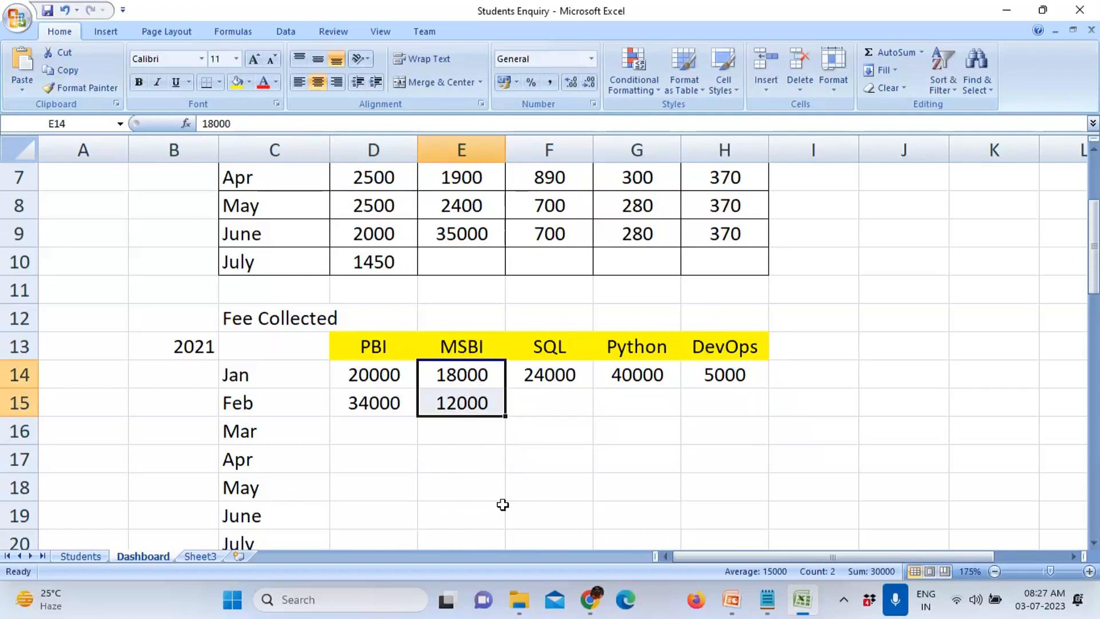
# Step: Return to the Students sheet and select the student records from A2 to I7
pyautogui.press('super')
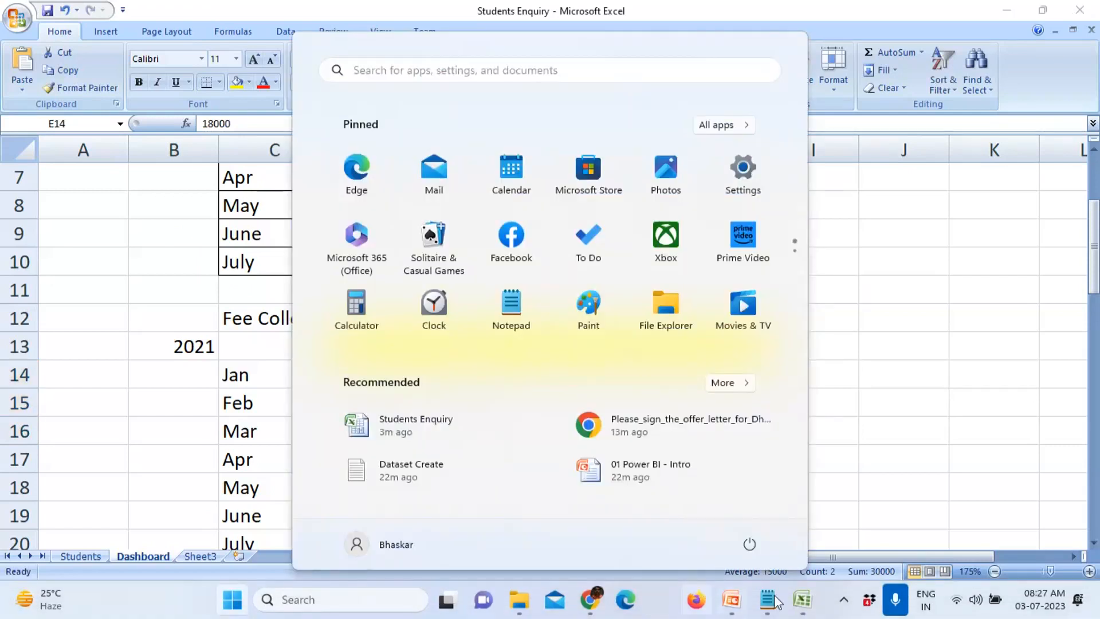
pyautogui.click(809, 609)
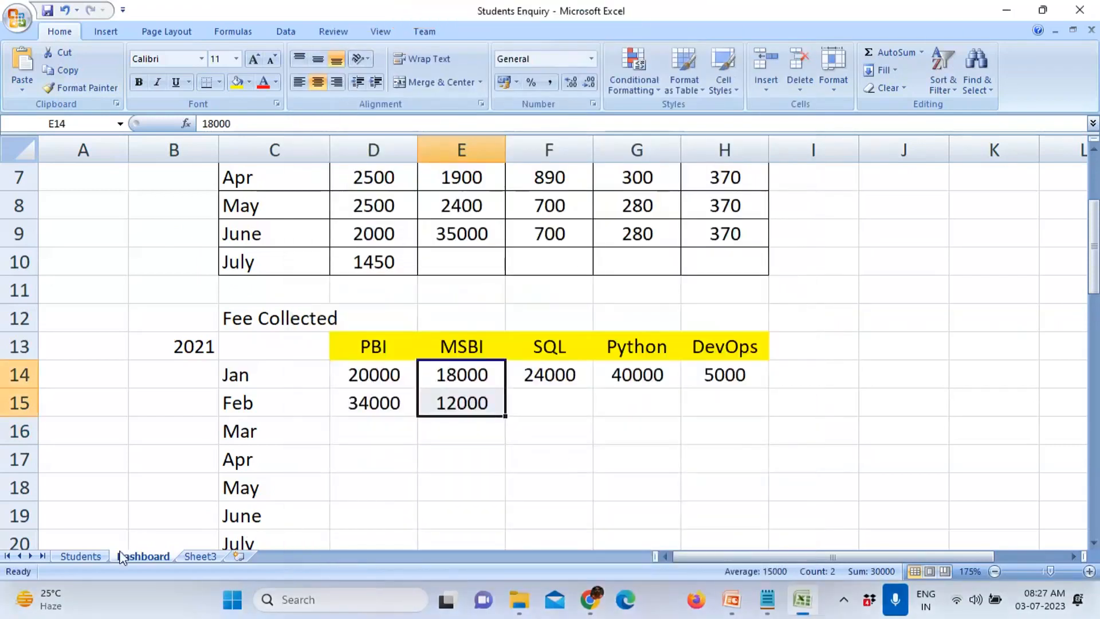
pyautogui.click(86, 556)
pyautogui.click(103, 307)
pyautogui.moveTo(57, 184); pyautogui.dragTo(847, 297)
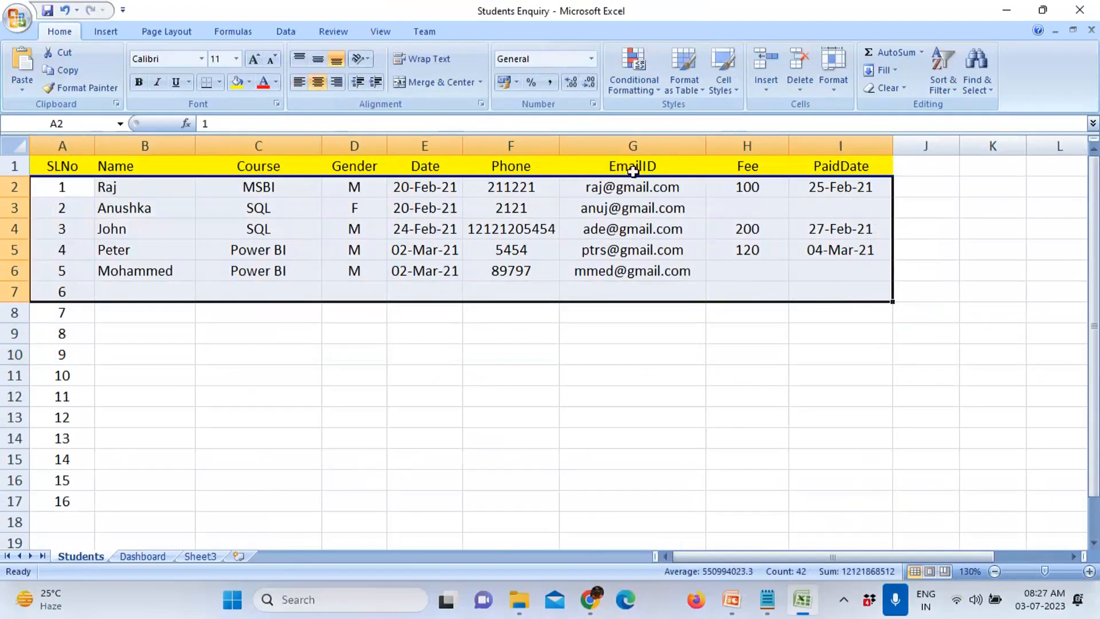
# Step: Back on the Dashboard sheet, examine the PBI and MSBI fee columns for January and February
pyautogui.click(161, 556)
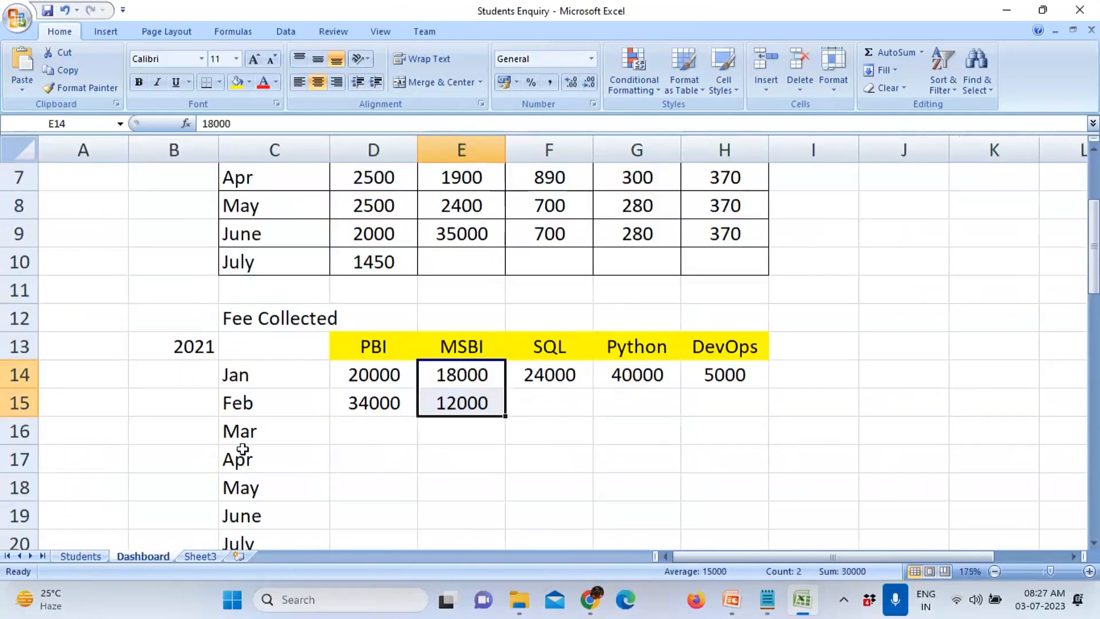
pyautogui.moveTo(358, 379); pyautogui.dragTo(372, 401)
pyautogui.moveTo(442, 373); pyautogui.dragTo(468, 407)
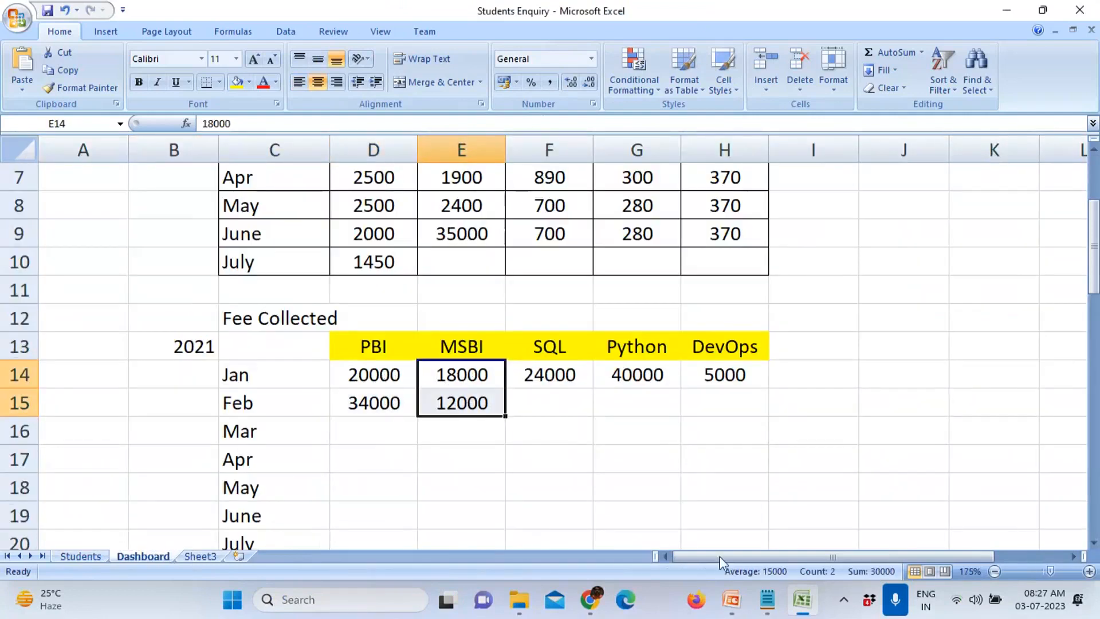
pyautogui.moveTo(372, 377); pyautogui.dragTo(453, 405)
pyautogui.click(438, 443)
pyautogui.moveTo(381, 344); pyautogui.dragTo(381, 404)
pyautogui.click(383, 452)
pyautogui.moveTo(386, 346); pyautogui.dragTo(386, 397)
pyautogui.moveTo(466, 346); pyautogui.dragTo(471, 408)
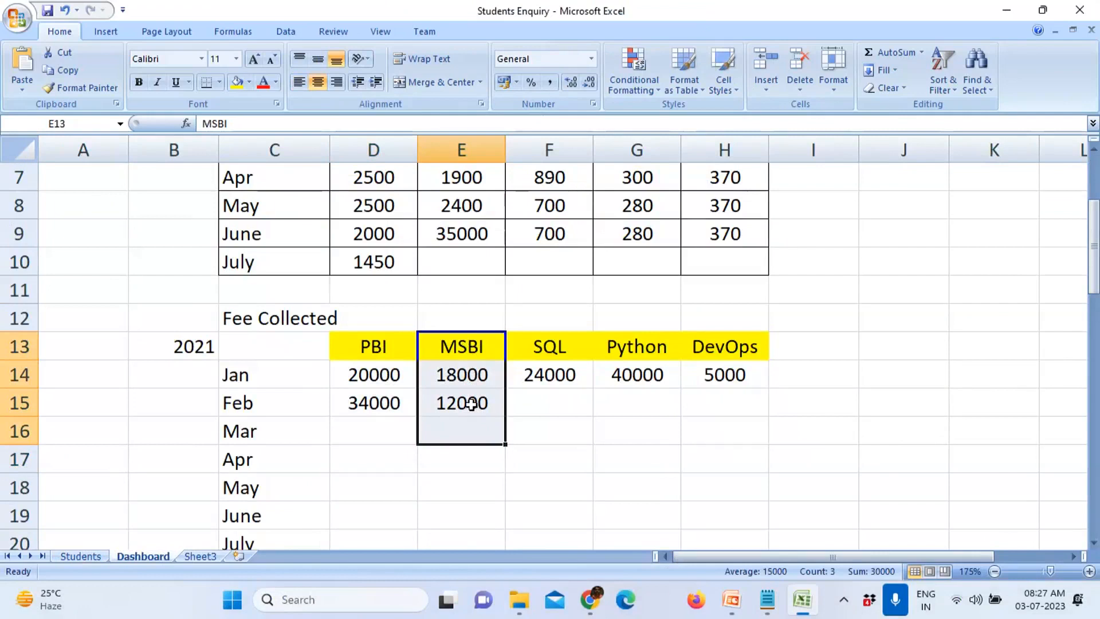
# Step: Make the February MSBI fee in the Fee Collected table red
pyautogui.click(473, 462)
pyautogui.click(477, 402)
pyautogui.click(262, 82)
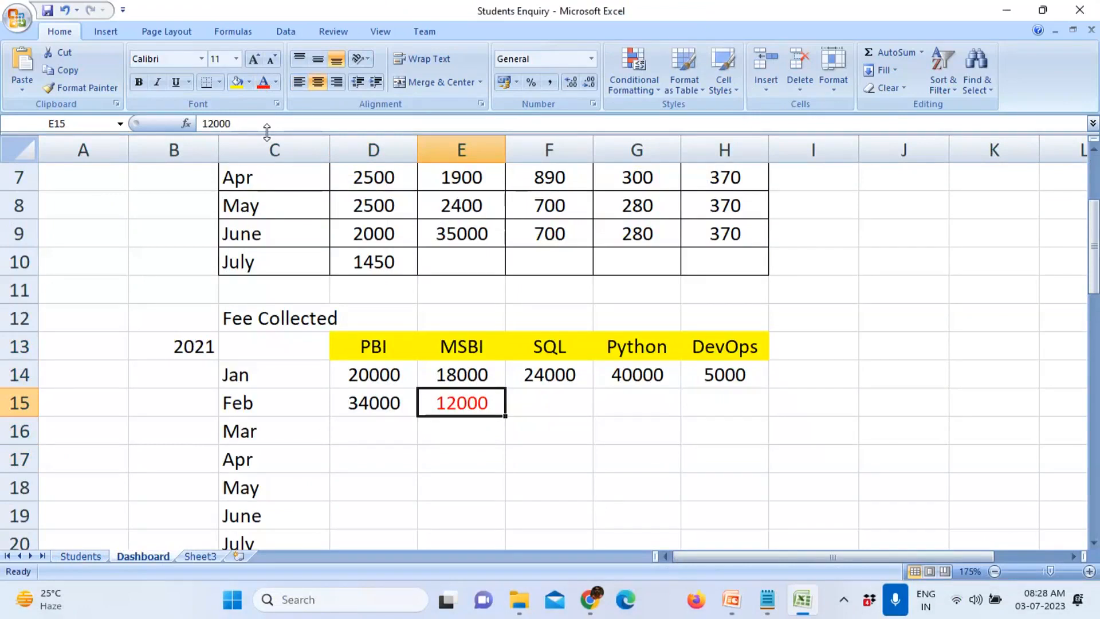
# Step: Compare the red February MSBI fee with January's, and review the PBI and MSBI fees for both months
pyautogui.click(494, 374)
pyautogui.click(487, 403)
pyautogui.click(483, 374)
pyautogui.click(484, 403)
pyautogui.click(483, 374)
pyautogui.click(484, 402)
pyautogui.click(480, 372)
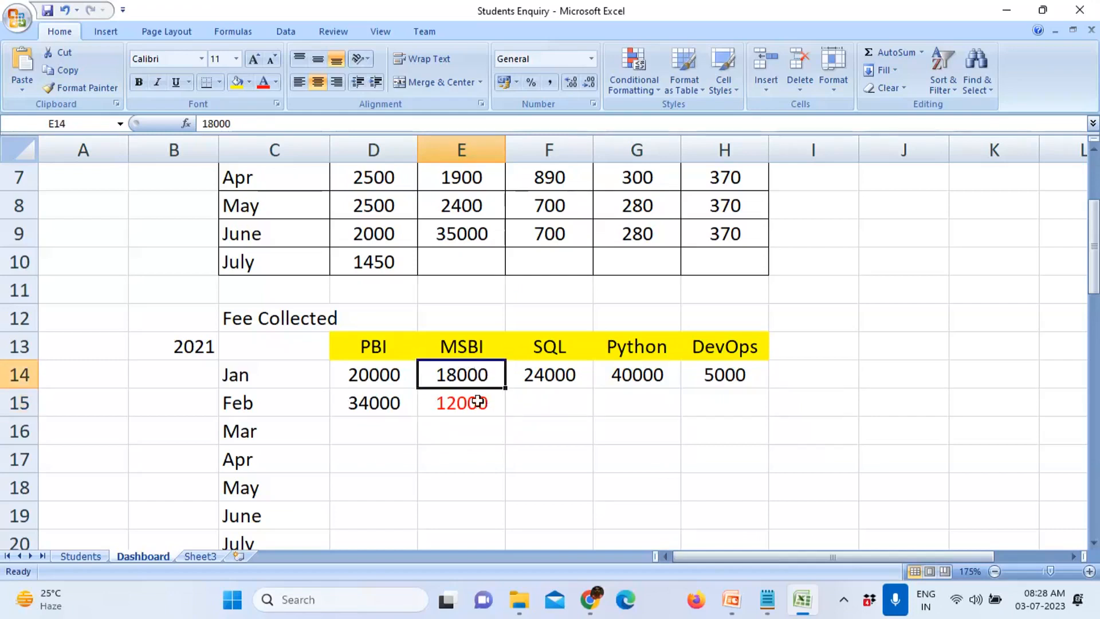
pyautogui.click(478, 401)
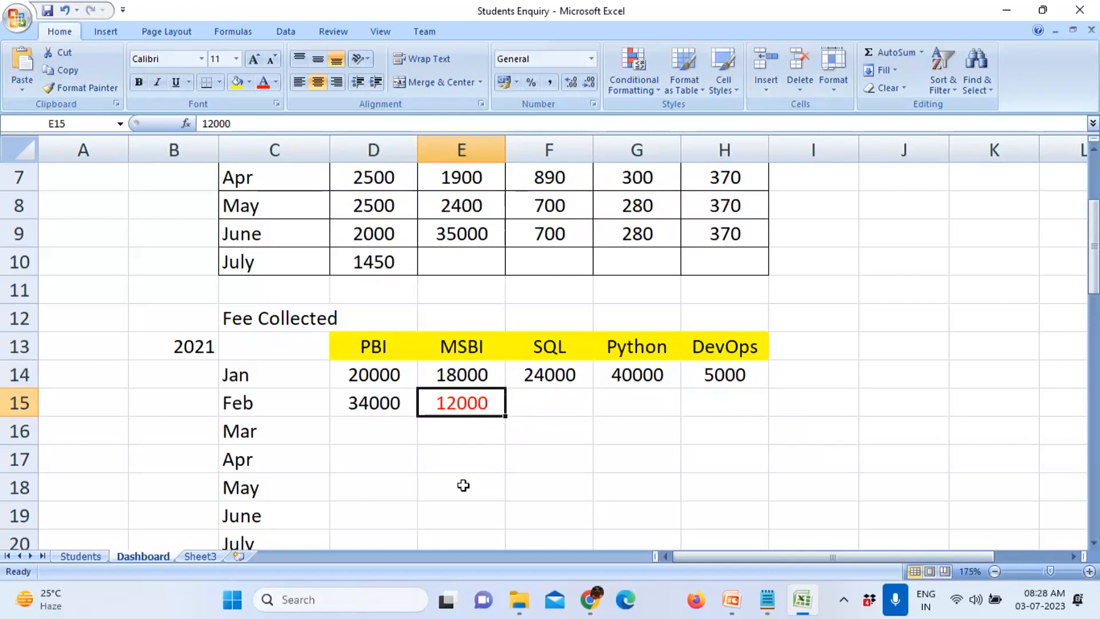
pyautogui.moveTo(375, 375); pyautogui.dragTo(376, 394)
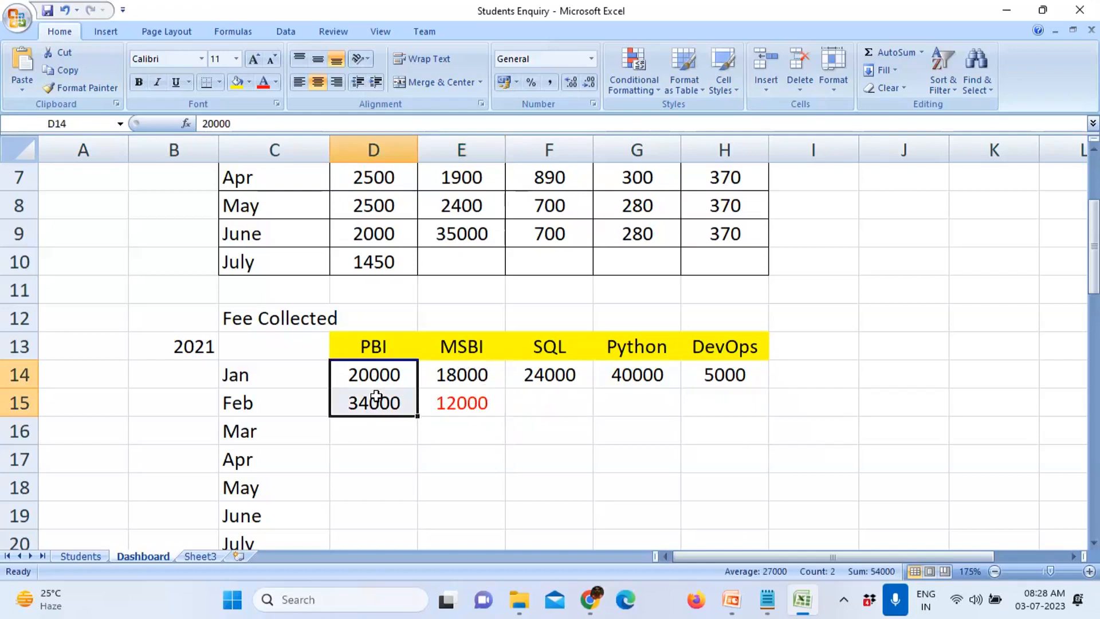
pyautogui.moveTo(461, 374); pyautogui.dragTo(461, 405)
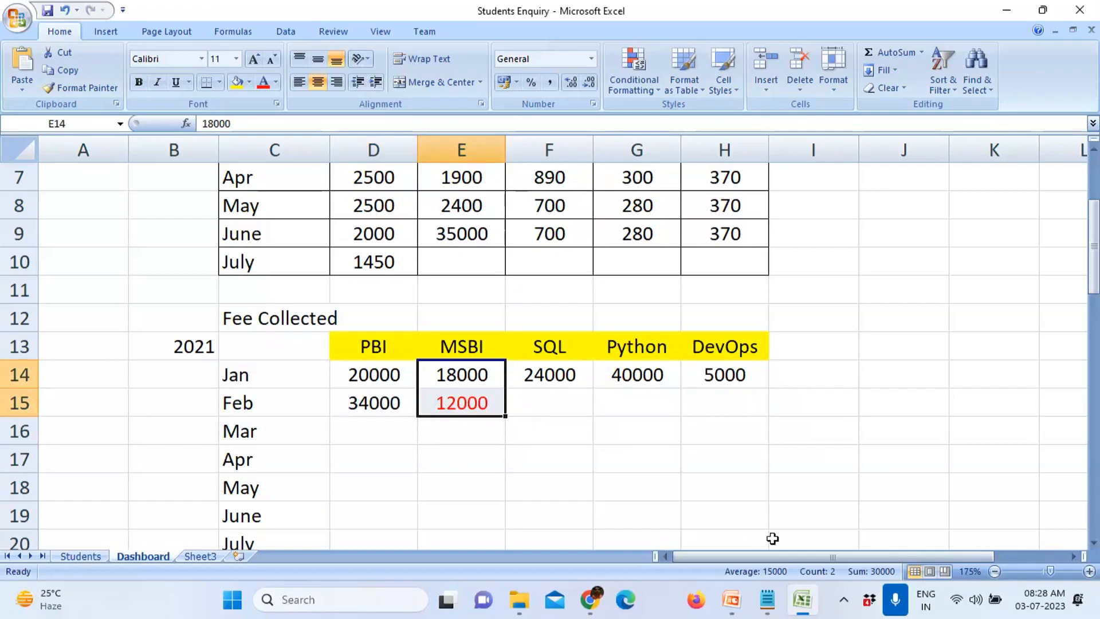
# Step: Switch to the IT notes in Notepad and add a "Data Analytics" heading with a dashed underline above the Size section
pyautogui.click(767, 600)
pyautogui.click(366, 401)
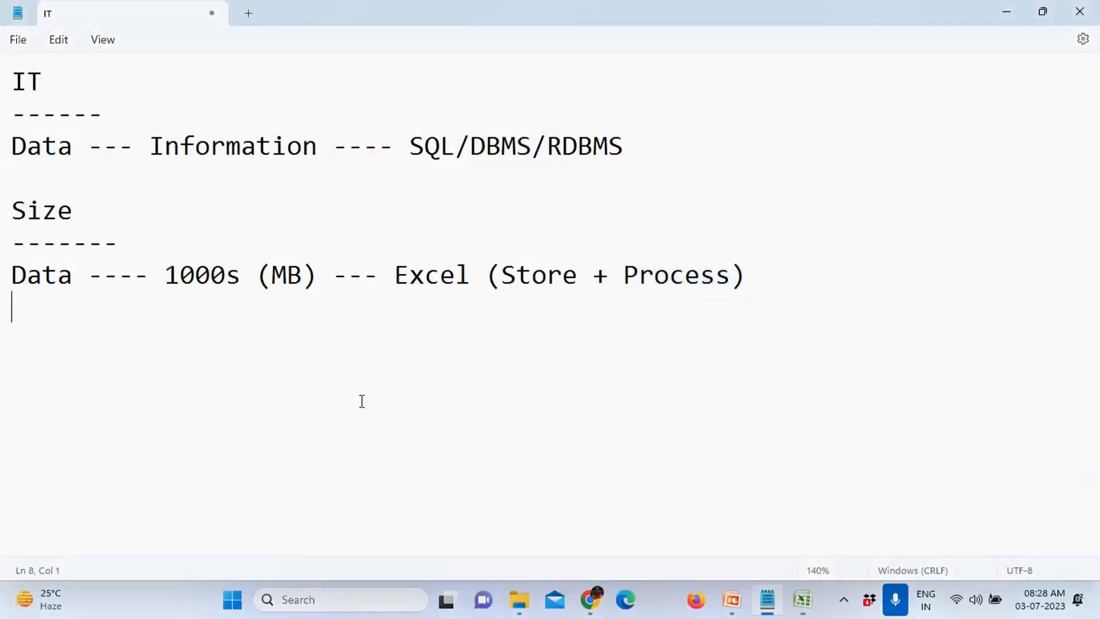
pyautogui.click(633, 155)
pyautogui.press('Return')
pyautogui.press('Return')
pyautogui.press('Return')
pyautogui.write('Data Ana')
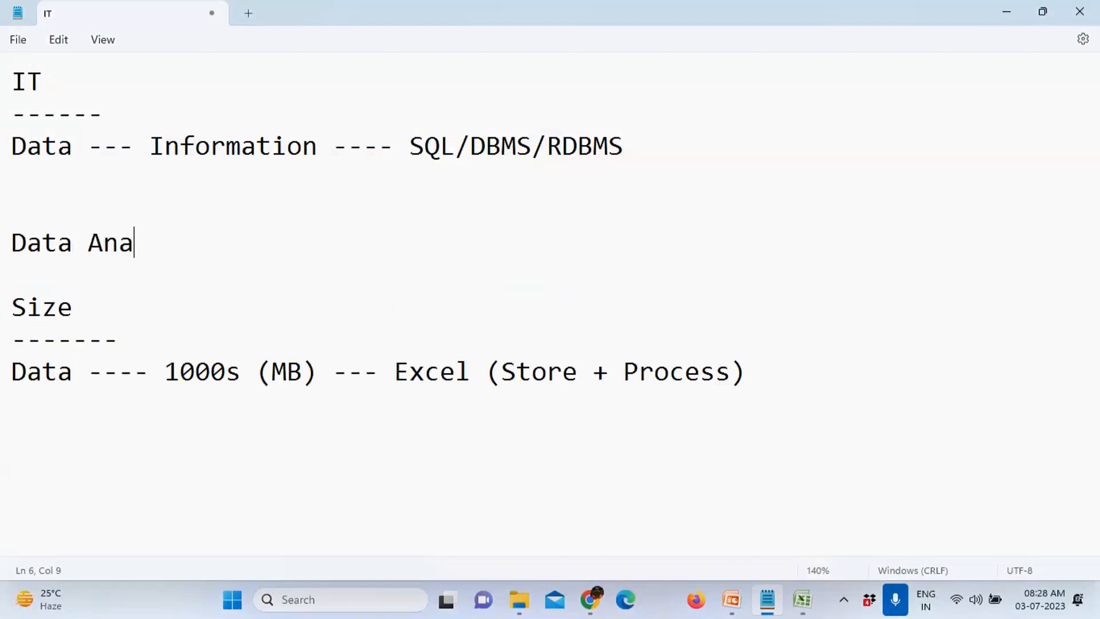
pyautogui.write('lytiss')
pyautogui.press('BackSpace')
pyautogui.press('BackSpace')
pyautogui.write('cs')
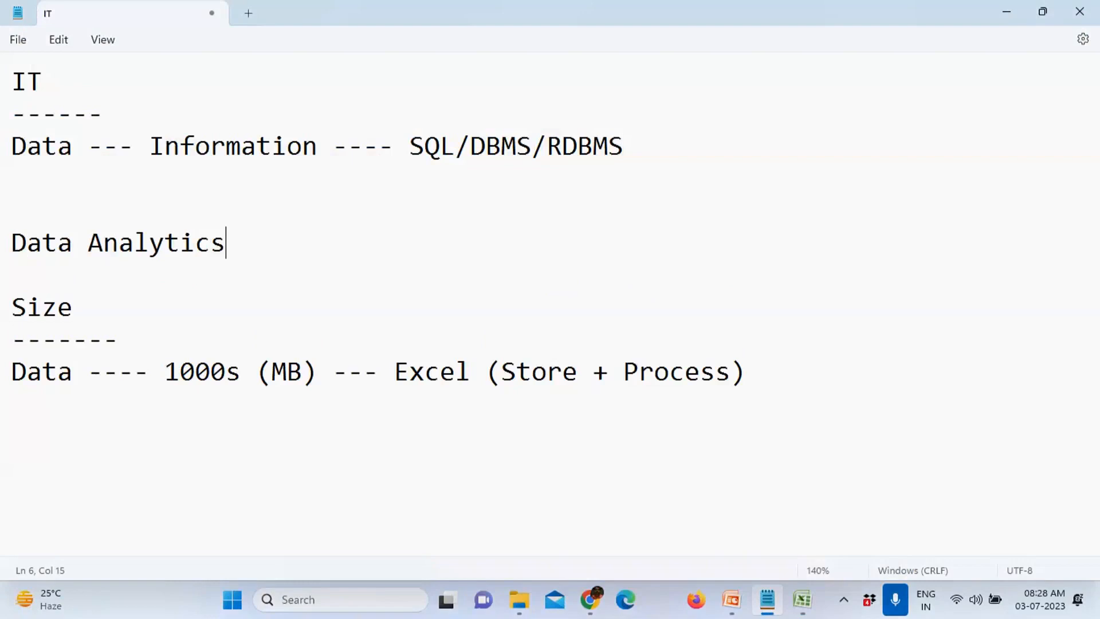
pyautogui.press('Return')
pyautogui.write('-------------------')
pyautogui.press('Return')
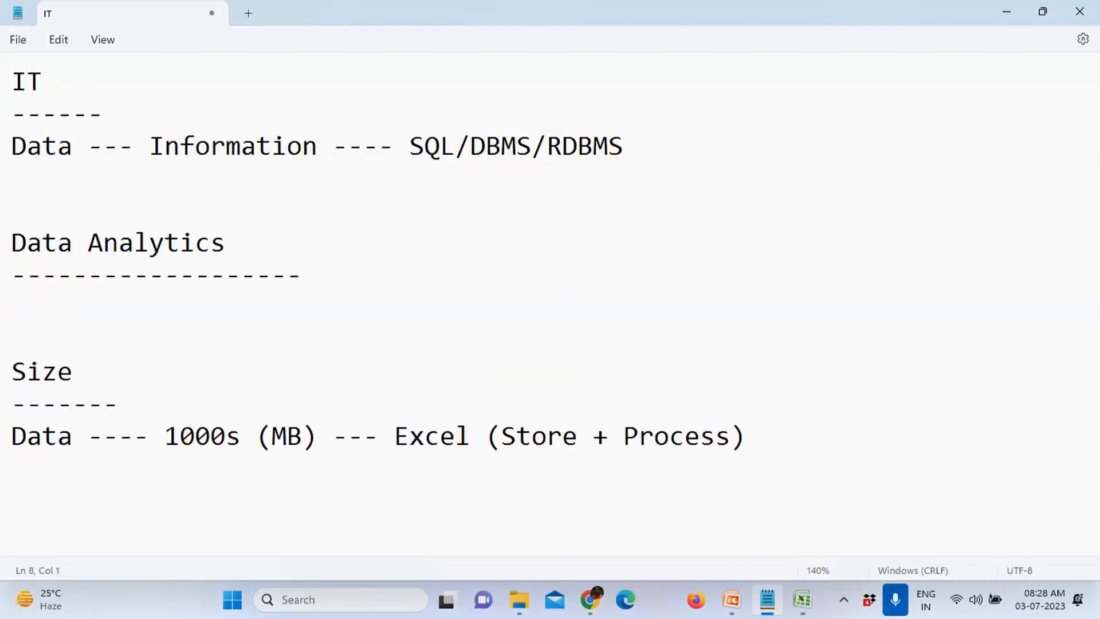
# Step: Write "Understanding the PAST" under the Data Analytics heading, followed by blank lines
pyautogui.write('Unders')
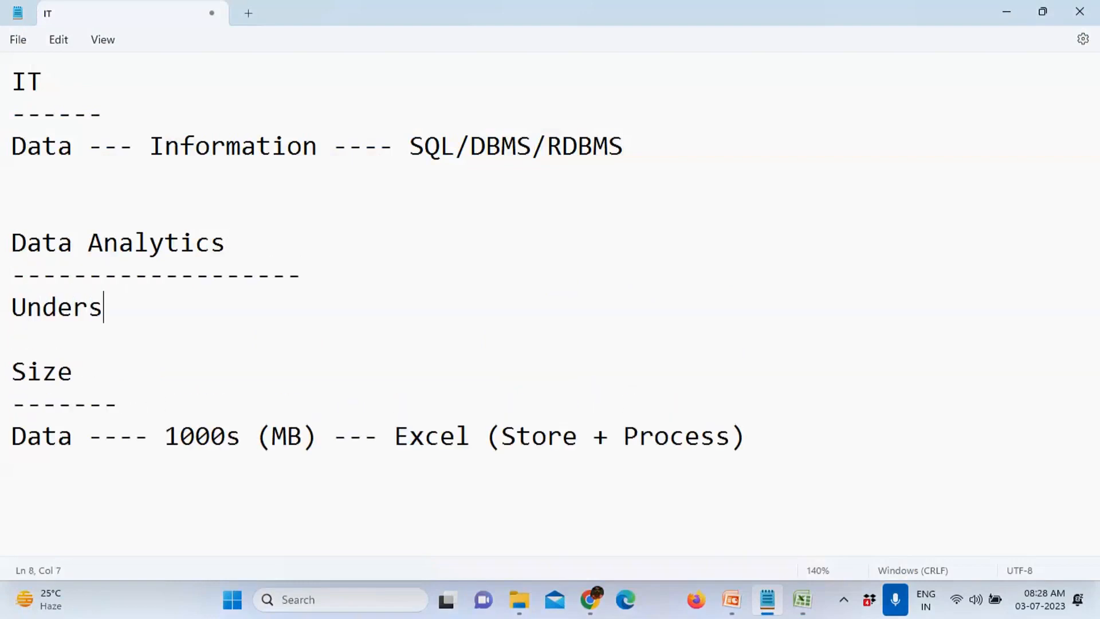
pyautogui.write('taning')
pyautogui.press('BackSpace')
pyautogui.press('BackSpace')
pyautogui.press('BackSpace')
pyautogui.press('BackSpace')
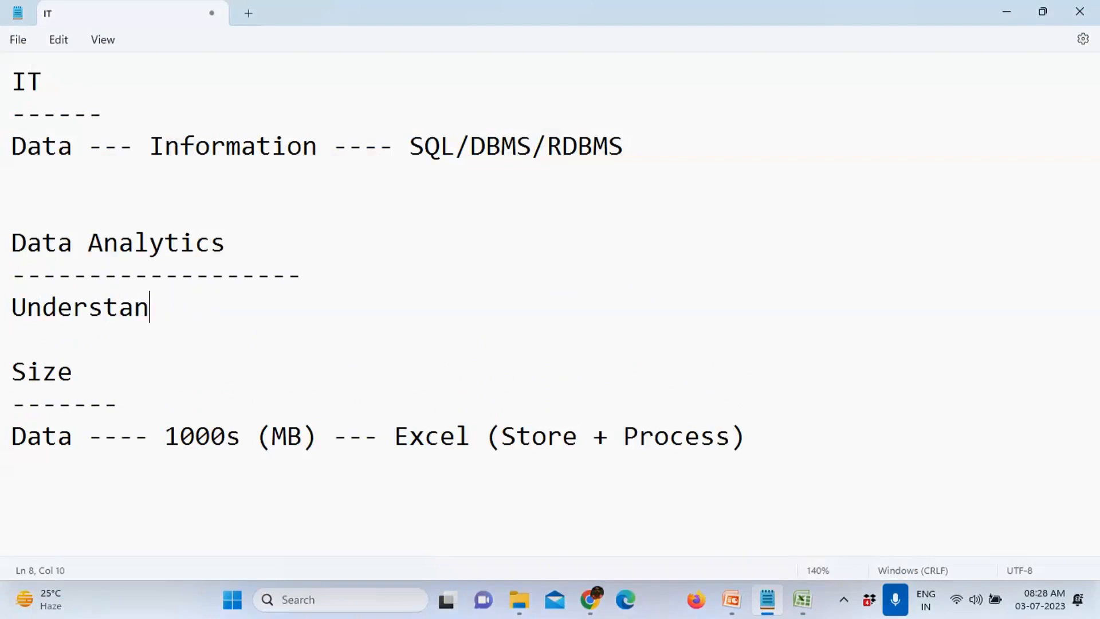
pyautogui.write('ding t')
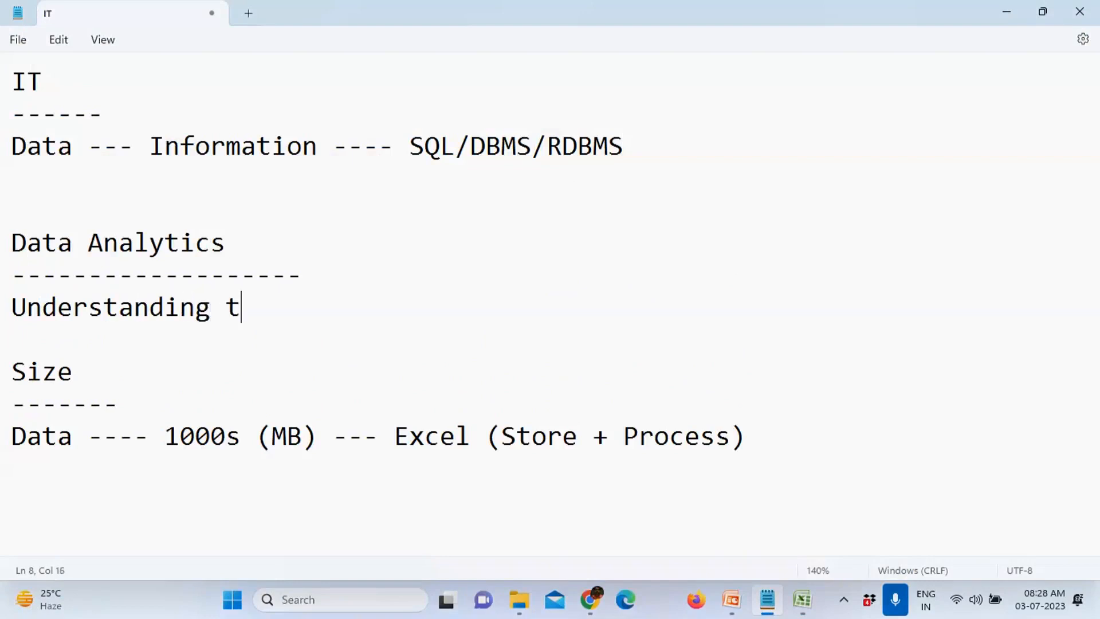
pyautogui.write('he PAST')
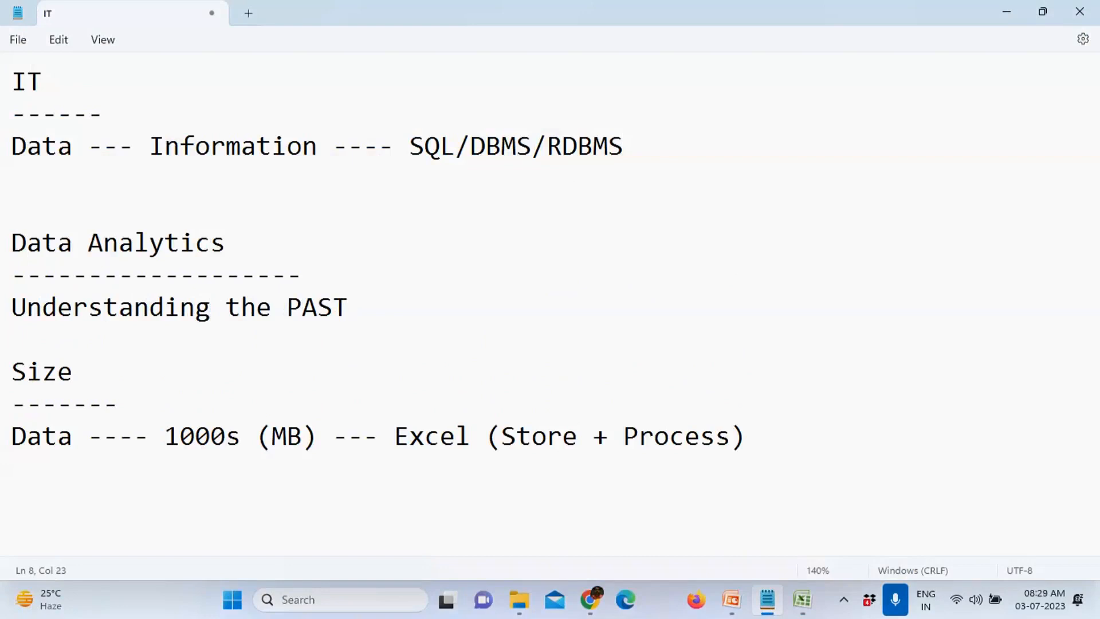
pyautogui.press('Return')
pyautogui.press('Return')
# Step: Switch back to the Excel workbook, examine both 2021 Fee Collected tables on the Dashboard sheet, and select cell B24
pyautogui.press('super')
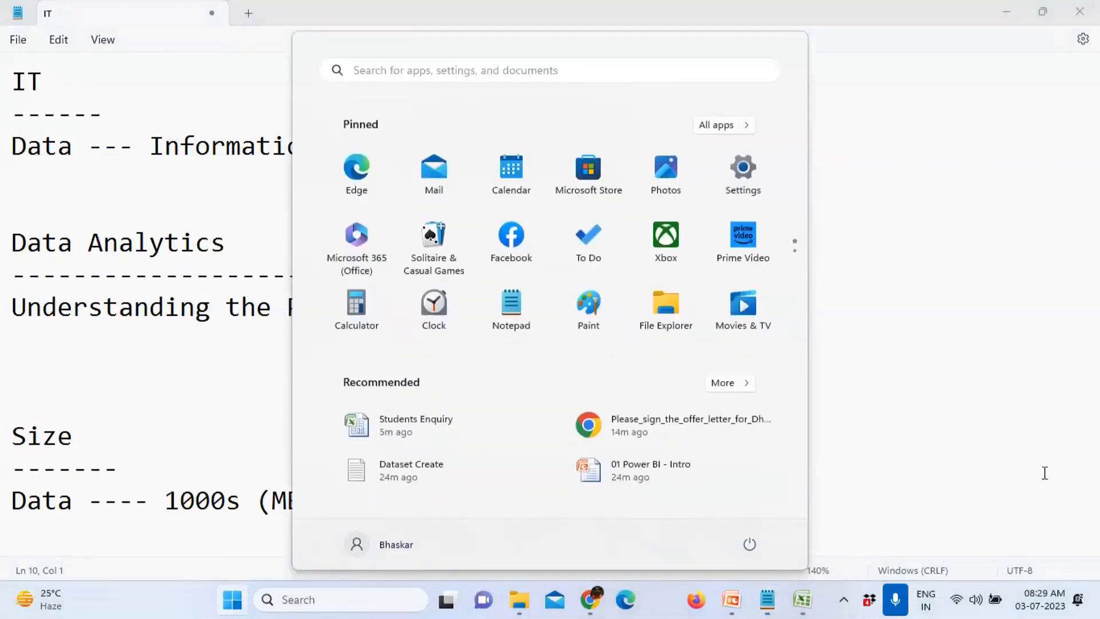
pyautogui.click(801, 599)
pyautogui.moveTo(192, 347); pyautogui.dragTo(418, 422)
pyautogui.scroll(-2, 291, 439)
pyautogui.moveTo(217, 495); pyautogui.dragTo(302, 508)
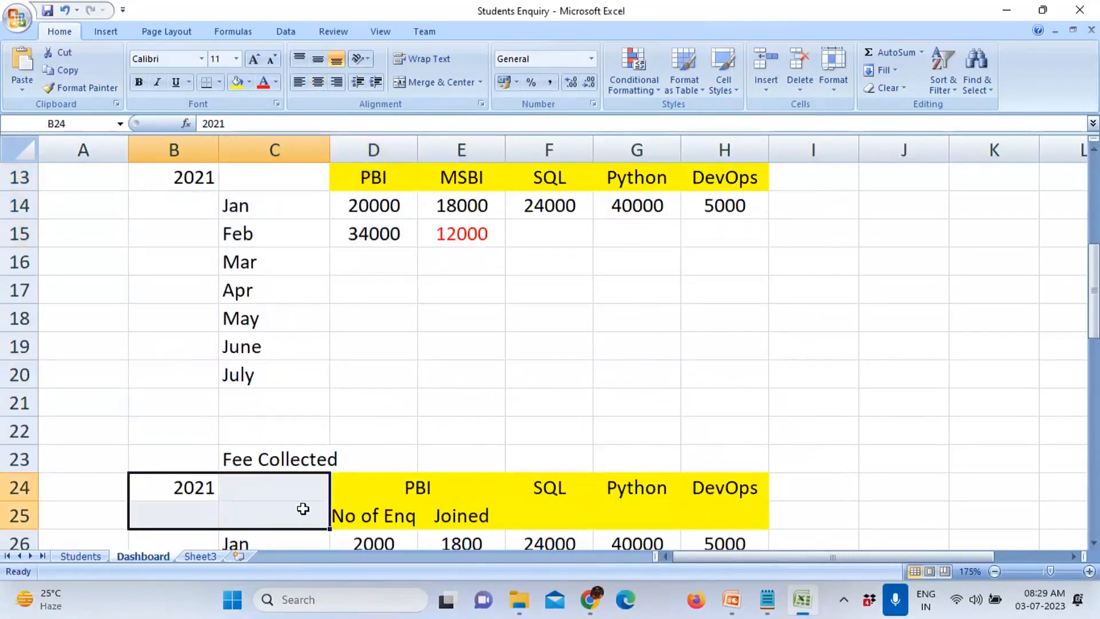
pyautogui.scroll(-3, 309, 514)
pyautogui.click(184, 237)
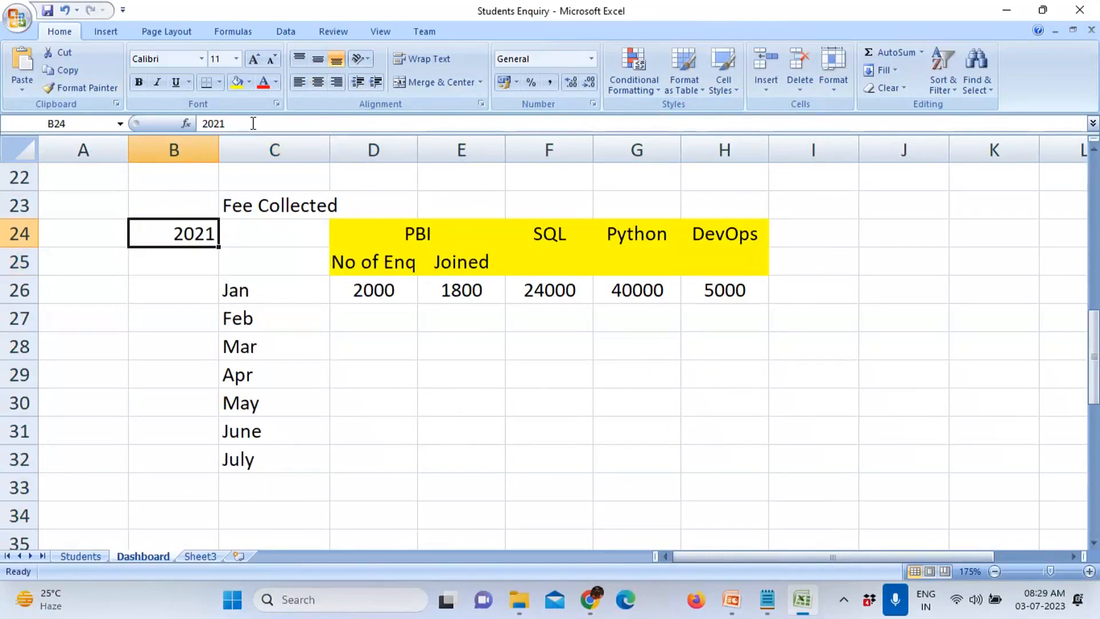
# Step: Set the year beside the lower Fee Collected table in B24 to 2022 and review the 2021 table above it
pyautogui.click(223, 123)
pyautogui.press('BackSpace')
pyautogui.write('2')
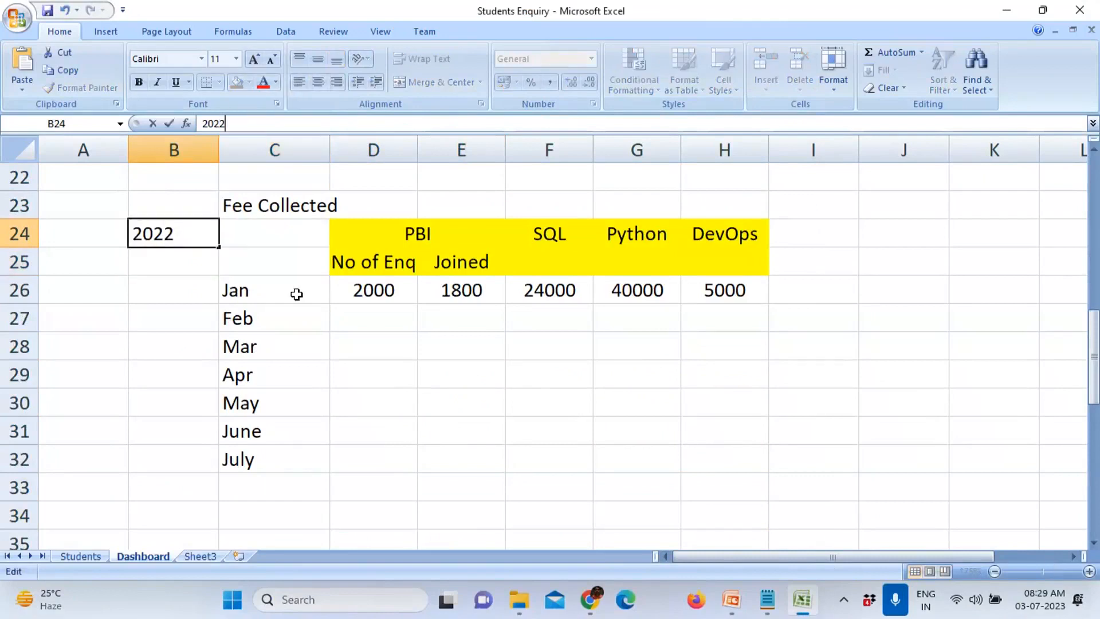
pyautogui.click(311, 308)
pyautogui.scroll(4, 311, 308)
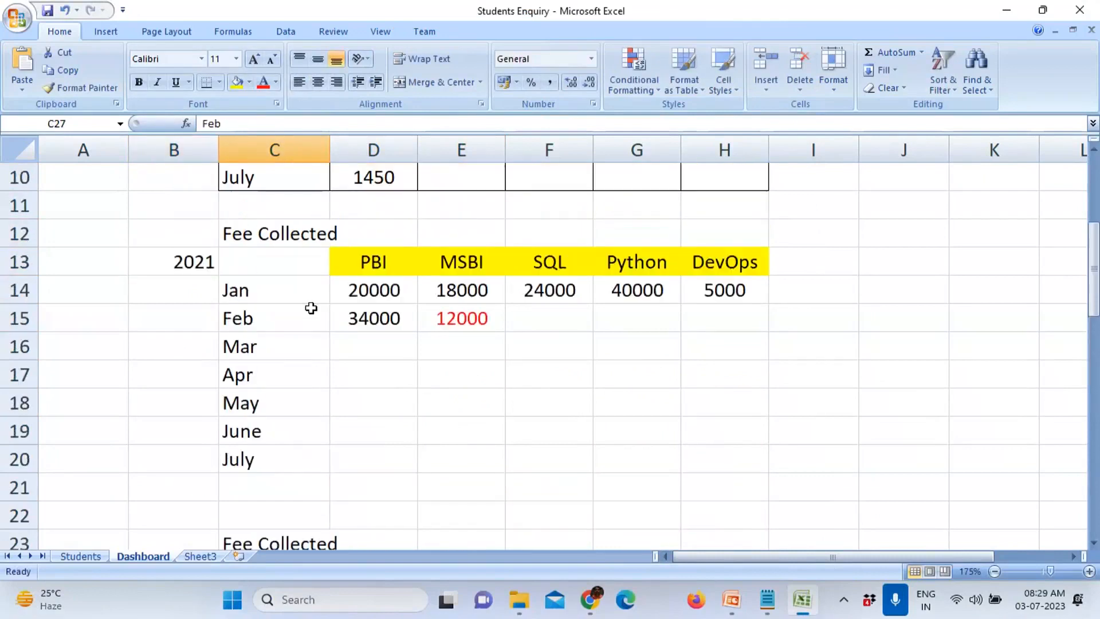
pyautogui.click(437, 316)
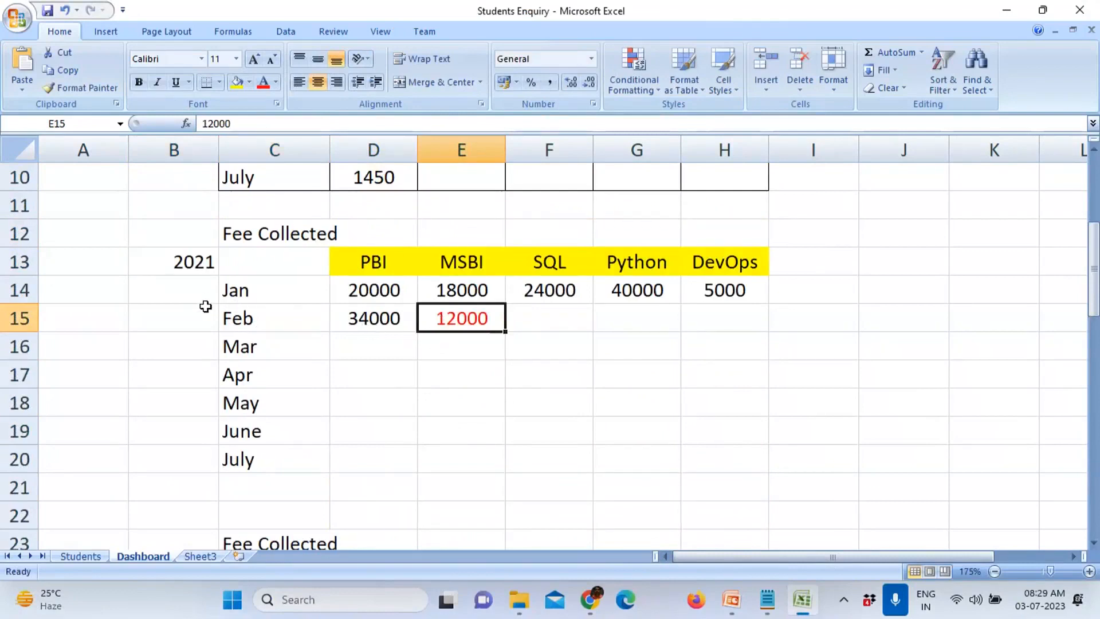
pyautogui.scroll(-6, 206, 307)
pyautogui.scroll(-3, 205, 306)
pyautogui.scroll(4, 239, 376)
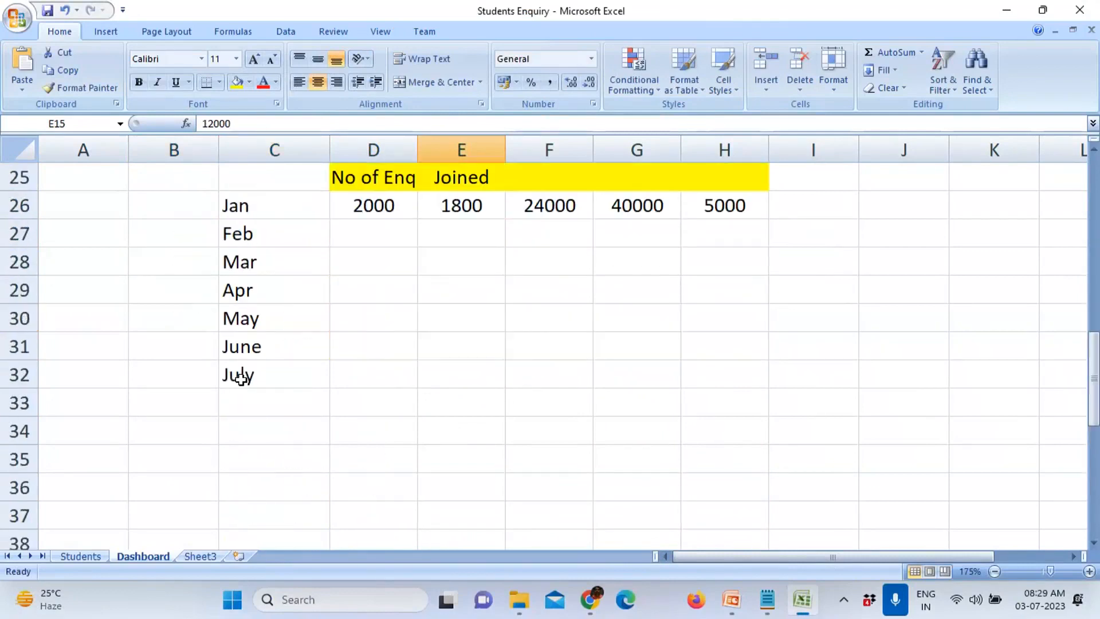
pyautogui.scroll(1, 224, 267)
# Step: Set the year beside the lower Fee Collected table in B24 to 2023
pyautogui.click(209, 235)
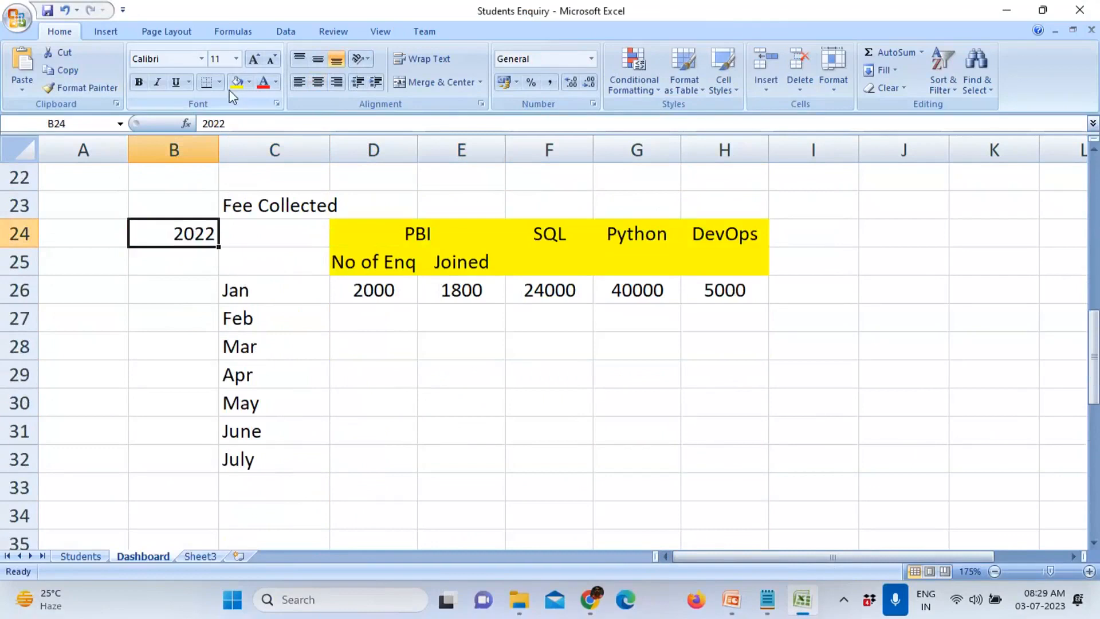
pyautogui.click(225, 124)
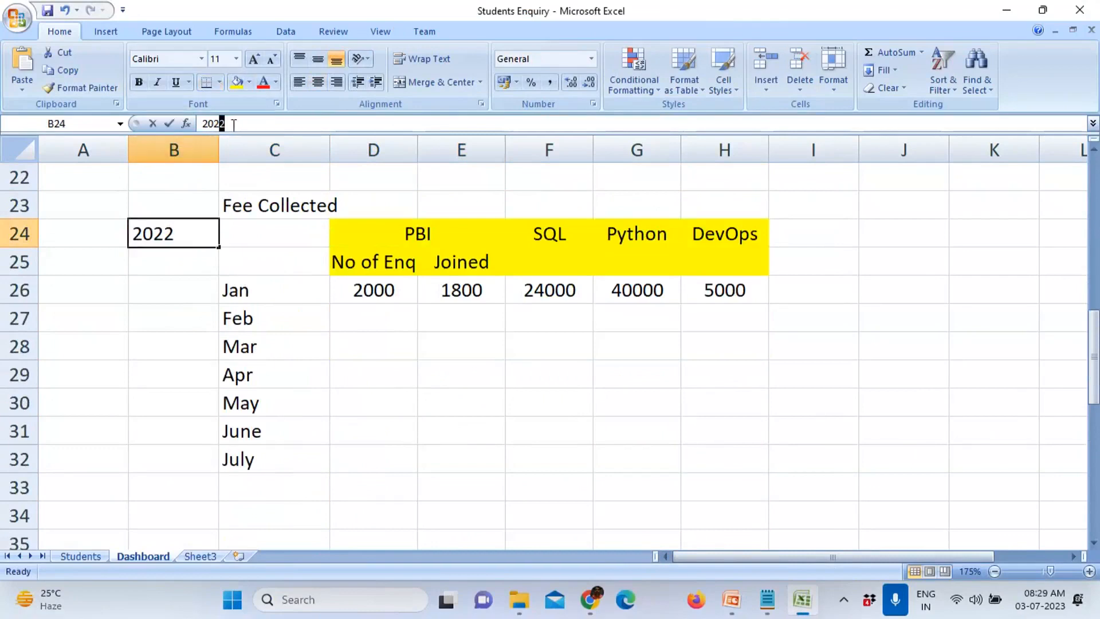
pyautogui.press('BackSpace')
pyautogui.write('3')
pyautogui.click(337, 326)
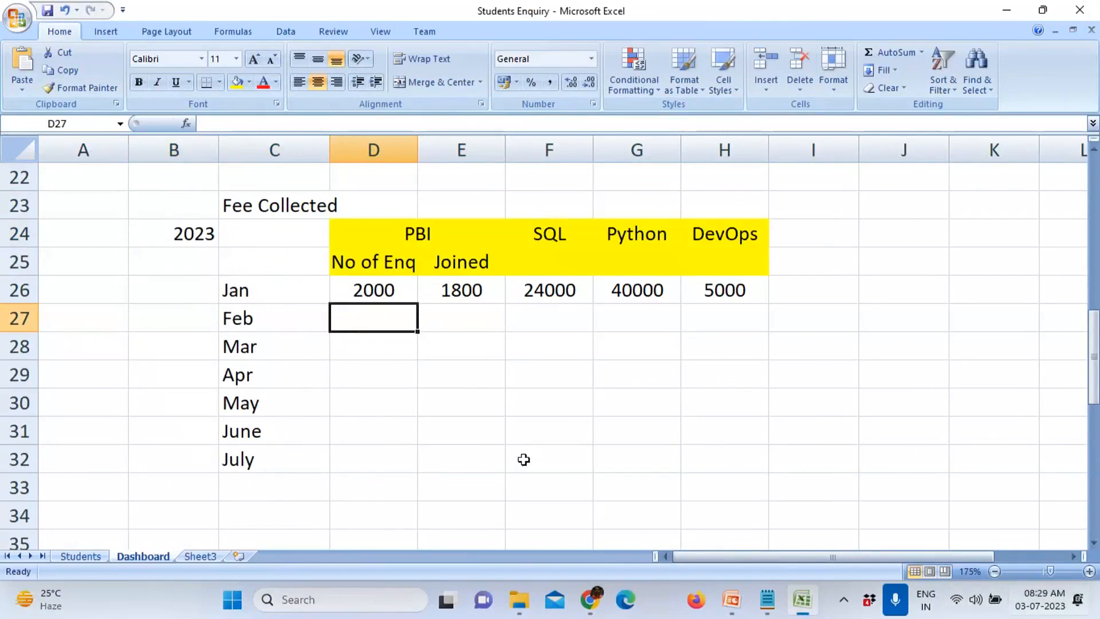
# Step: Copy January's figures from D26:H26 into the June row of the 2023 table, starting at D31
pyautogui.moveTo(277, 429); pyautogui.dragTo(514, 427)
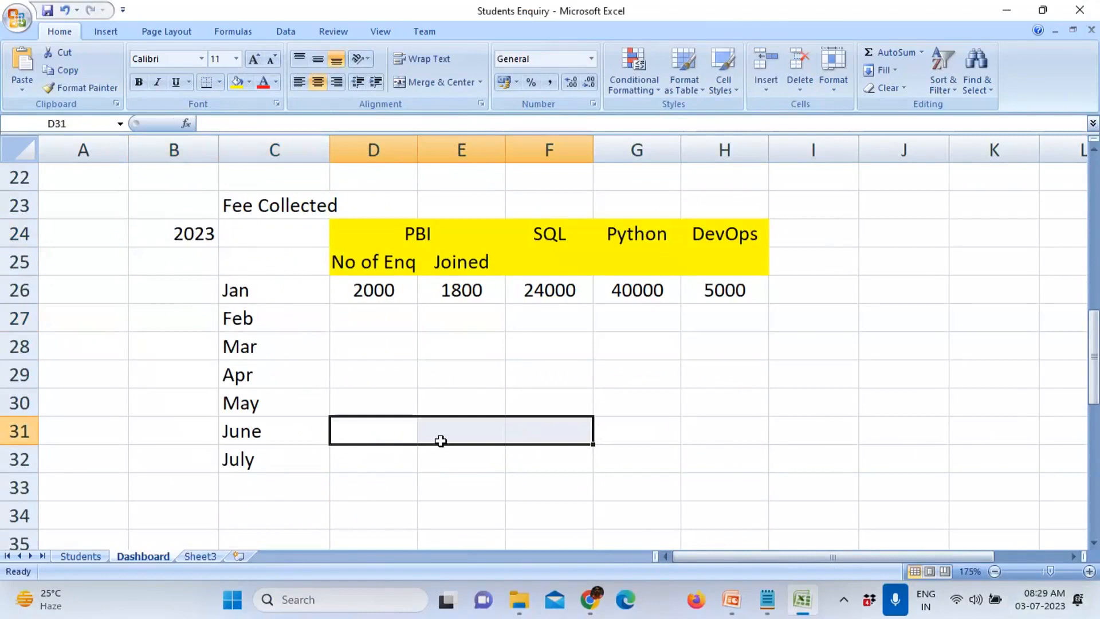
pyautogui.click(386, 404)
pyautogui.moveTo(393, 292); pyautogui.dragTo(719, 289)
pyautogui.hotkey('ctrl', 'c')
pyautogui.click(369, 436)
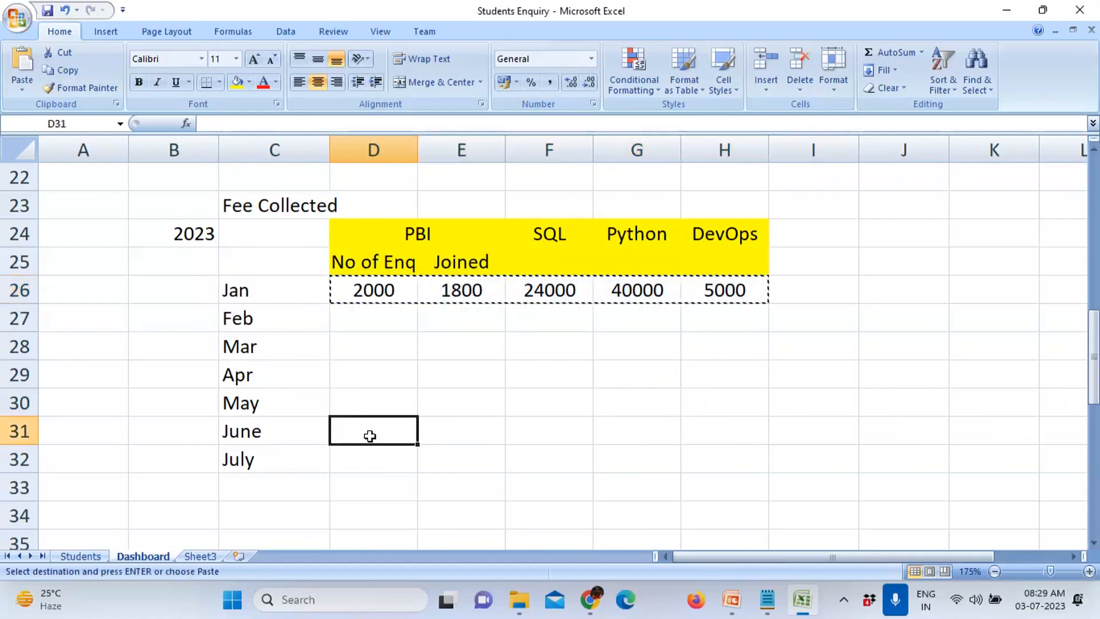
pyautogui.hotkey('ctrl', 'v')
pyautogui.click(373, 456)
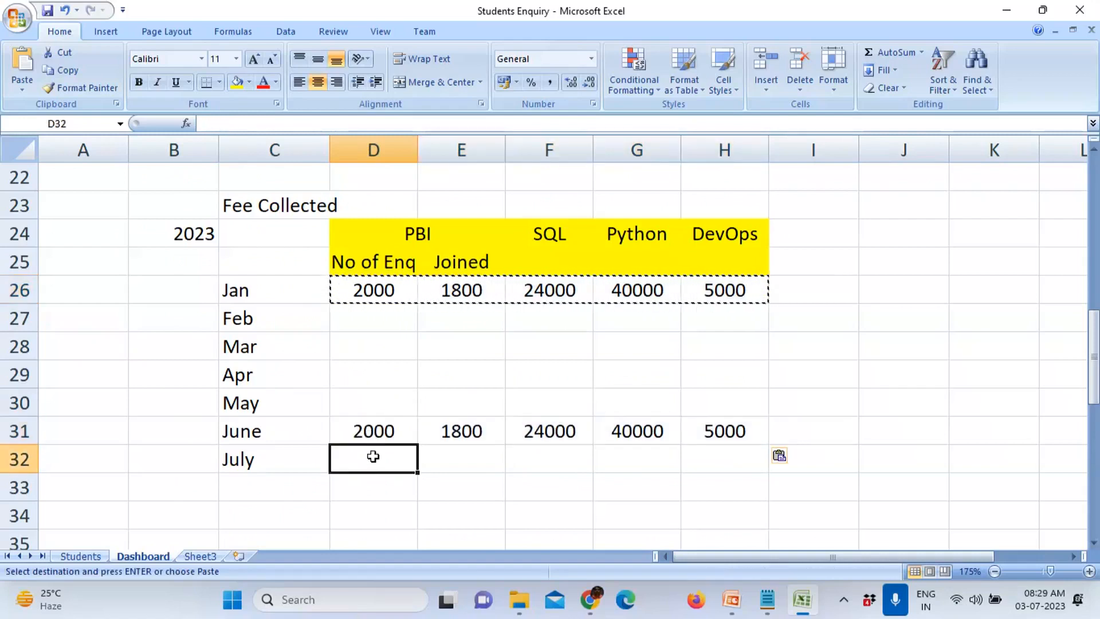
# Step: Enter May's PBI figures in the 2023 table: 1800 enquiries and 1500 joined
pyautogui.click(356, 404)
pyautogui.write('1')
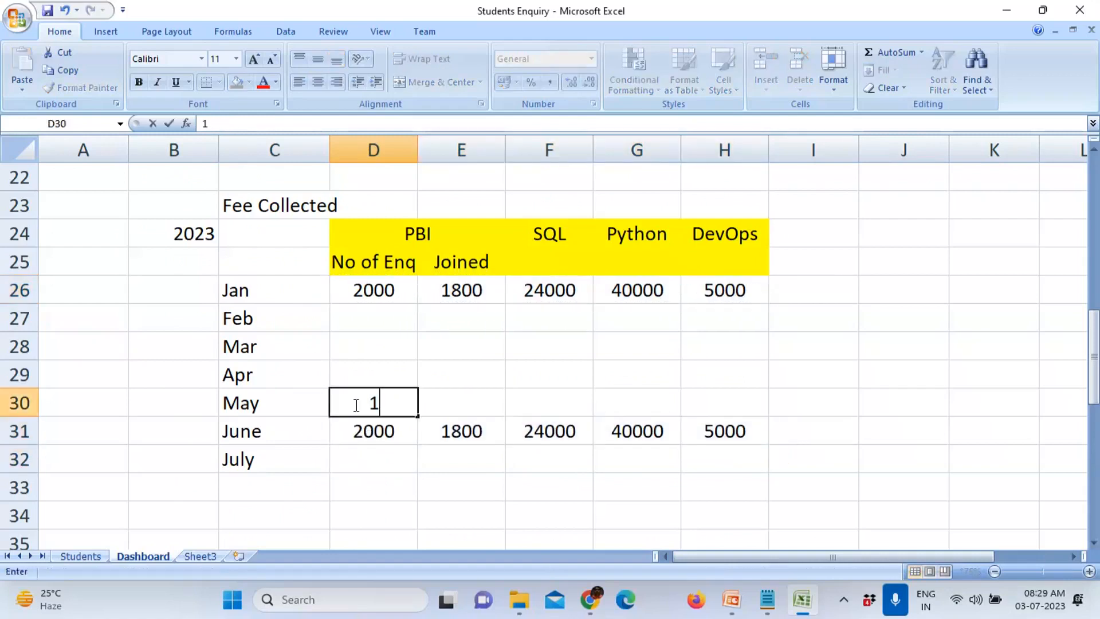
pyautogui.write('800')
pyautogui.click(436, 404)
pyautogui.write('1500')
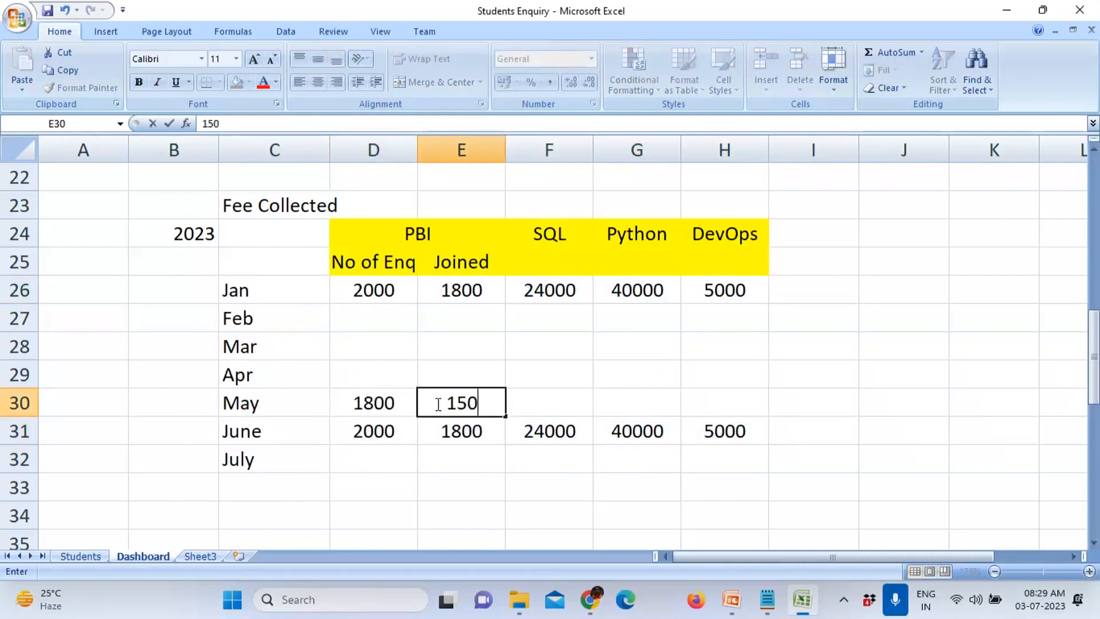
# Step: Complete the May row with 22000 for SQL, 60000 for Python and 1200 for DevOps
pyautogui.click(525, 409)
pyautogui.write('22')
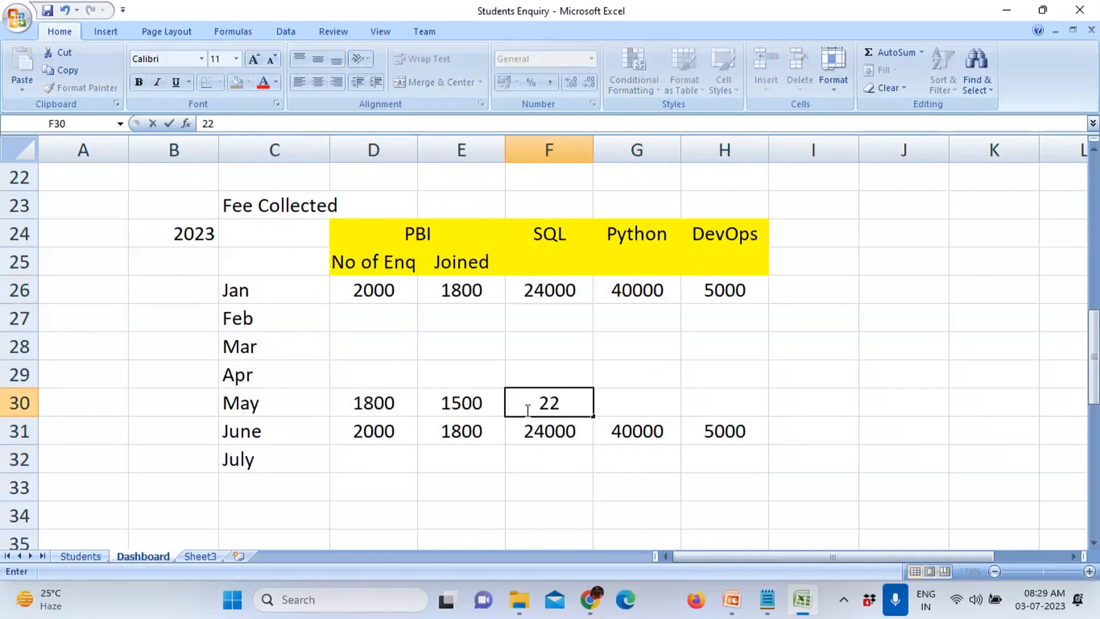
pyautogui.write('000')
pyautogui.click(631, 411)
pyautogui.write('6000')
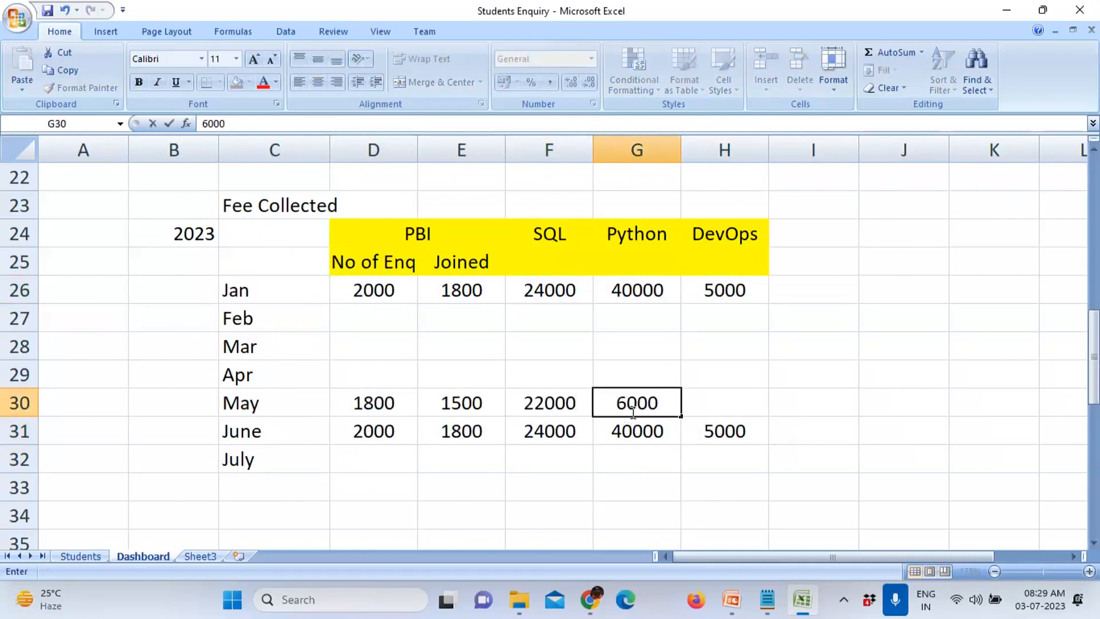
pyautogui.write('0')
pyautogui.click(710, 416)
pyautogui.write('1200')
pyautogui.click(812, 397)
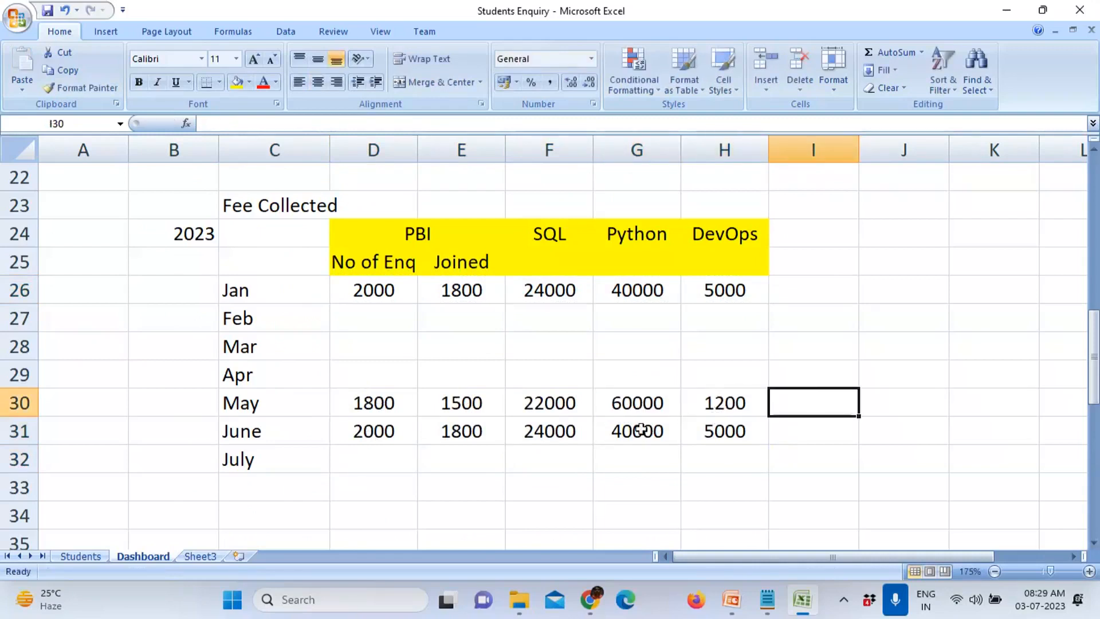
# Step: Compare the May and June figures course by course, and colour June's Python figure in G31 red
pyautogui.click(361, 410)
pyautogui.click(368, 429)
pyautogui.click(459, 413)
pyautogui.click(457, 431)
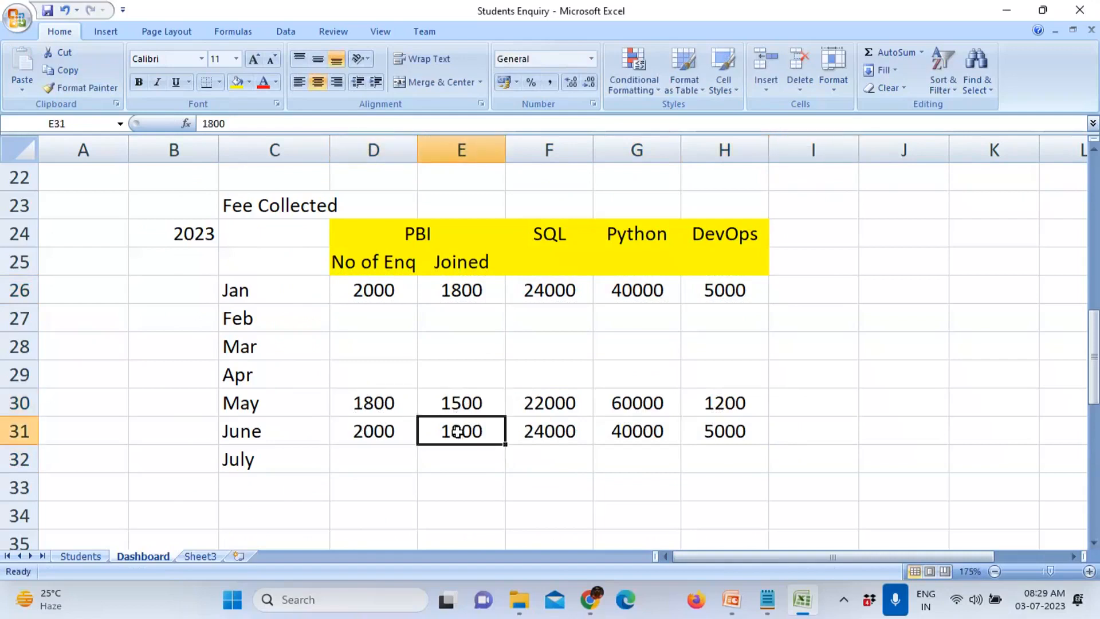
pyautogui.click(542, 408)
pyautogui.click(543, 432)
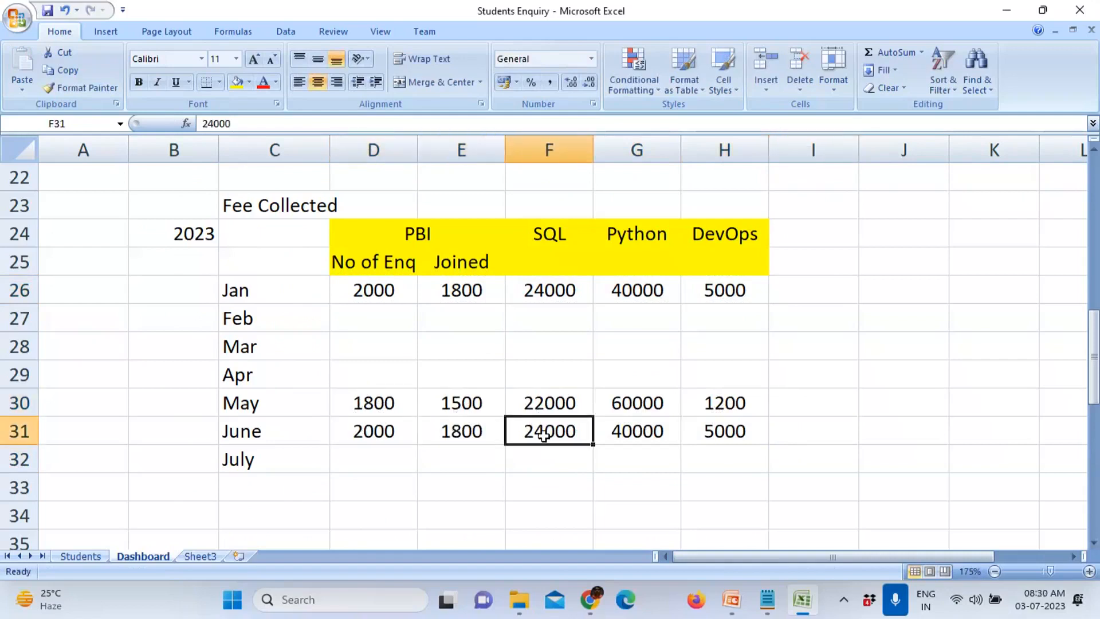
pyautogui.click(630, 431)
pyautogui.click(632, 402)
pyautogui.click(630, 433)
pyautogui.click(264, 84)
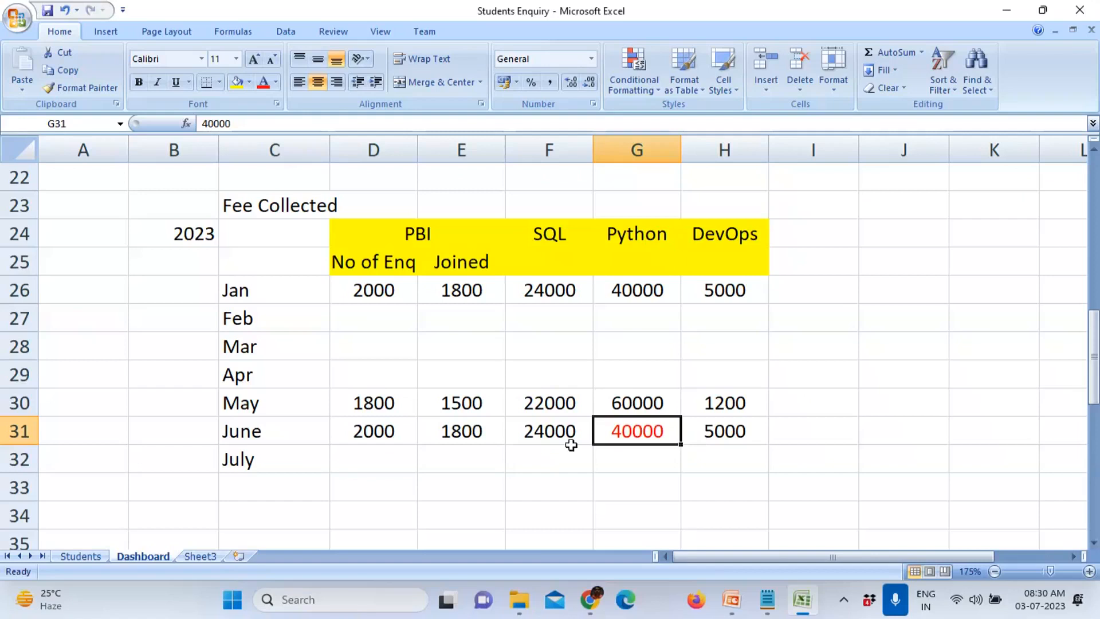
pyautogui.moveTo(361, 405); pyautogui.dragTo(707, 437)
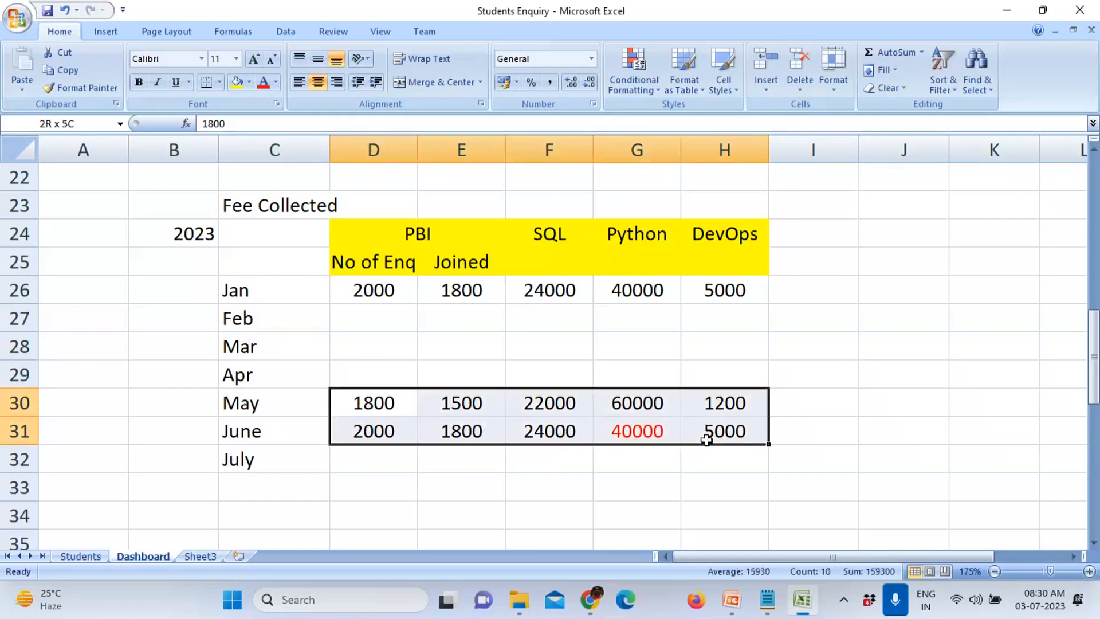
pyautogui.click(310, 431)
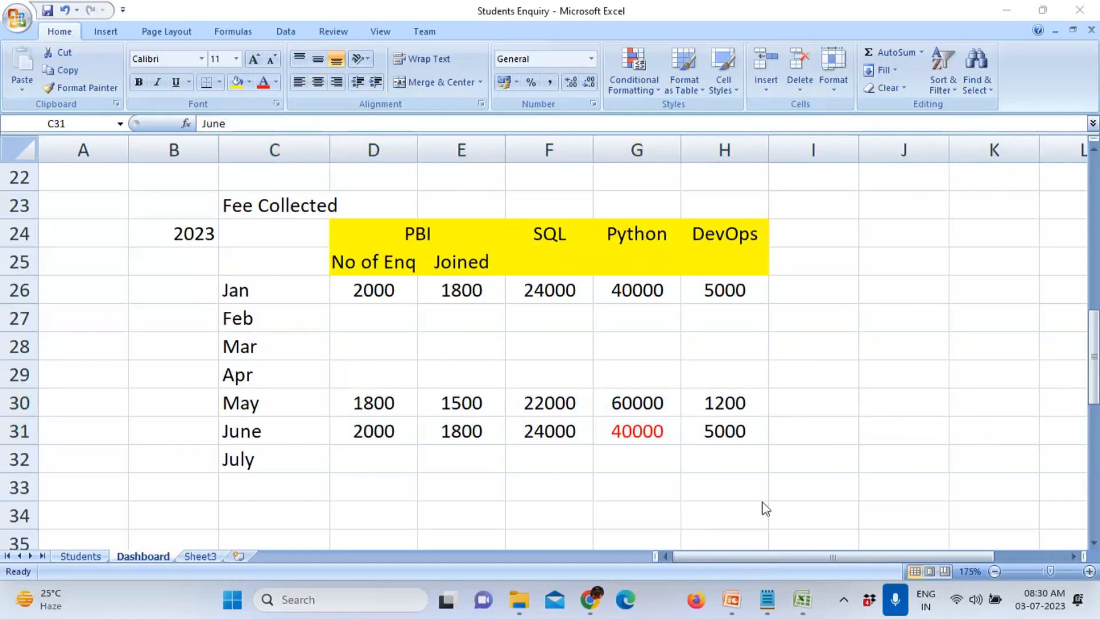
# Step: Switch to the IT notes in Notepad, extend the Data Analytics heading with "/Business Intelligence", and lengthen its dashed underline to match
pyautogui.click(767, 599)
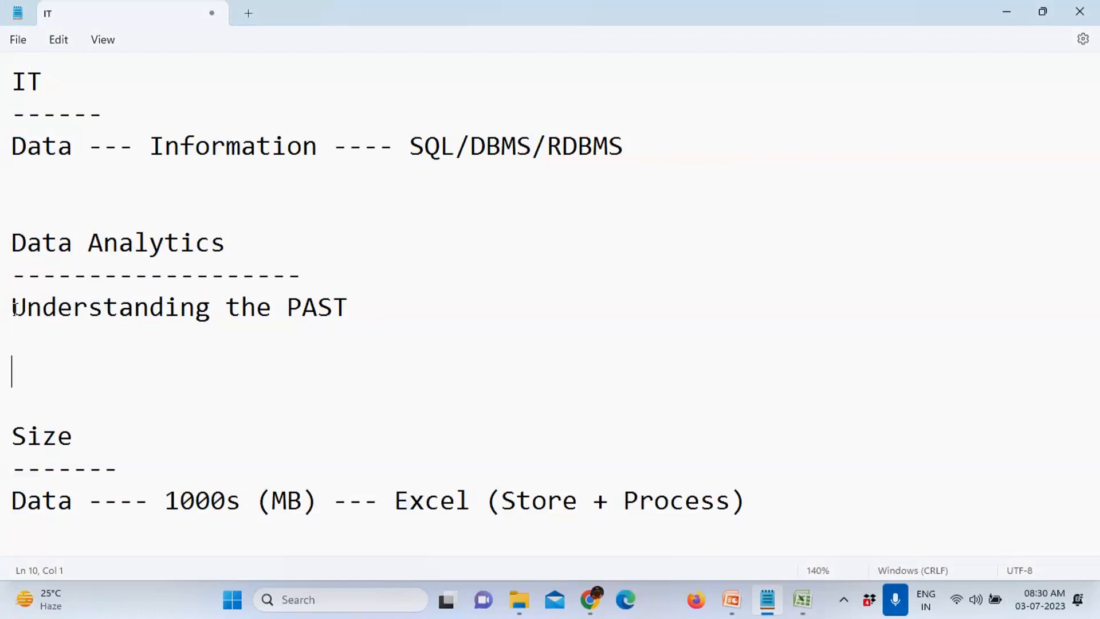
pyautogui.hotkey('shift', 'Up')
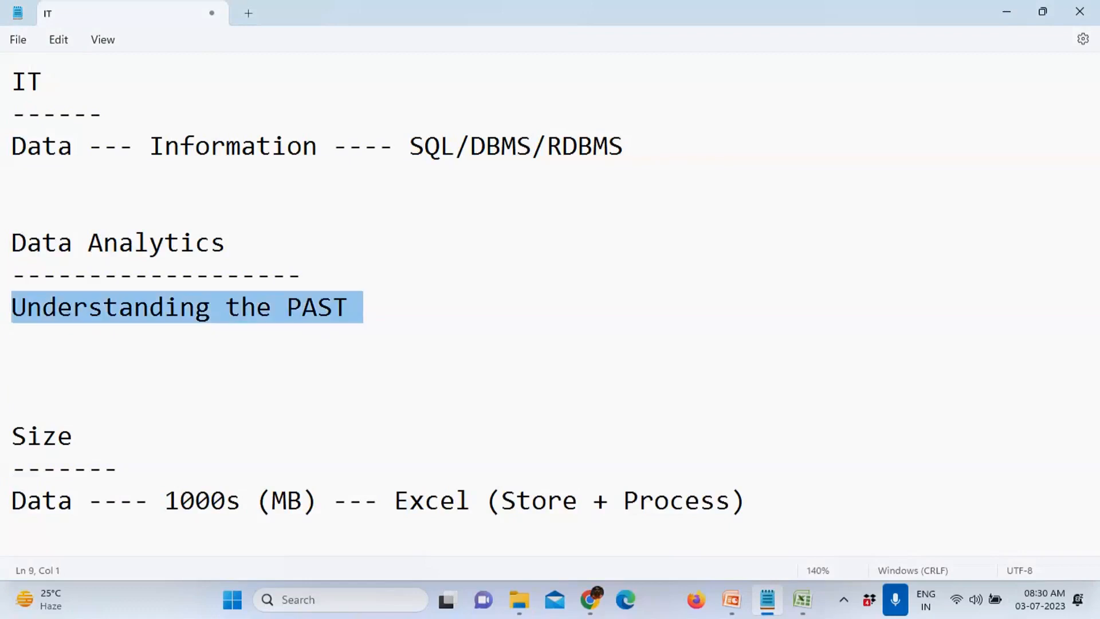
pyautogui.click(248, 245)
pyautogui.write('/Busines')
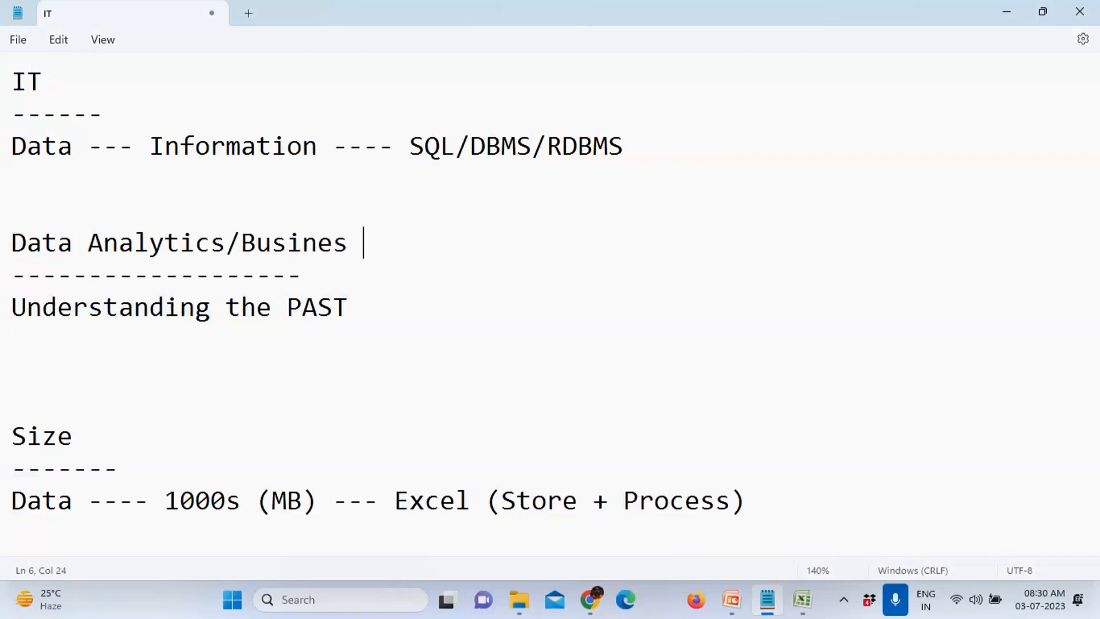
pyautogui.press('BackSpace')
pyautogui.write('s Inte')
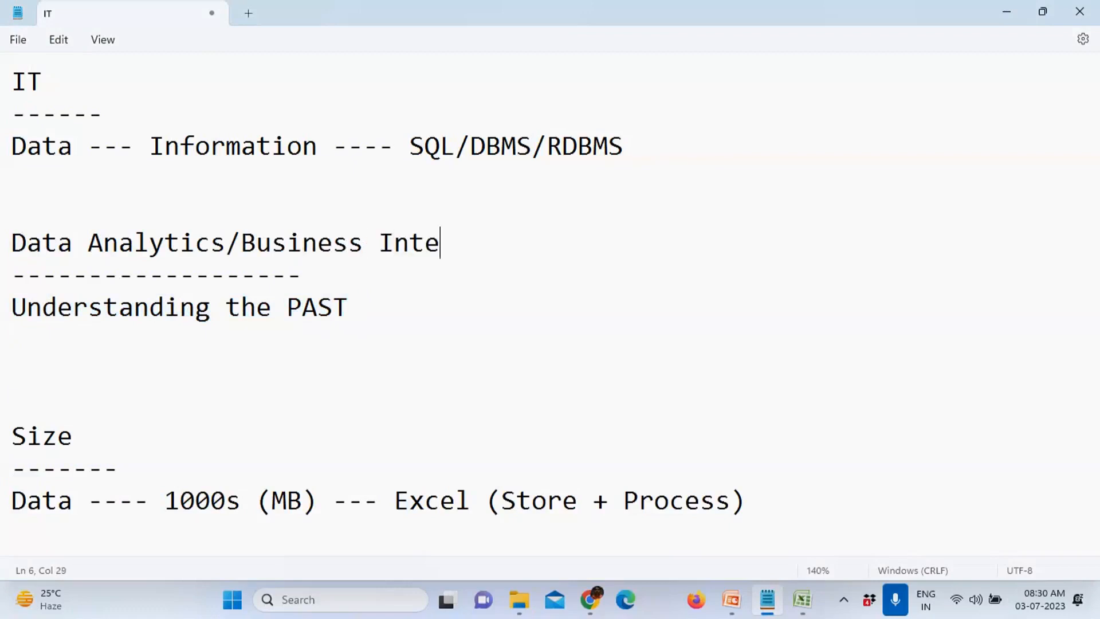
pyautogui.write('llie')
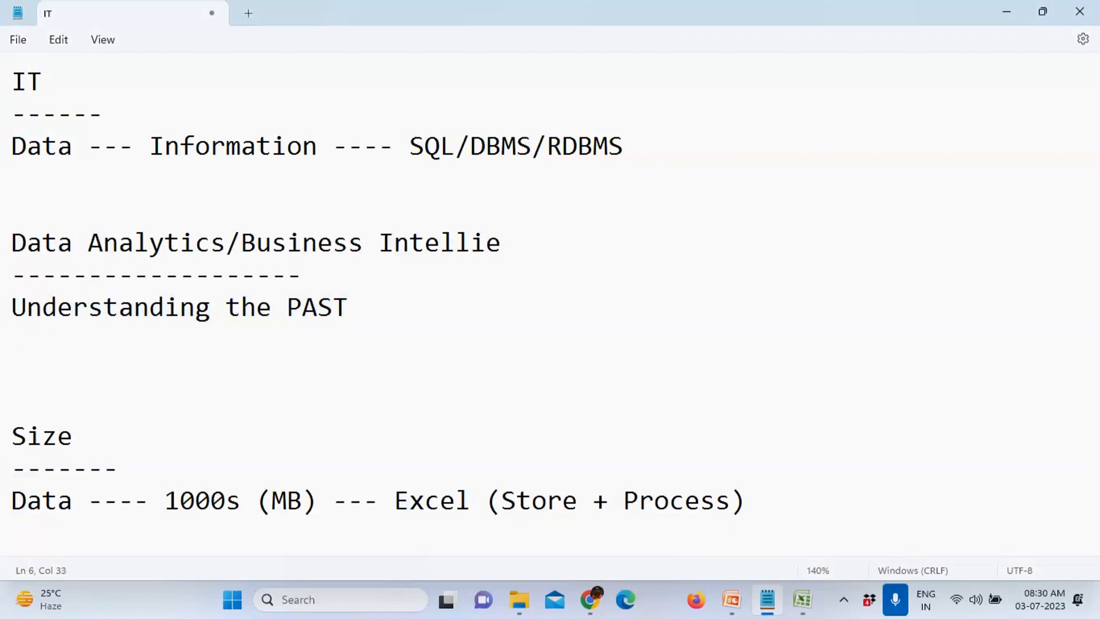
pyautogui.press('BackSpace')
pyautogui.write('gence')
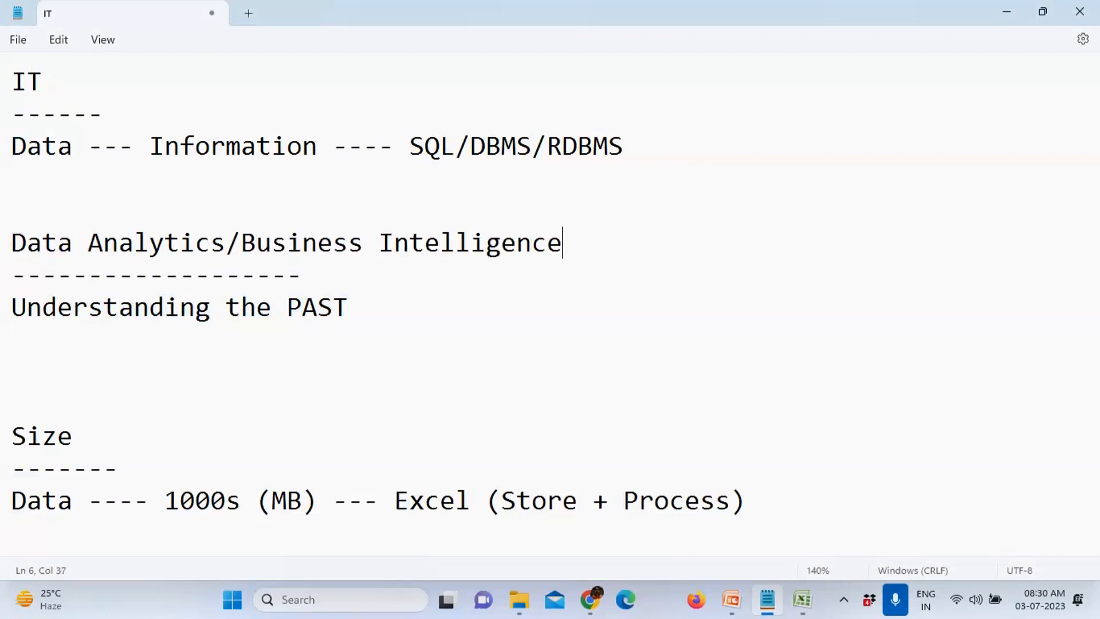
pyautogui.click(326, 278)
pyautogui.write('-------------------------------------')
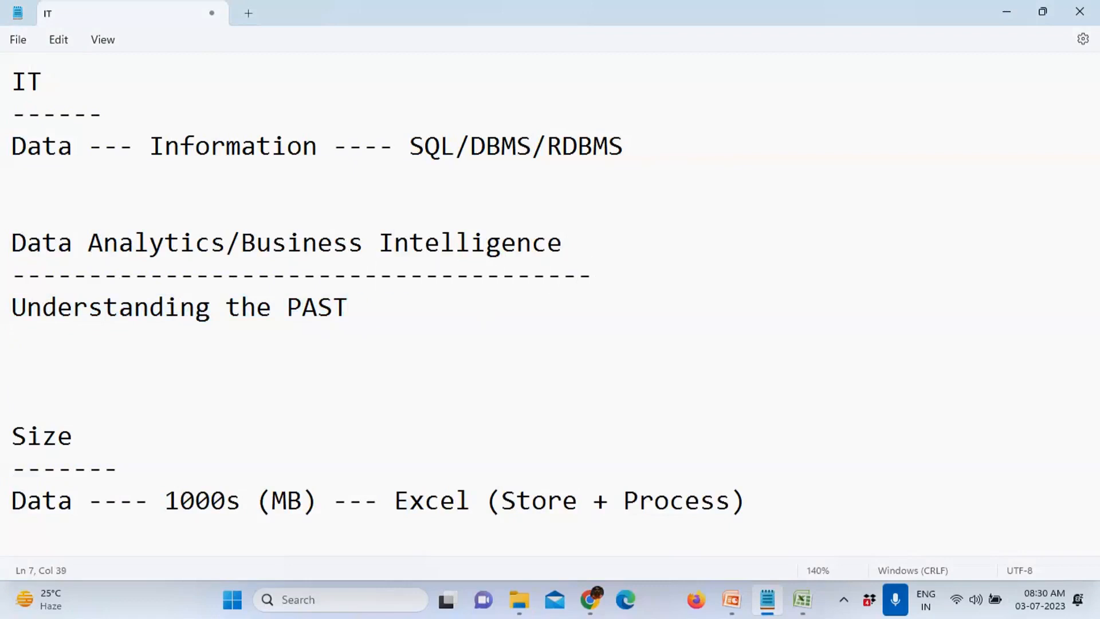